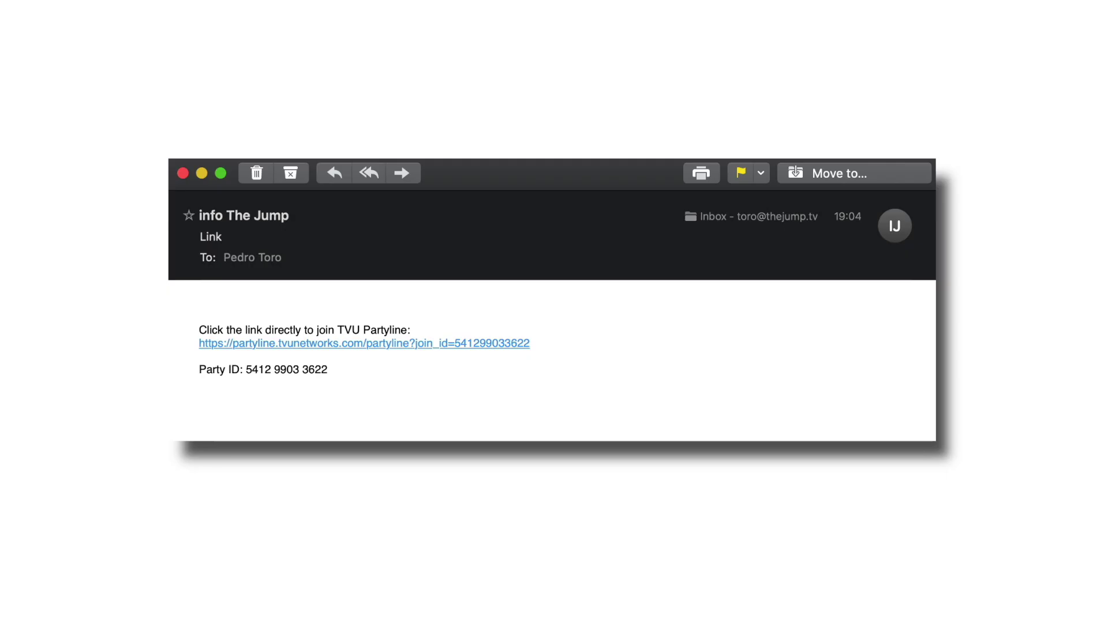
Step: Open the Partyline invitation link in the email and join the party with the installed TVU Anywhere app
{"action": "left_click", "coordinate": [372, 344]}
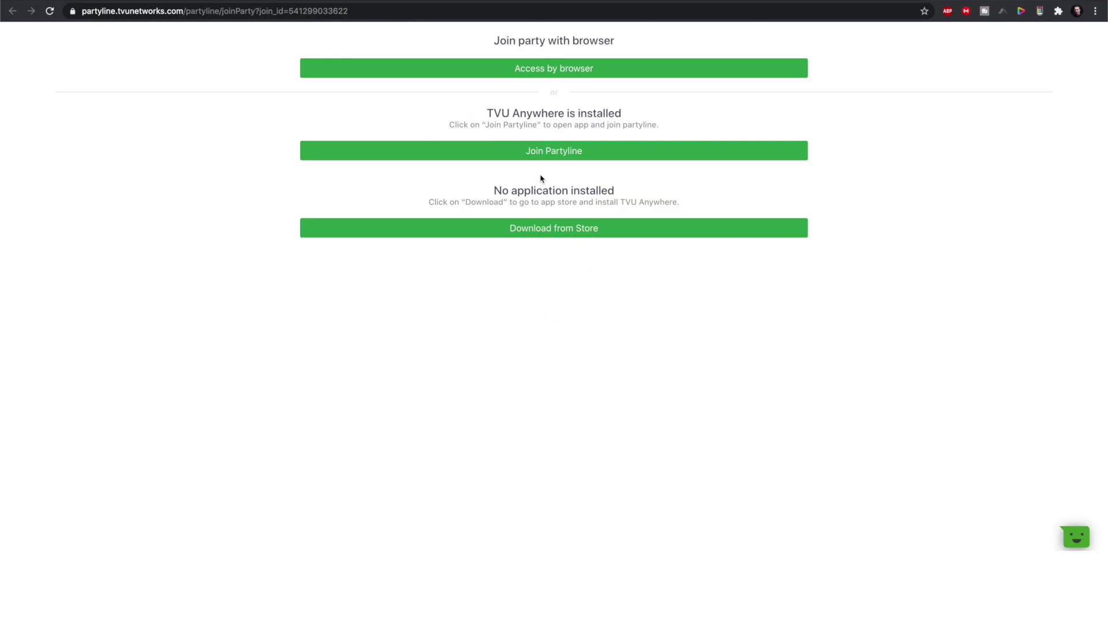
{"action": "left_click", "coordinate": [547, 159]}
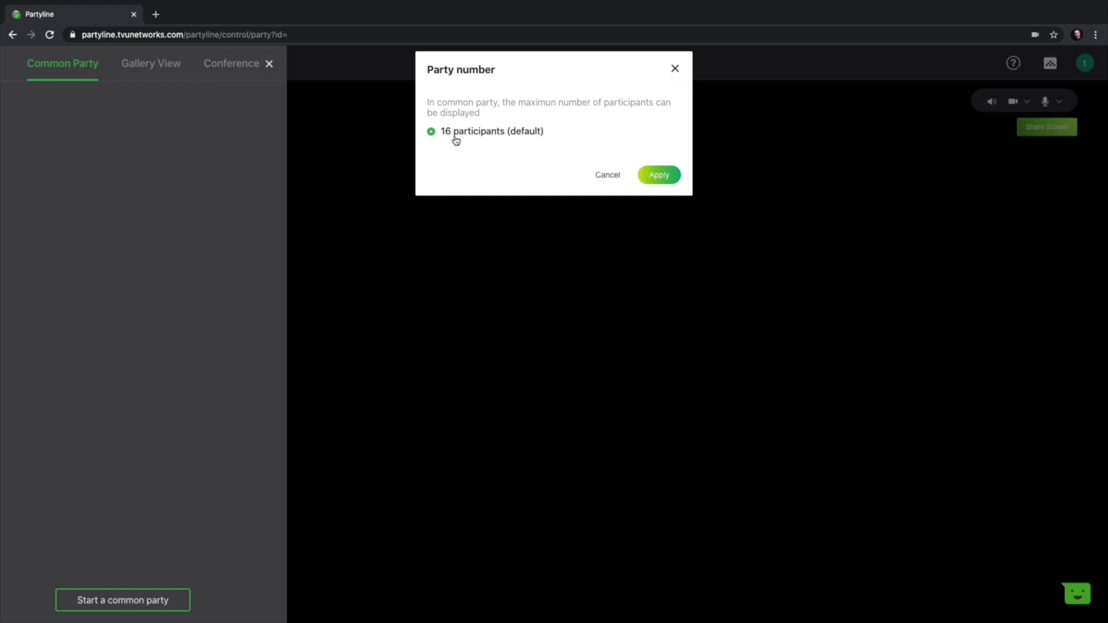
Step: Set up a common party for 16 participants and enter it under the host's name with speaker, camera and microphone on
{"action": "left_click", "coordinate": [653, 176]}
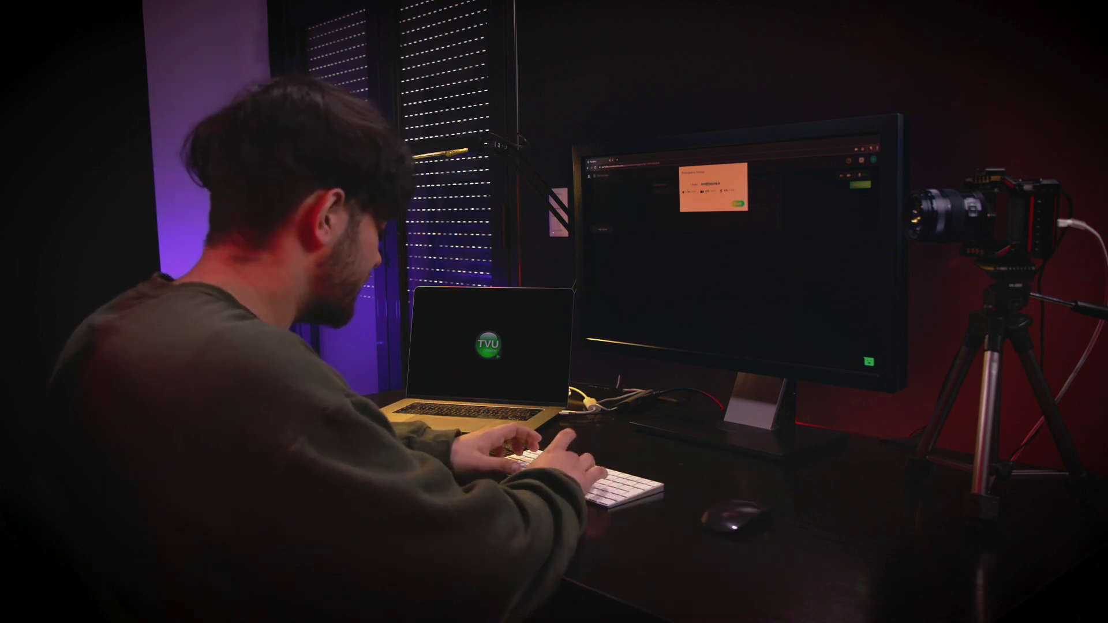
{"action": "type", "text": "Jason"}
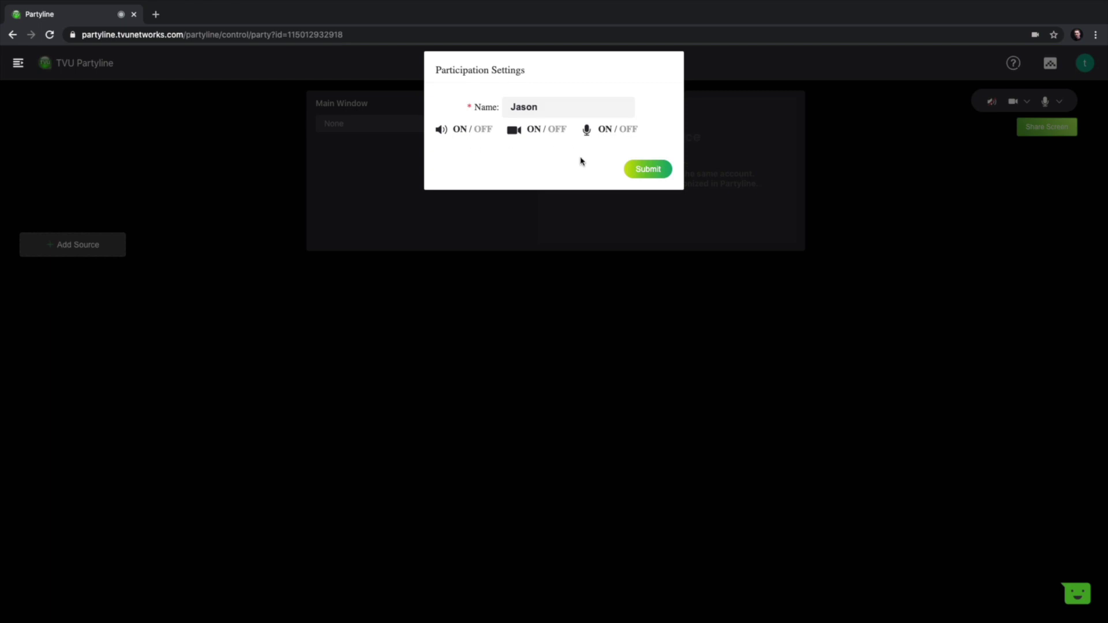
{"action": "left_click", "coordinate": [647, 169]}
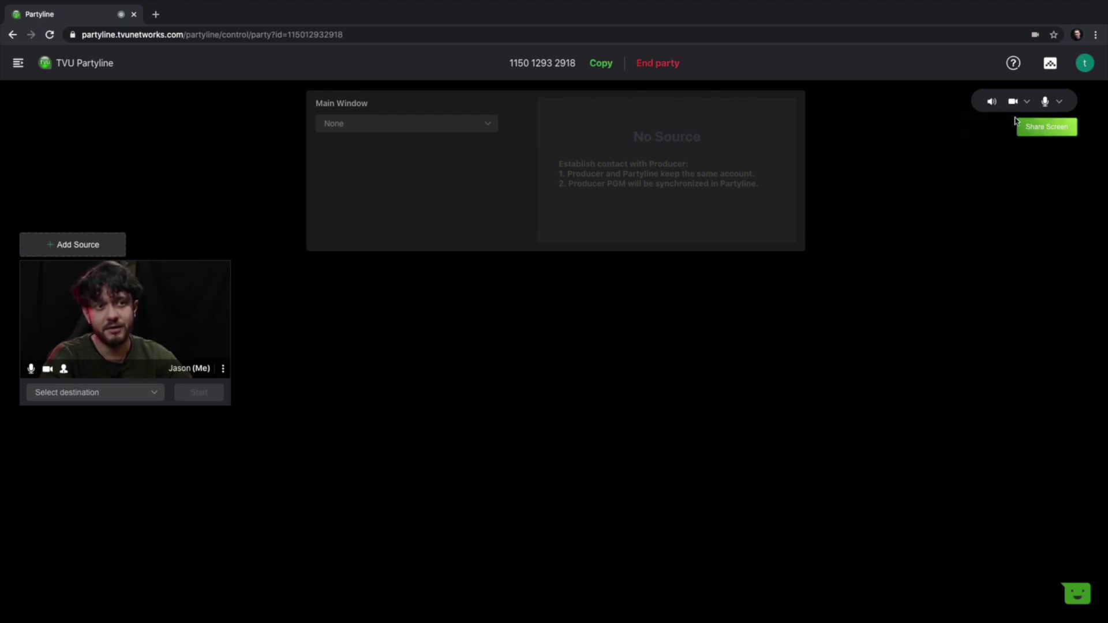
Step: Look through the host's available camera inputs and open the microphone choices
{"action": "left_click", "coordinate": [1027, 102]}
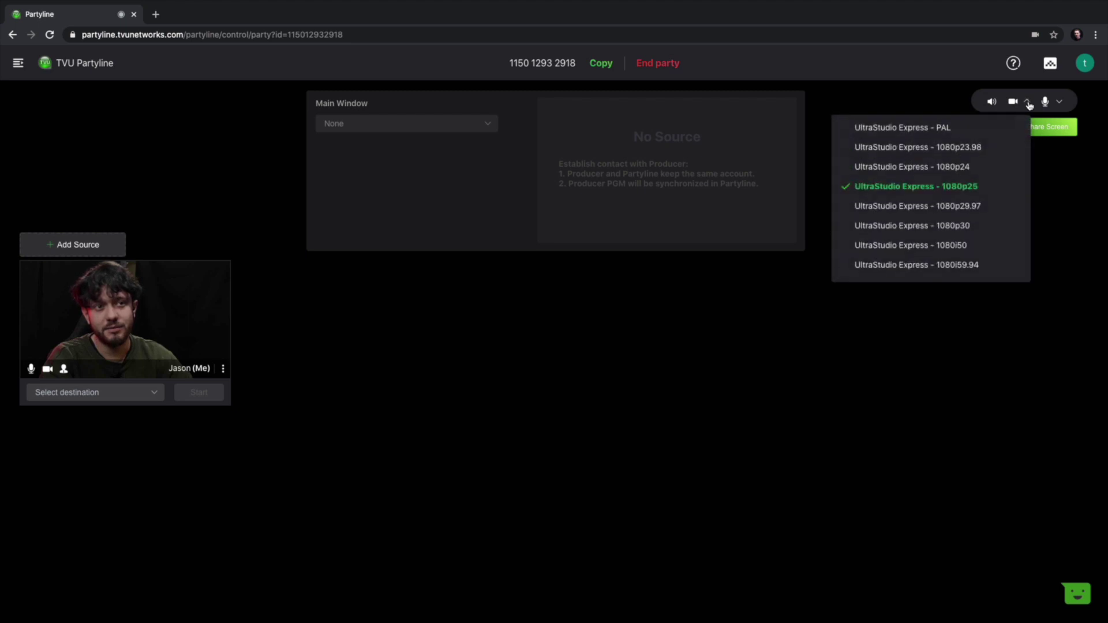
{"action": "scroll", "coordinate": [959, 182], "scroll_direction": "up", "scroll_amount": 1}
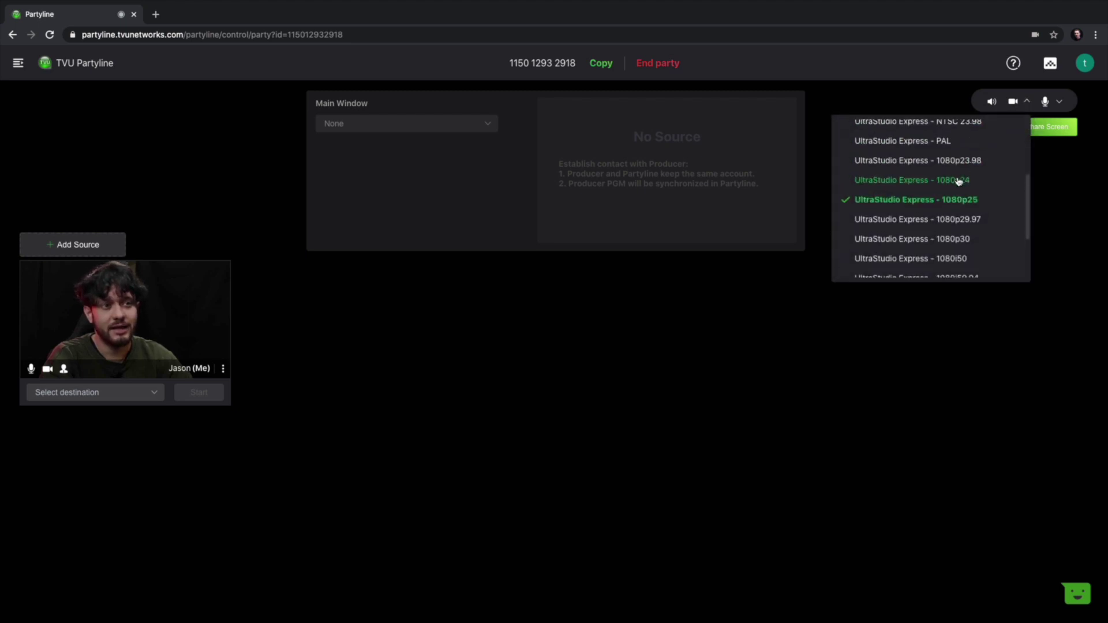
{"action": "scroll", "coordinate": [958, 181], "scroll_direction": "up", "scroll_amount": 5}
{"action": "scroll", "coordinate": [957, 178], "scroll_direction": "down", "scroll_amount": 2}
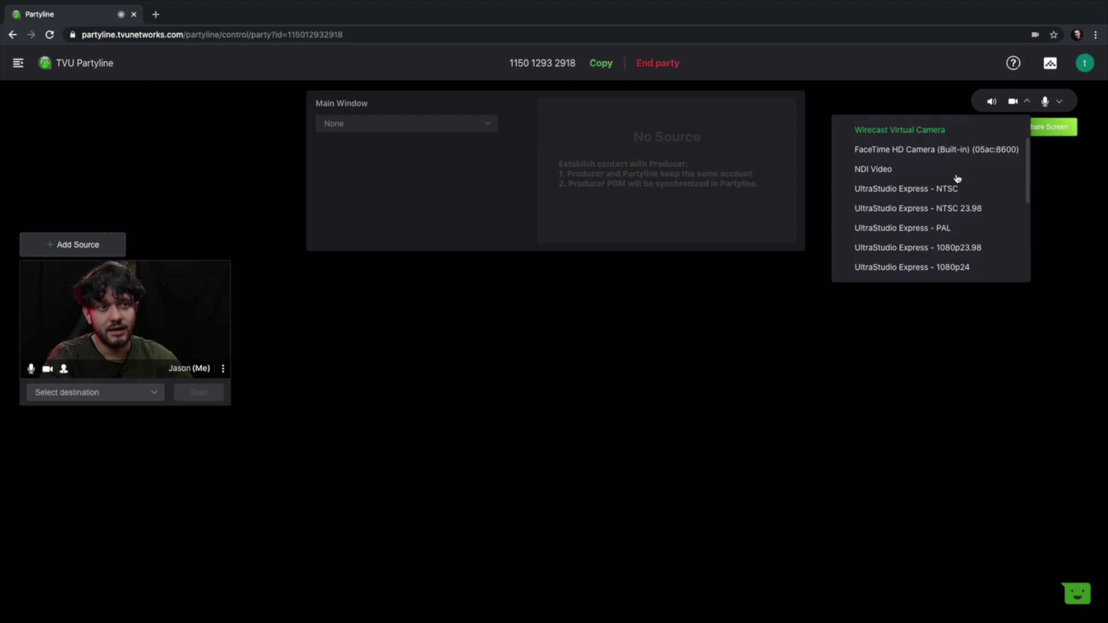
{"action": "scroll", "coordinate": [957, 178], "scroll_direction": "down", "scroll_amount": 2}
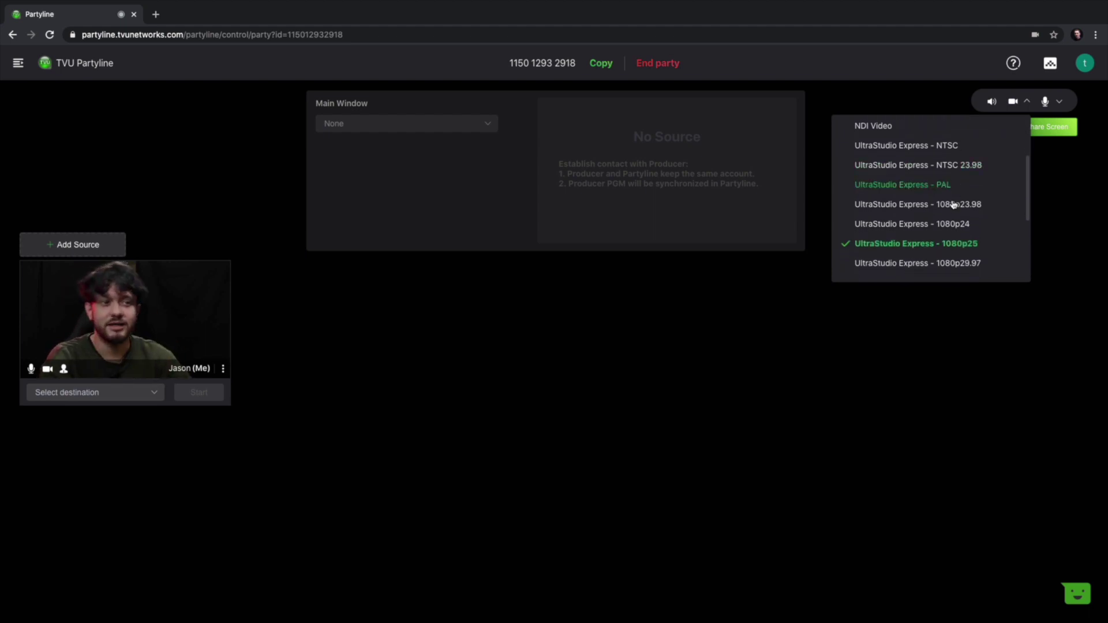
{"action": "scroll", "coordinate": [954, 220], "scroll_direction": "down", "scroll_amount": 2}
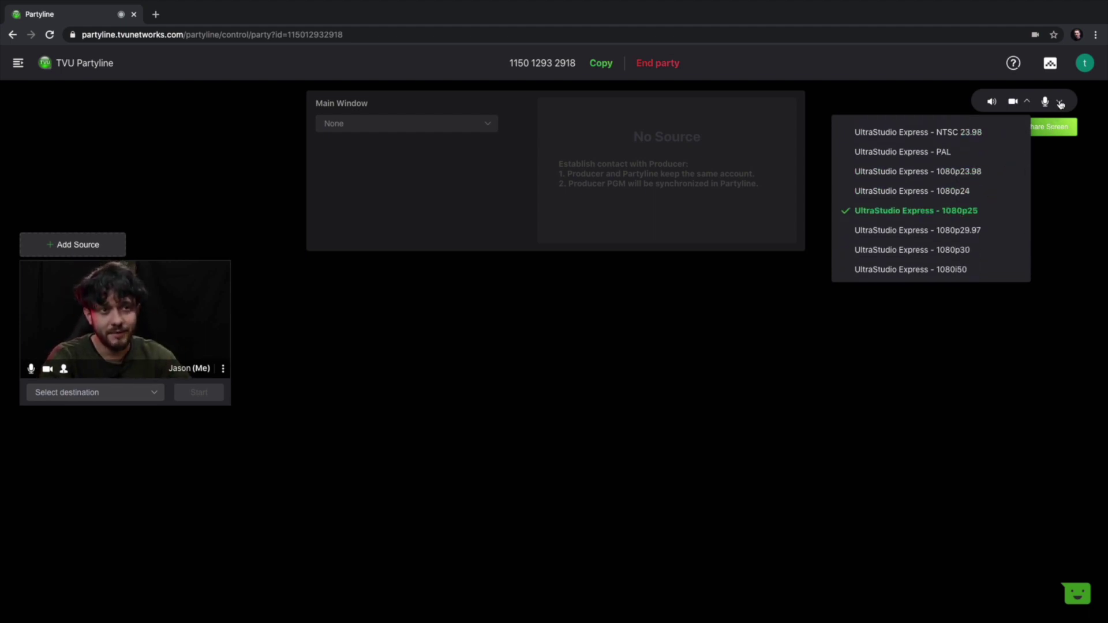
{"action": "left_click", "coordinate": [1060, 103]}
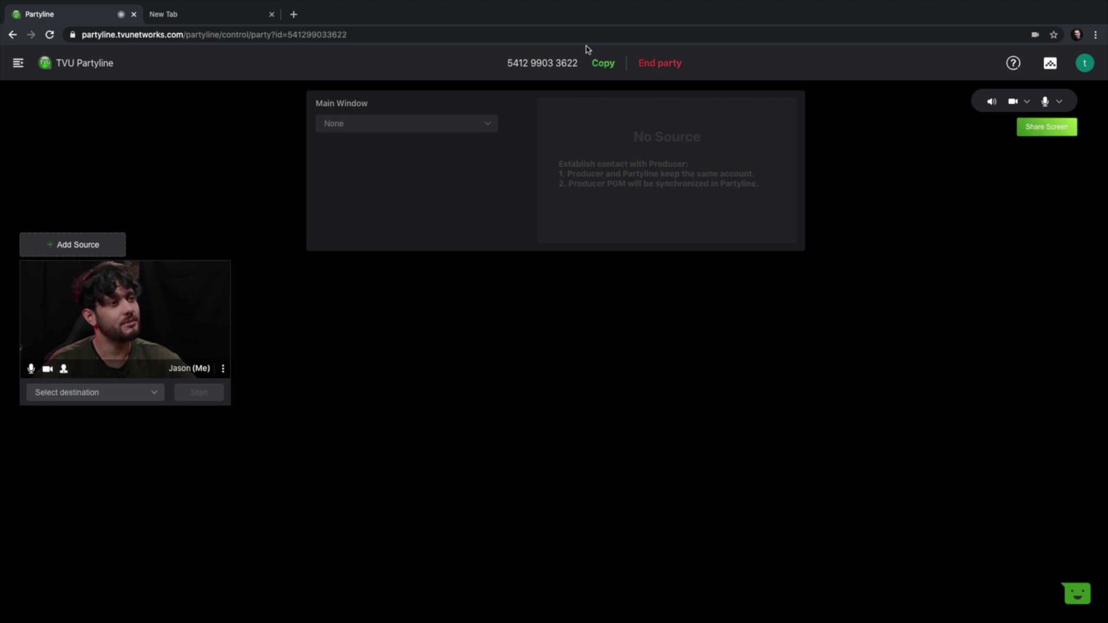
Step: Copy the party's invitation and open the options of the current party in the Common Party list
{"action": "left_click", "coordinate": [593, 66]}
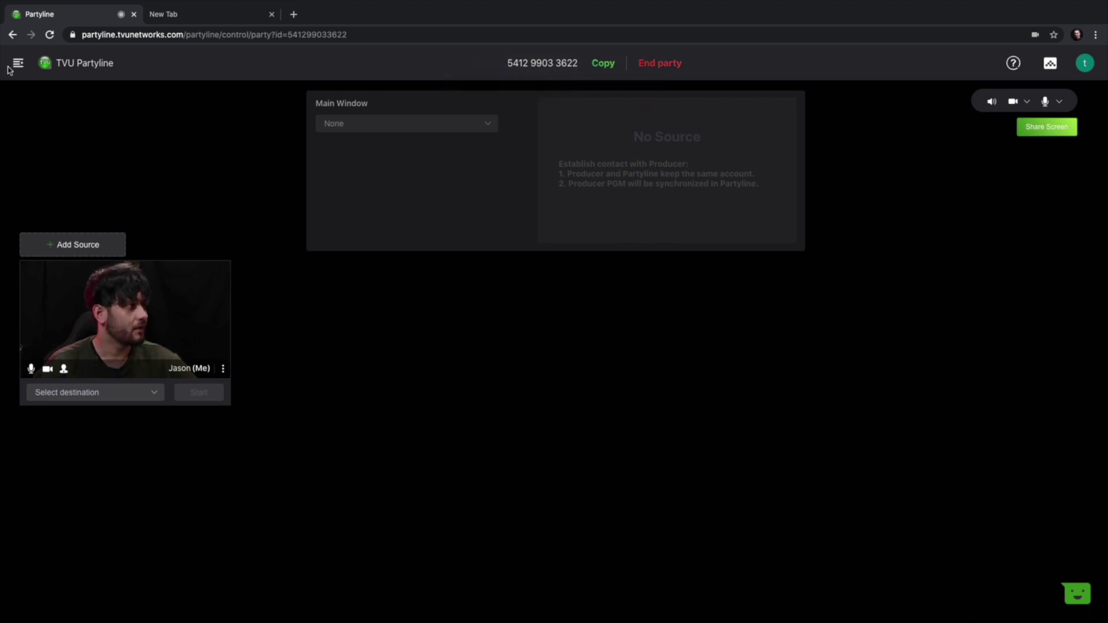
{"action": "left_click", "coordinate": [19, 63]}
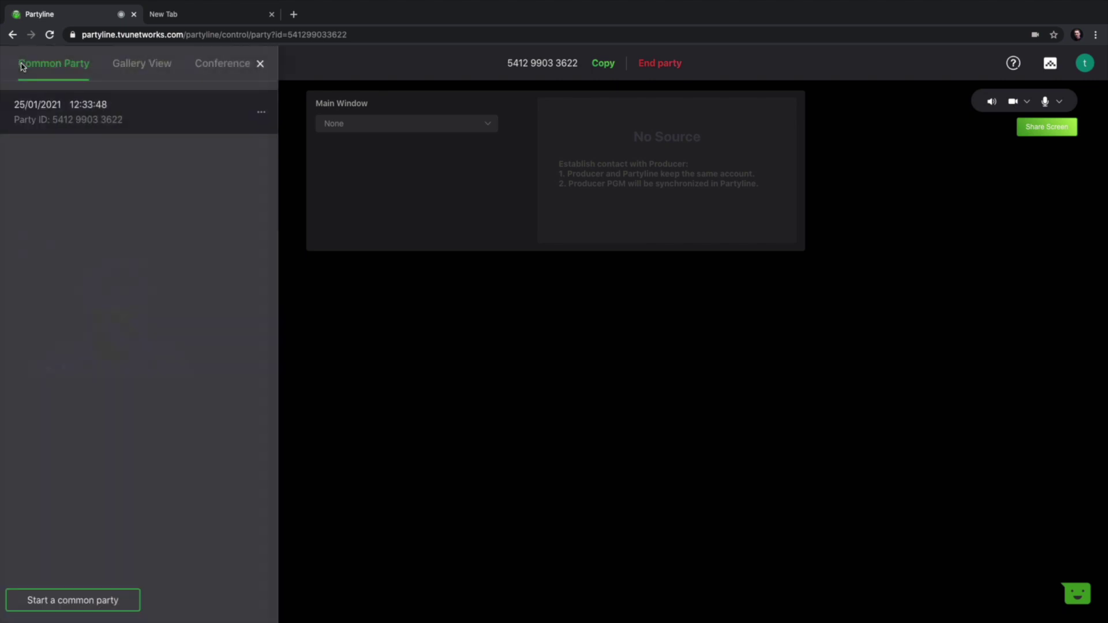
{"action": "left_click", "coordinate": [271, 114]}
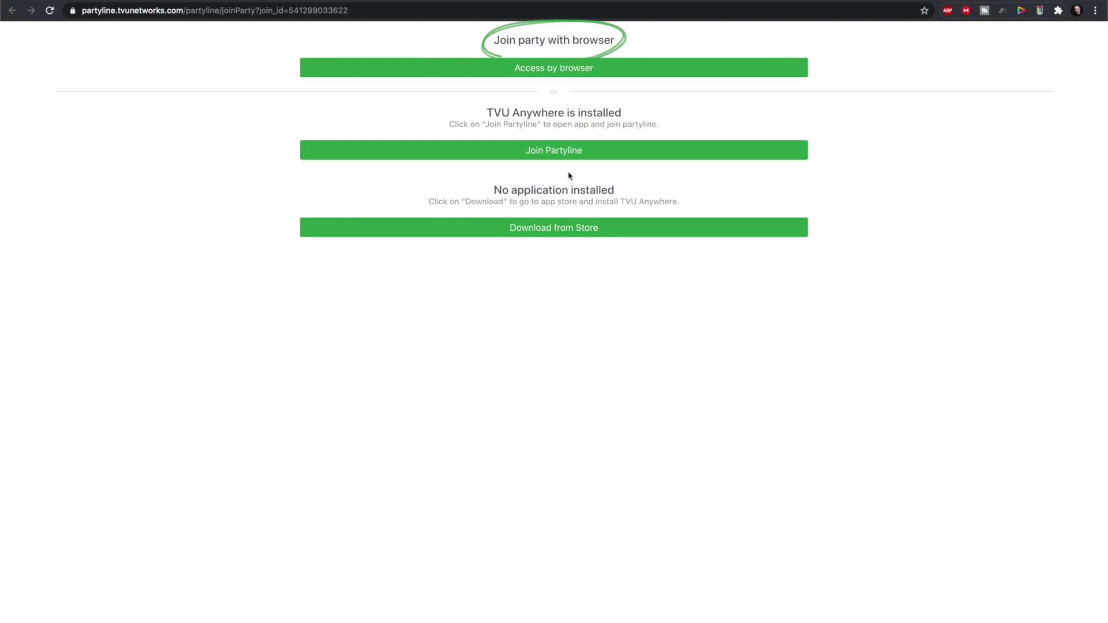
Step: Join the party by browser from the invitation page and review the participant's camera and microphone choices
{"action": "left_click", "coordinate": [529, 71]}
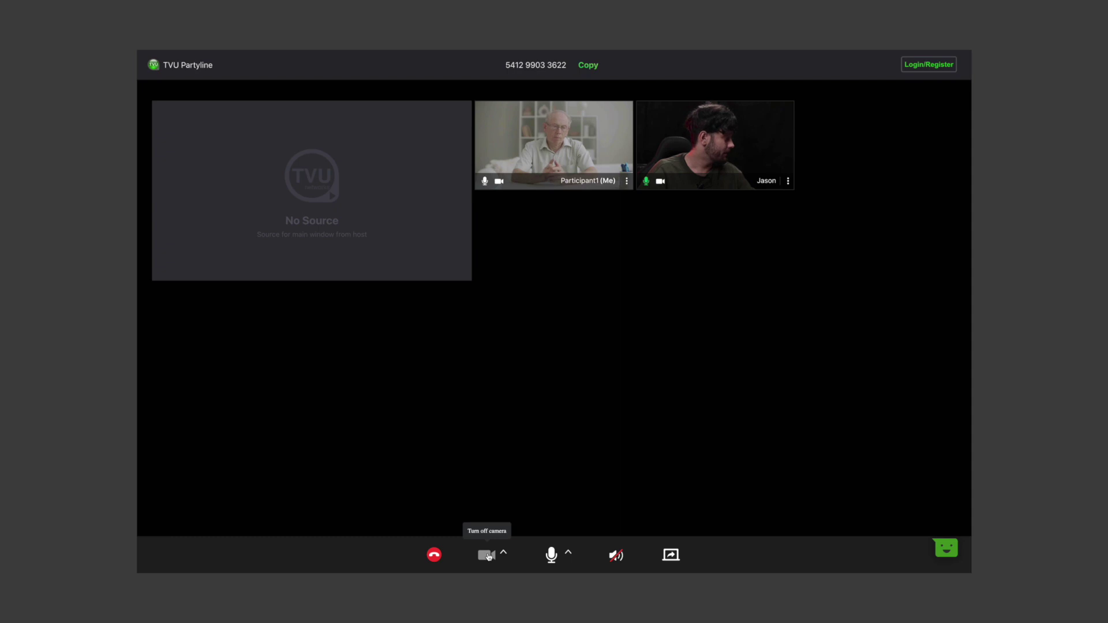
{"action": "left_click", "coordinate": [504, 553]}
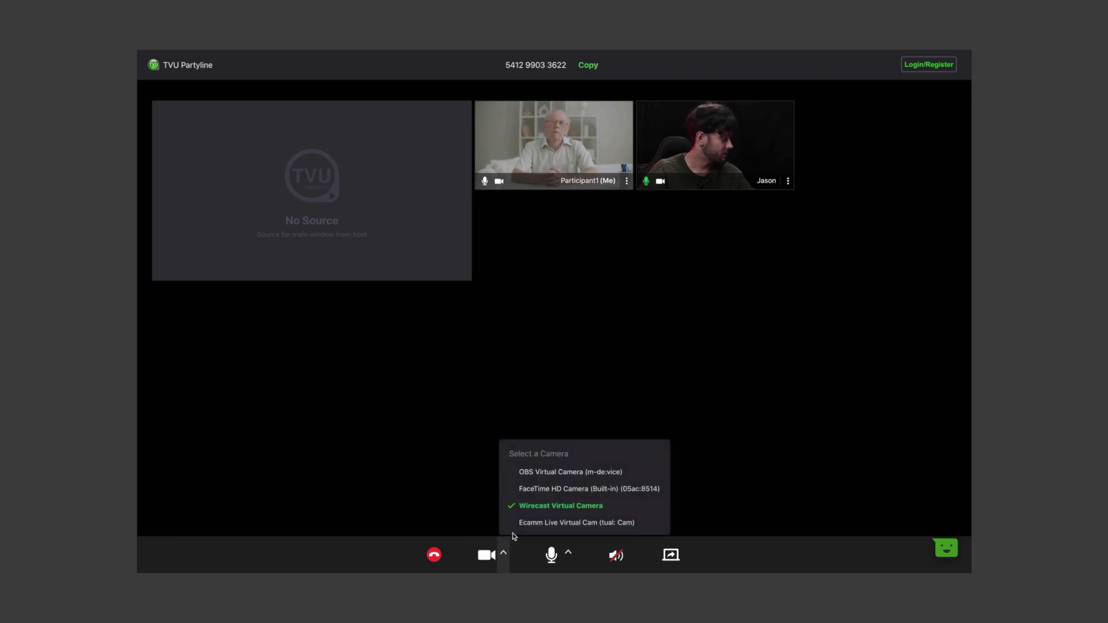
{"action": "left_click", "coordinate": [486, 501]}
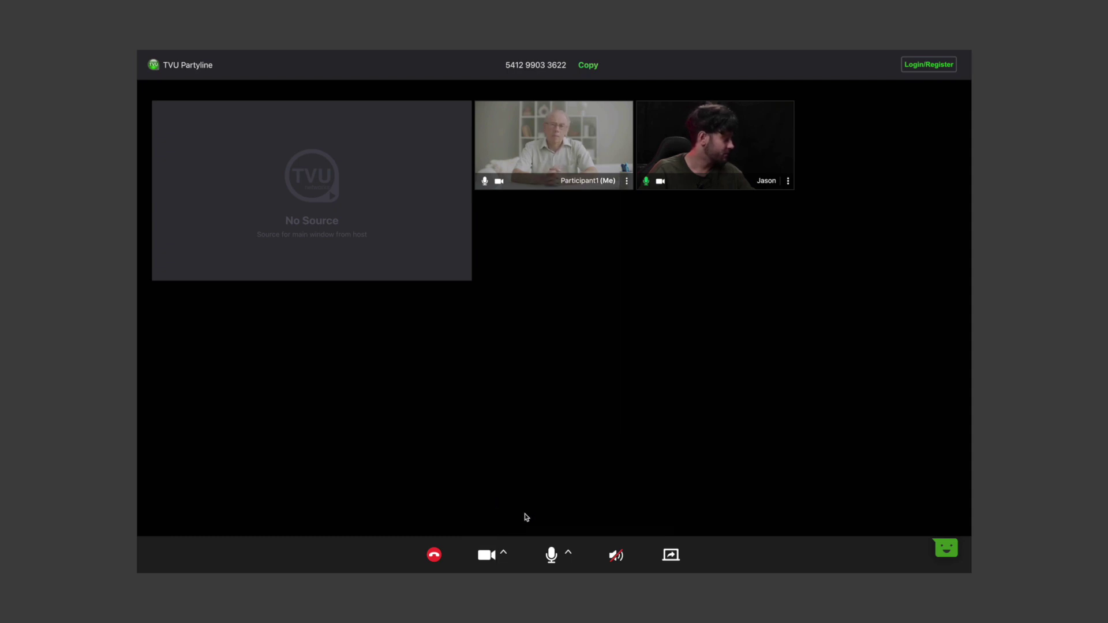
{"action": "left_click", "coordinate": [568, 552]}
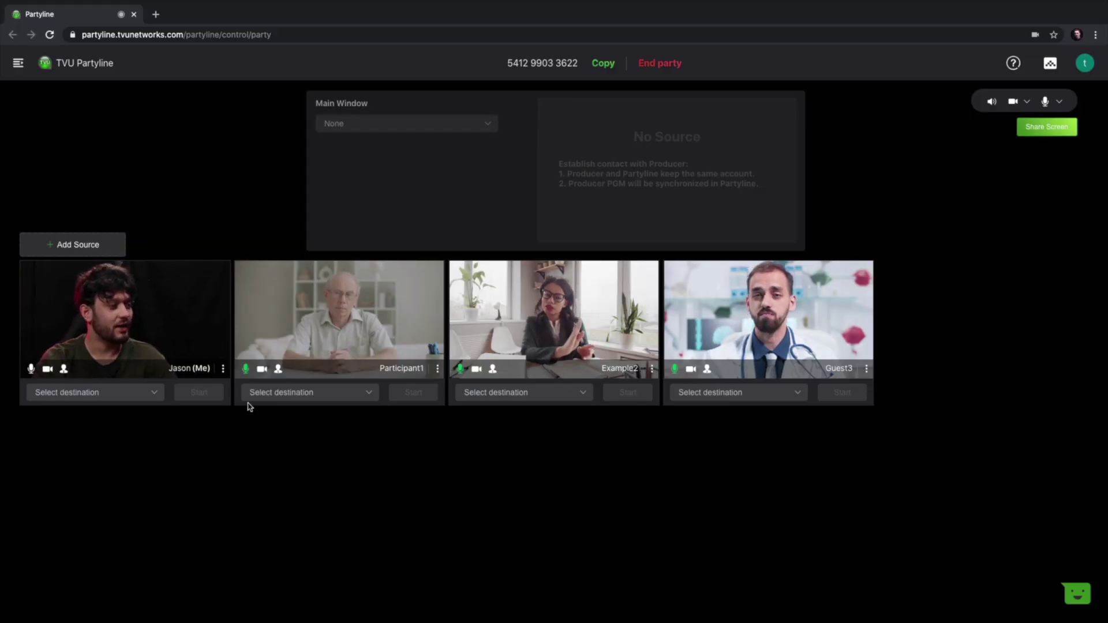
Step: Turn Participant1's microphone and camera off and back on from the host's control page
{"action": "left_click", "coordinate": [246, 369]}
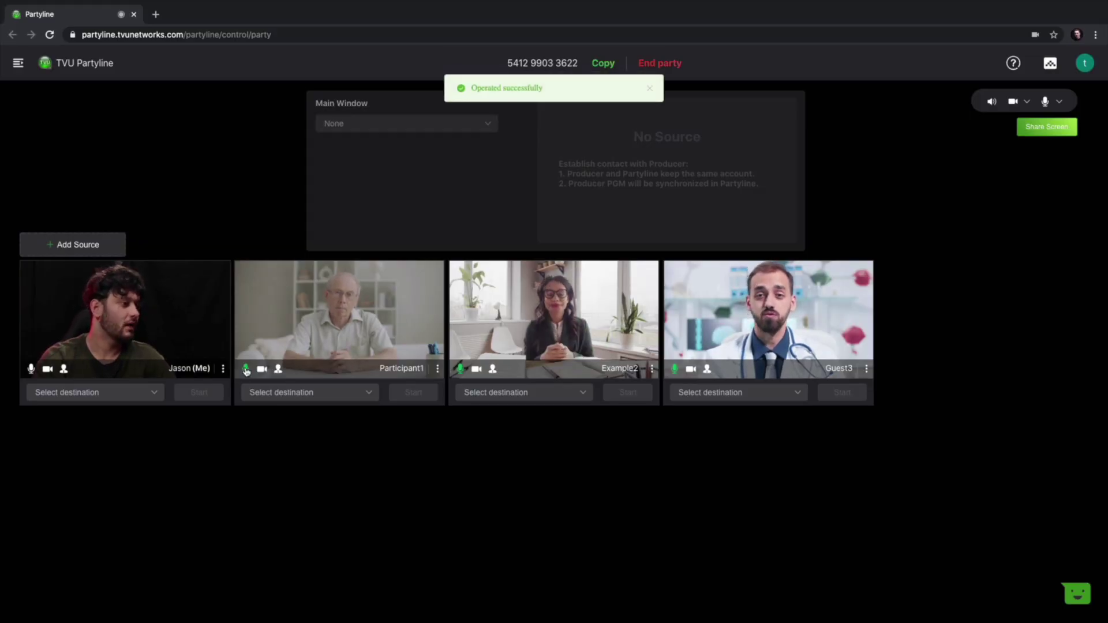
{"action": "left_click", "coordinate": [246, 369]}
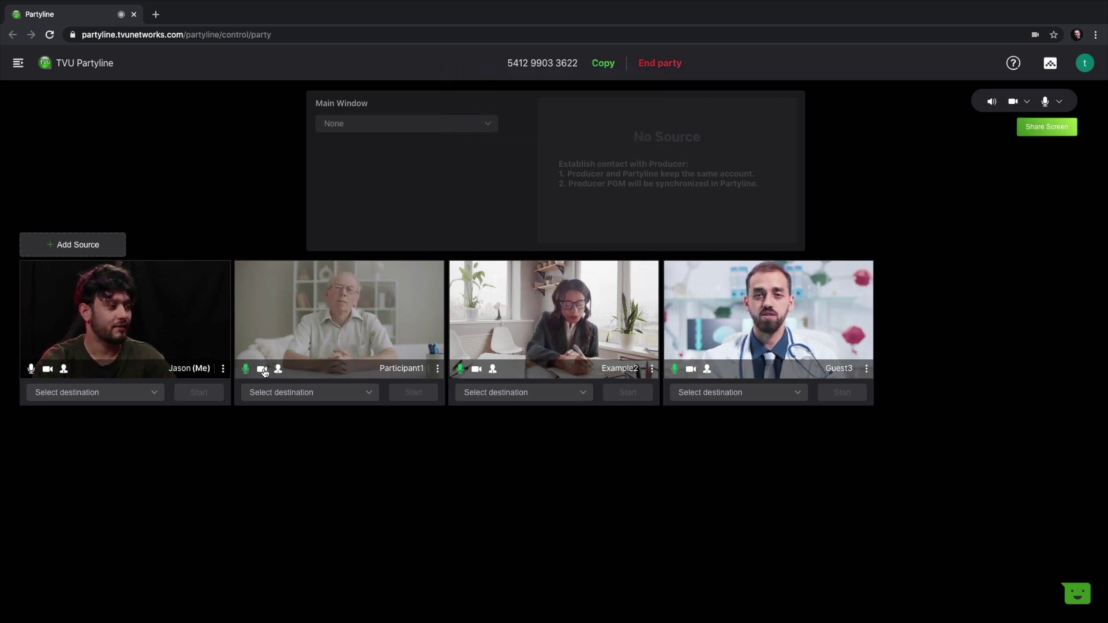
{"action": "left_click", "coordinate": [262, 369]}
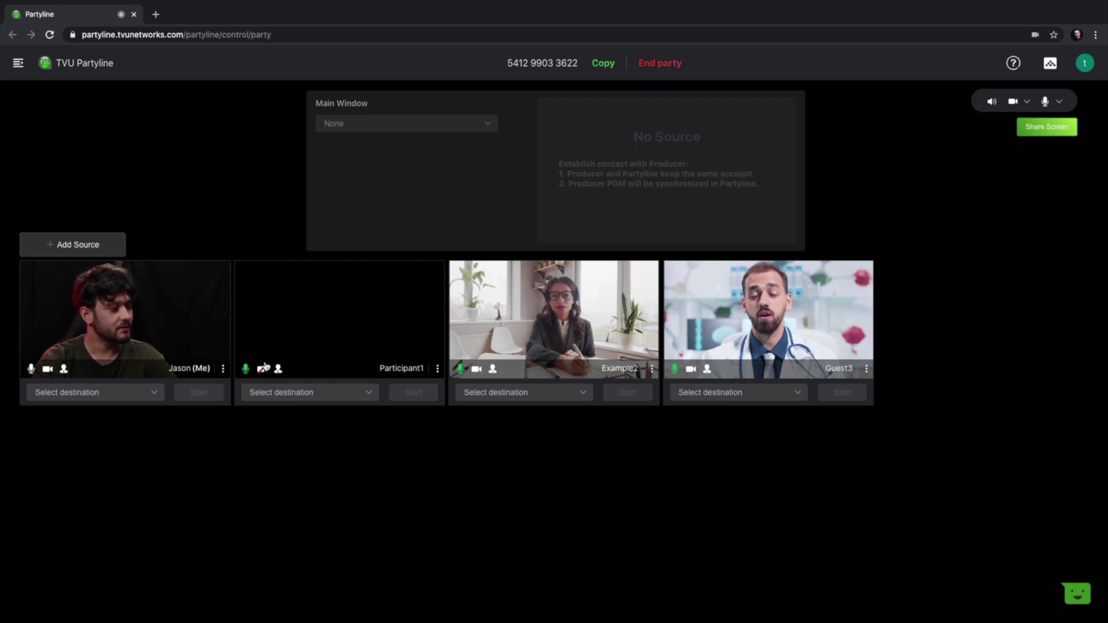
{"action": "left_click", "coordinate": [263, 368]}
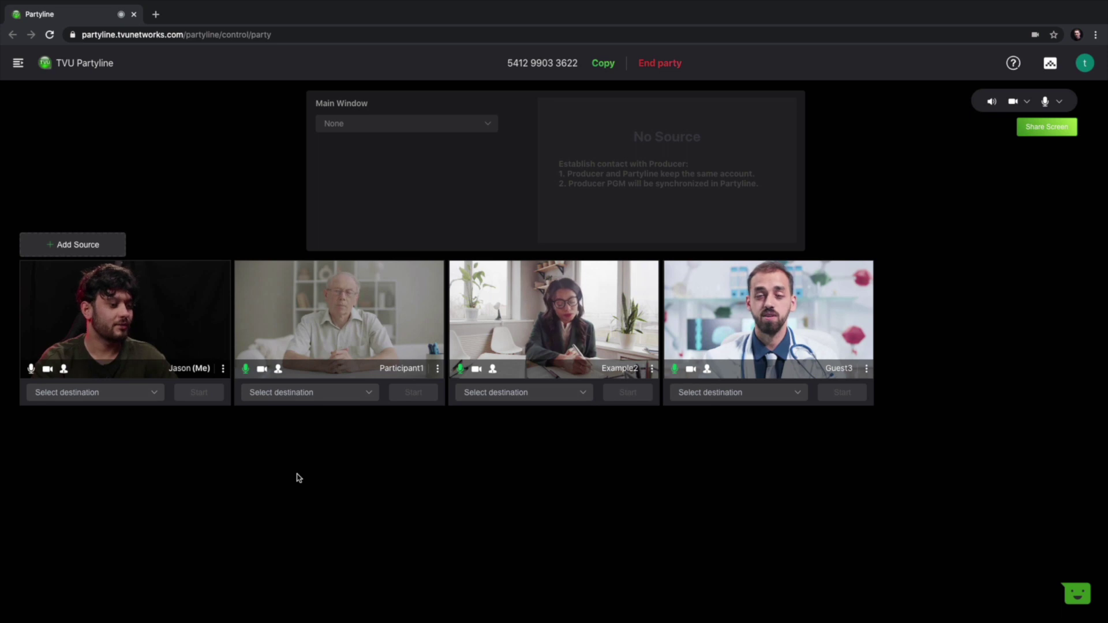
Step: Change Participant1's role to Production Crew and authorize the operation
{"action": "left_click", "coordinate": [280, 369]}
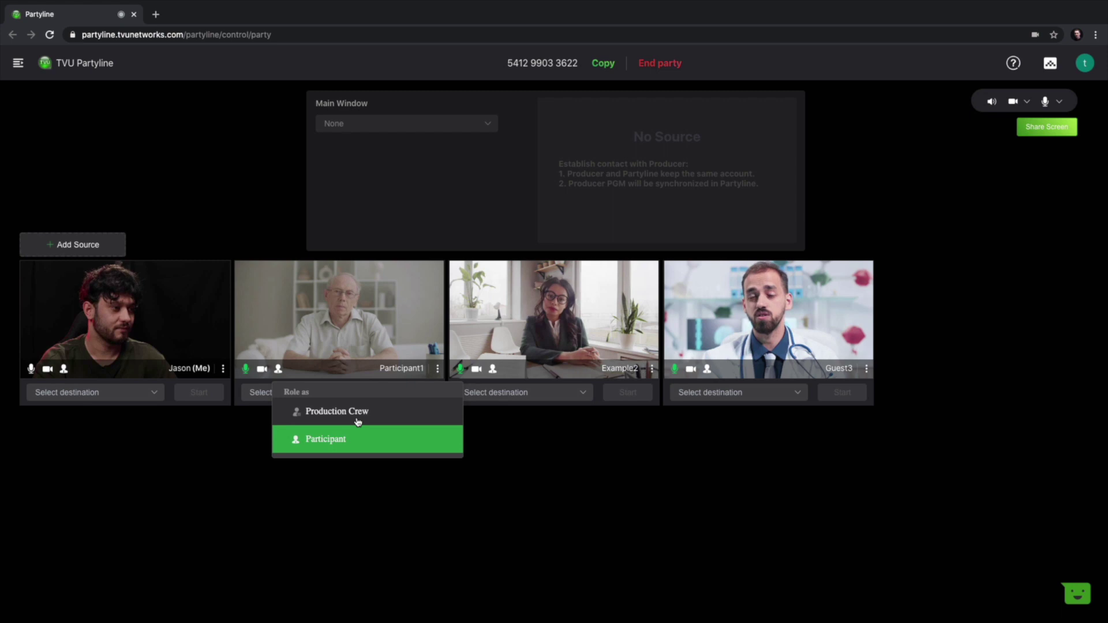
{"action": "left_click", "coordinate": [358, 413]}
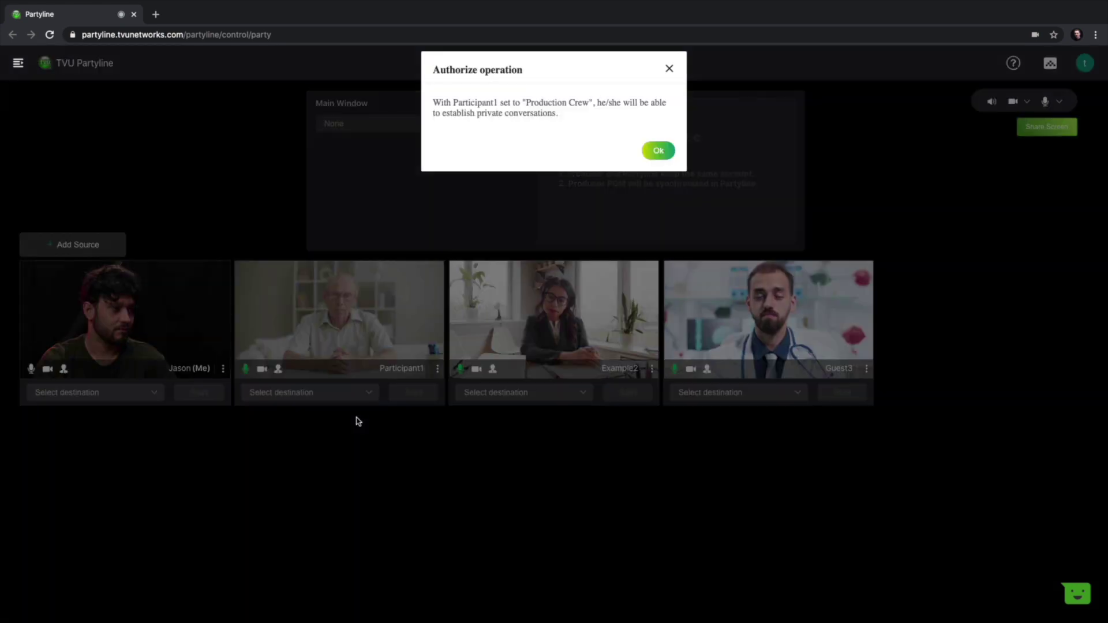
{"action": "left_click", "coordinate": [658, 151]}
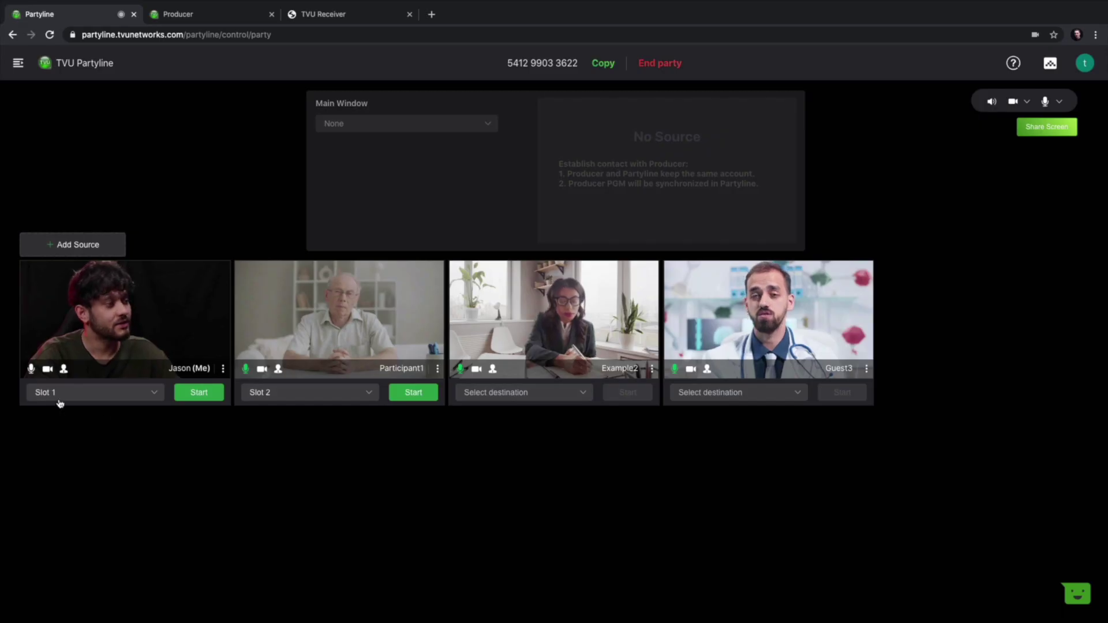
Step: Review the host feed's destinations, send it live to Producer Slot 1 and view it in TVU Producer
{"action": "left_click", "coordinate": [93, 398]}
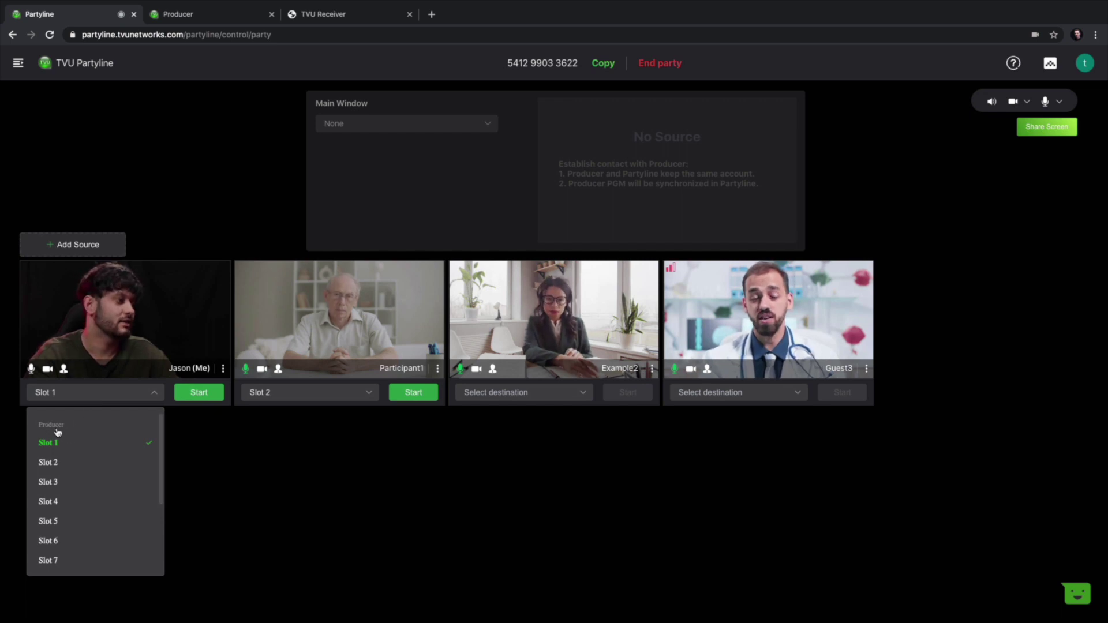
{"action": "scroll", "coordinate": [82, 461], "scroll_direction": "down", "scroll_amount": 3}
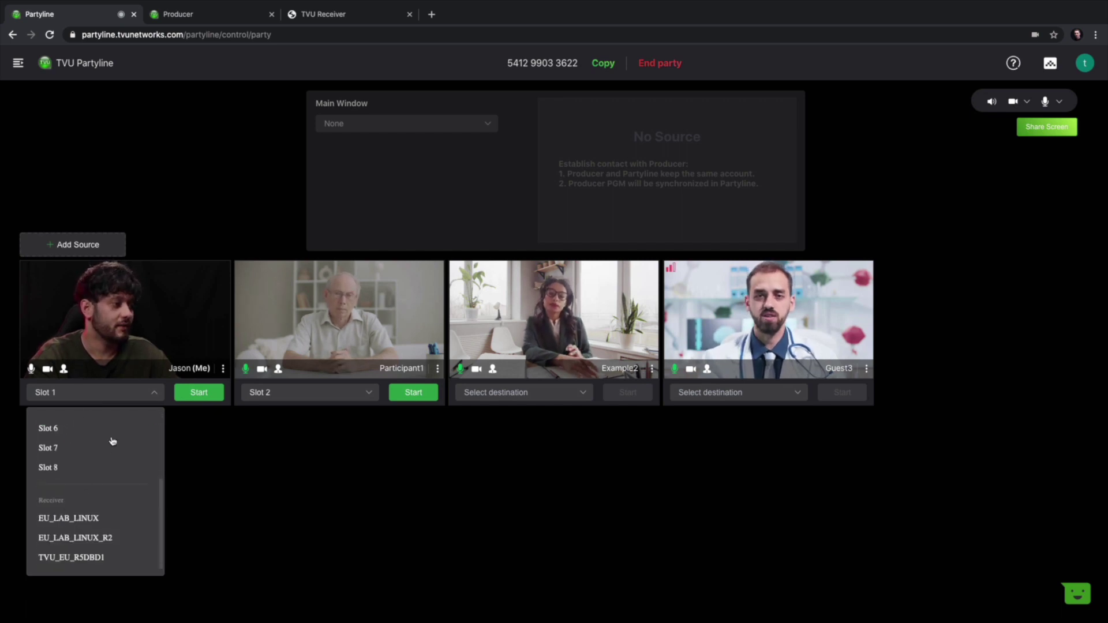
{"action": "scroll", "coordinate": [110, 437], "scroll_direction": "up", "scroll_amount": 3}
{"action": "scroll", "coordinate": [67, 471], "scroll_direction": "down", "scroll_amount": 1}
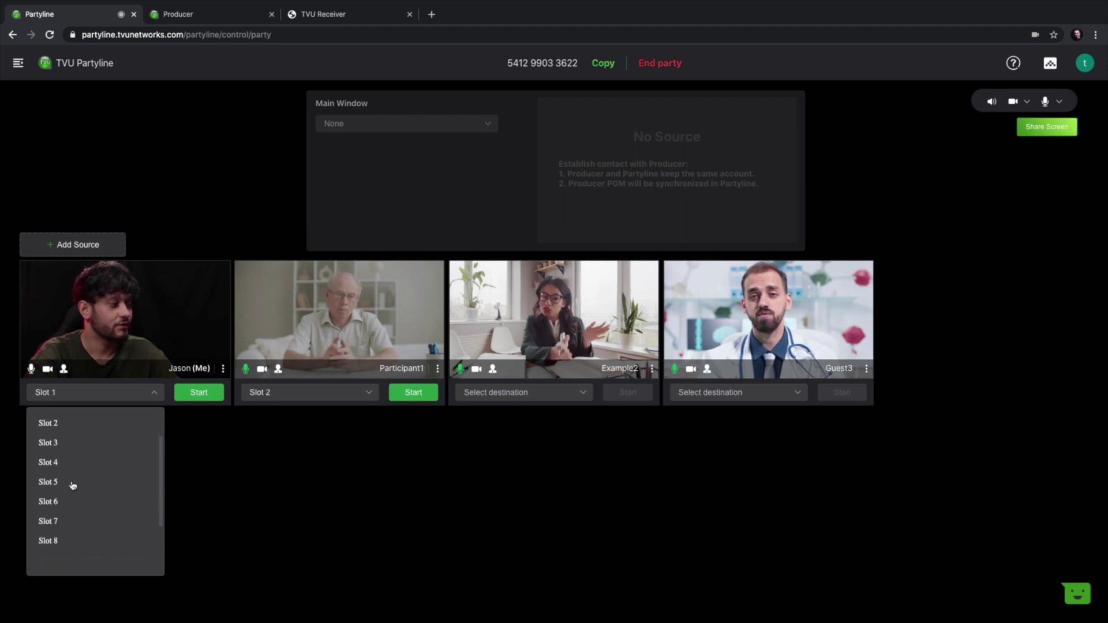
{"action": "scroll", "coordinate": [72, 486], "scroll_direction": "down", "scroll_amount": 2}
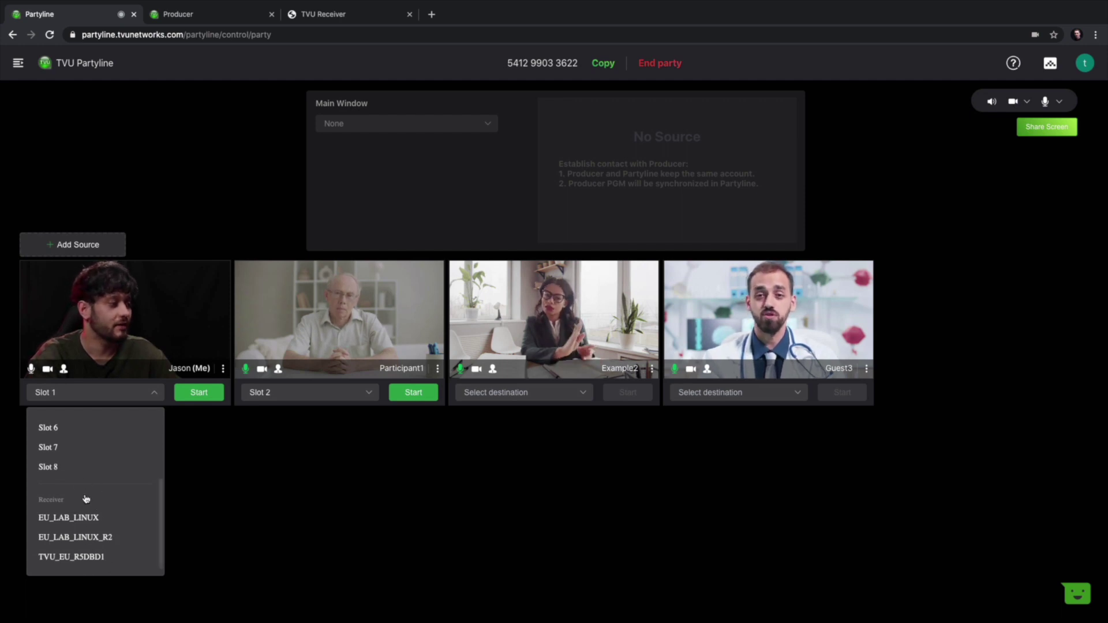
{"action": "scroll", "coordinate": [92, 479], "scroll_direction": "up", "scroll_amount": 2}
{"action": "scroll", "coordinate": [91, 468], "scroll_direction": "up", "scroll_amount": 2}
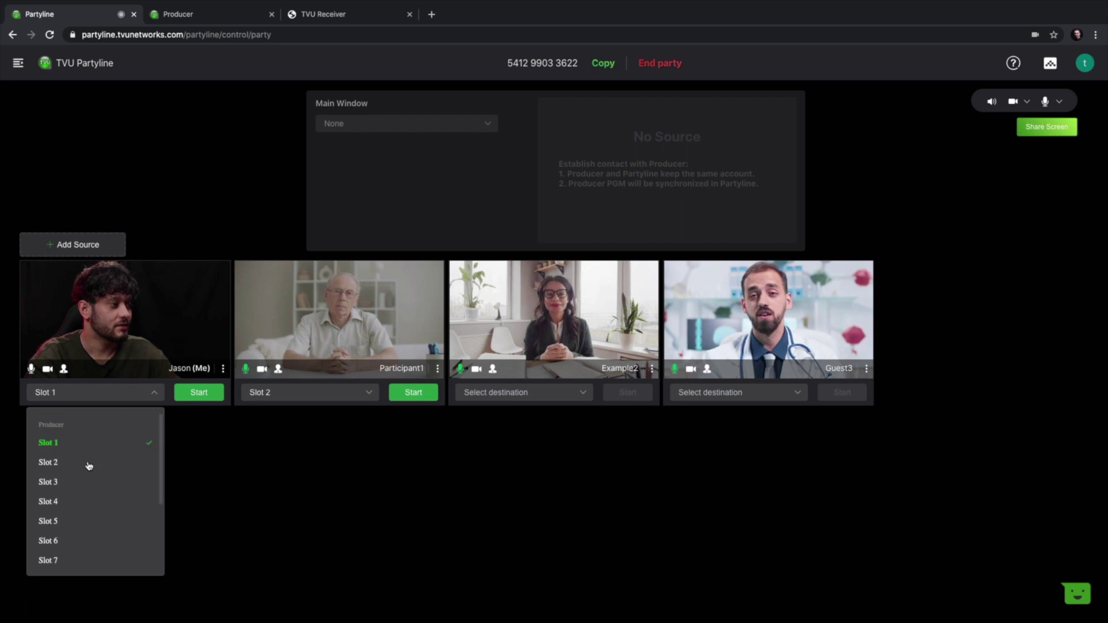
{"action": "left_click", "coordinate": [189, 398]}
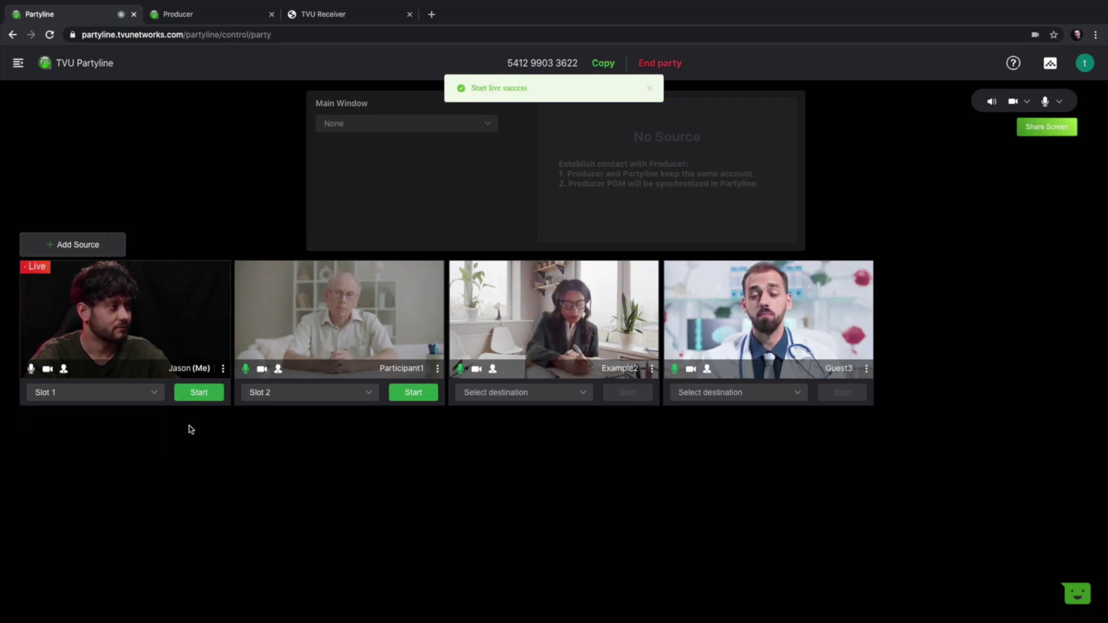
{"action": "left_click", "coordinate": [180, 15]}
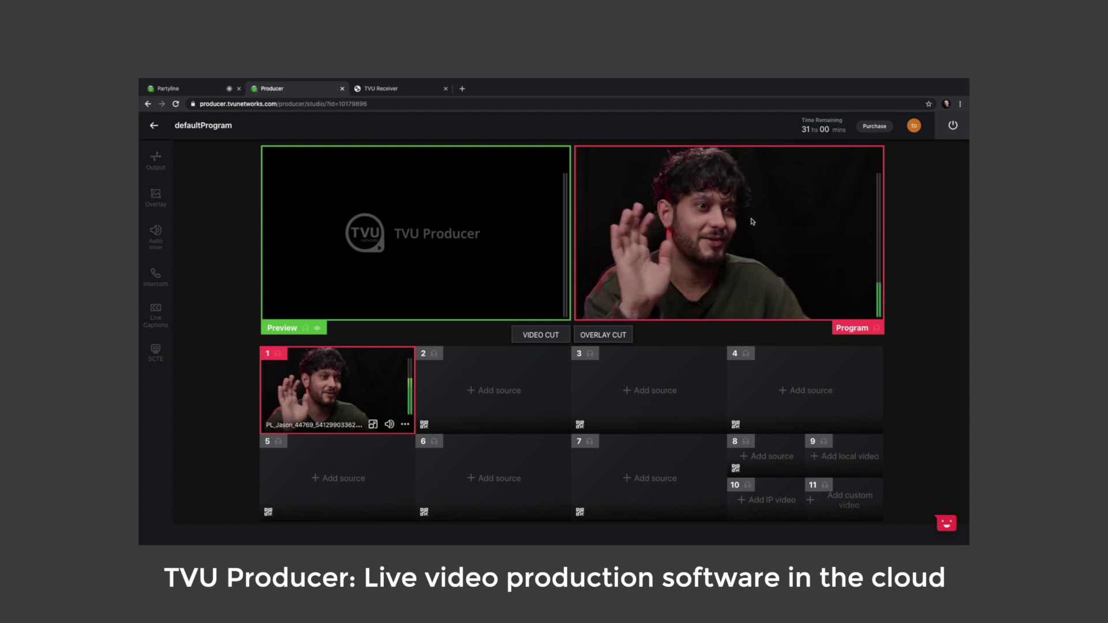
Step: Return to Partyline and send Participant1's feed live to Producer Slot 2
{"action": "left_click", "coordinate": [173, 89]}
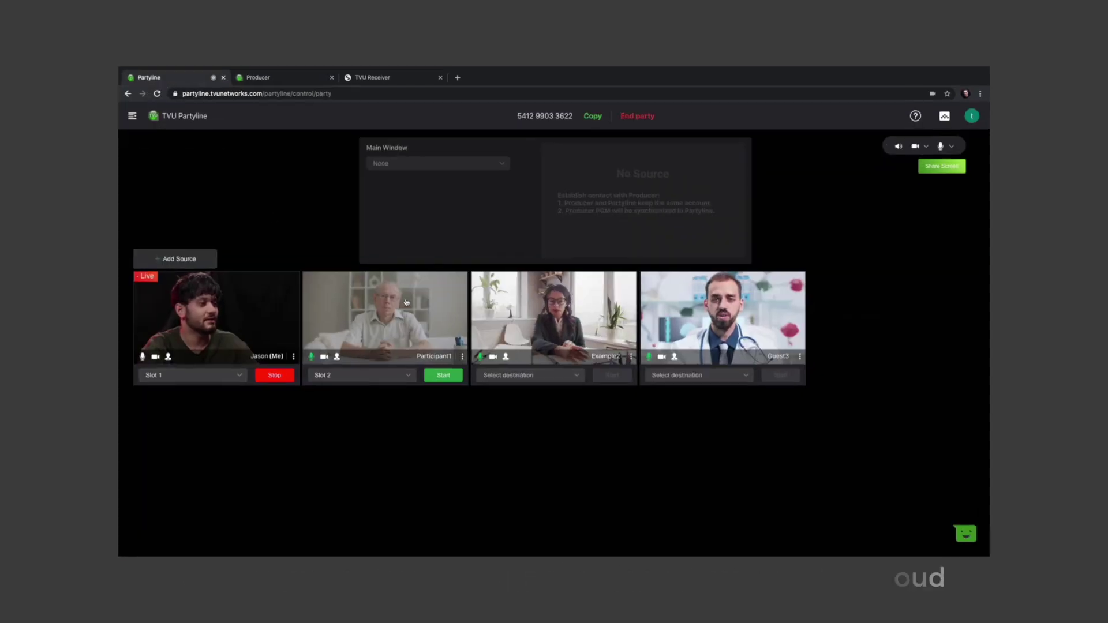
{"action": "left_click", "coordinate": [266, 396]}
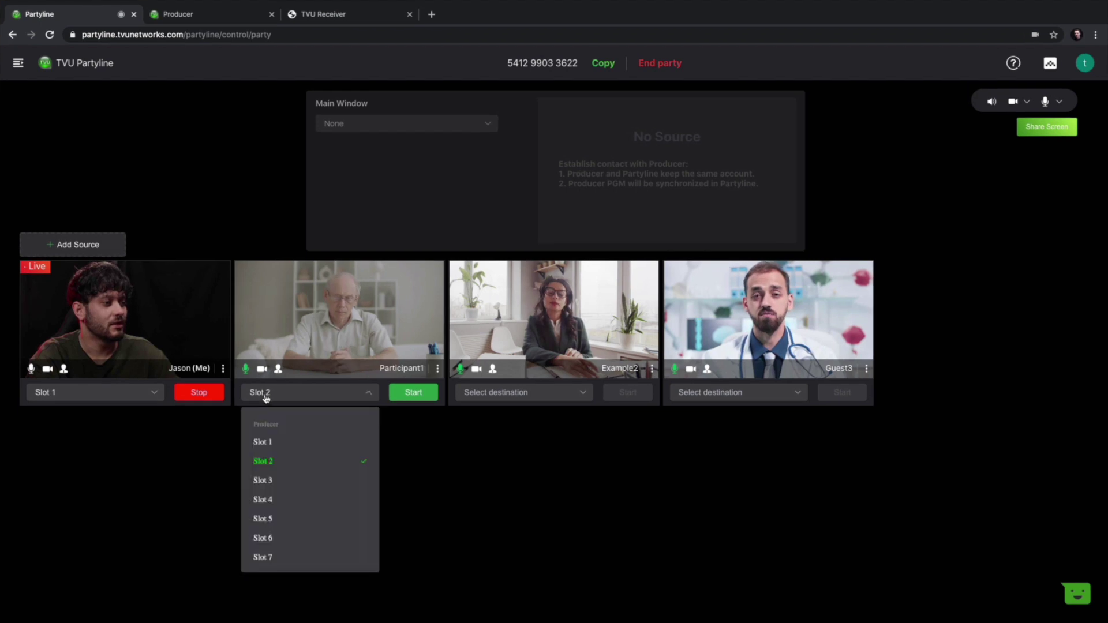
{"action": "left_click", "coordinate": [291, 399]}
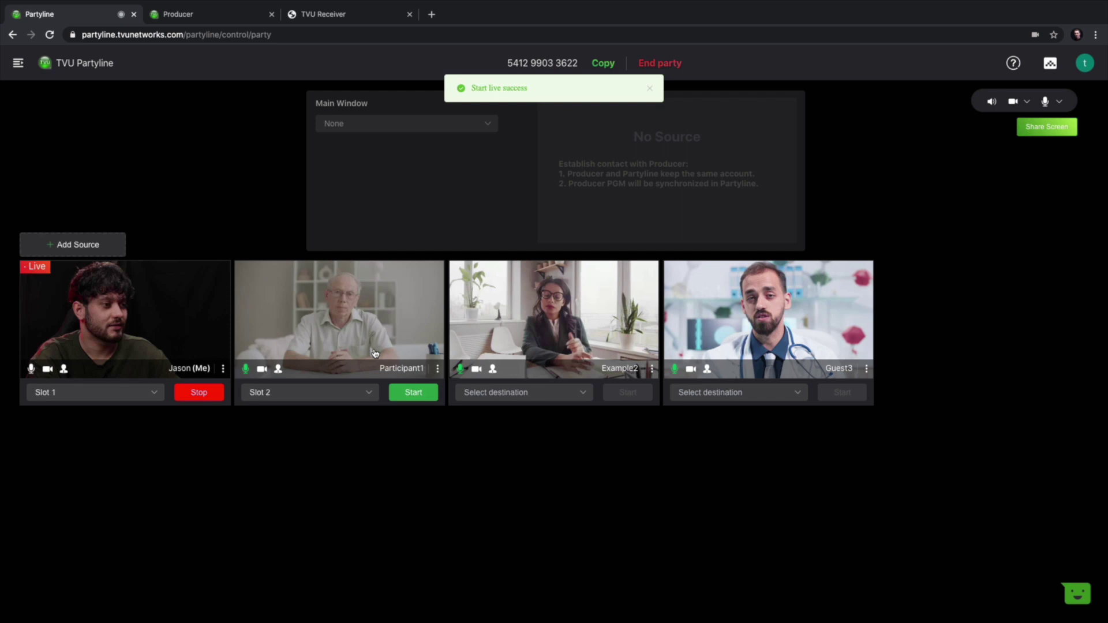
Step: Check Participant1's feed in TVU Producer, and review its available destinations back in Partyline
{"action": "left_click", "coordinate": [198, 19]}
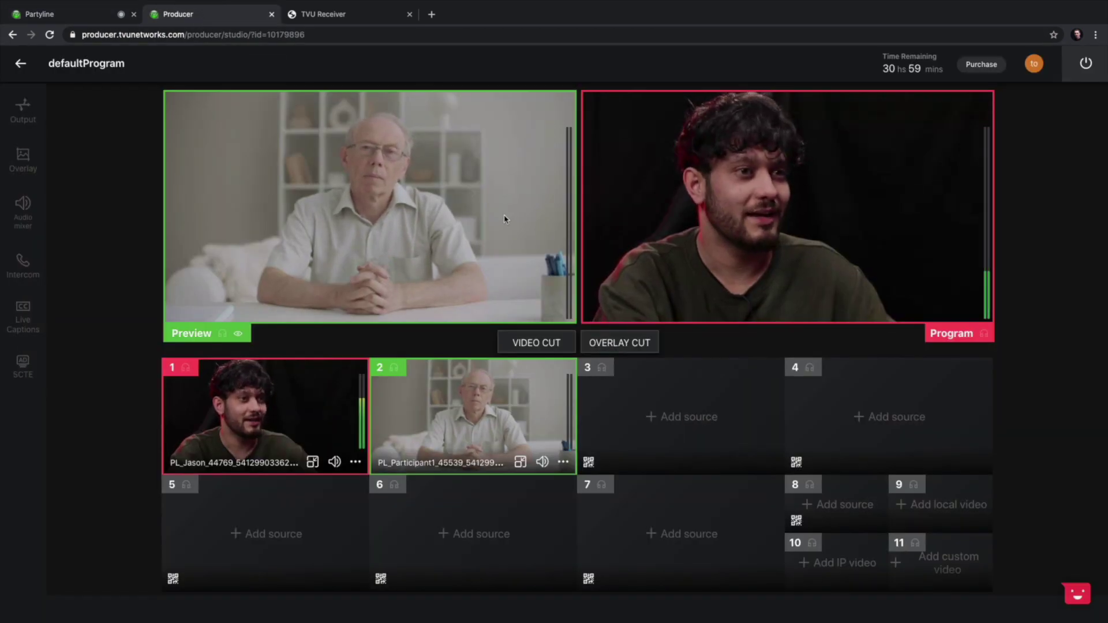
{"action": "left_click", "coordinate": [87, 15]}
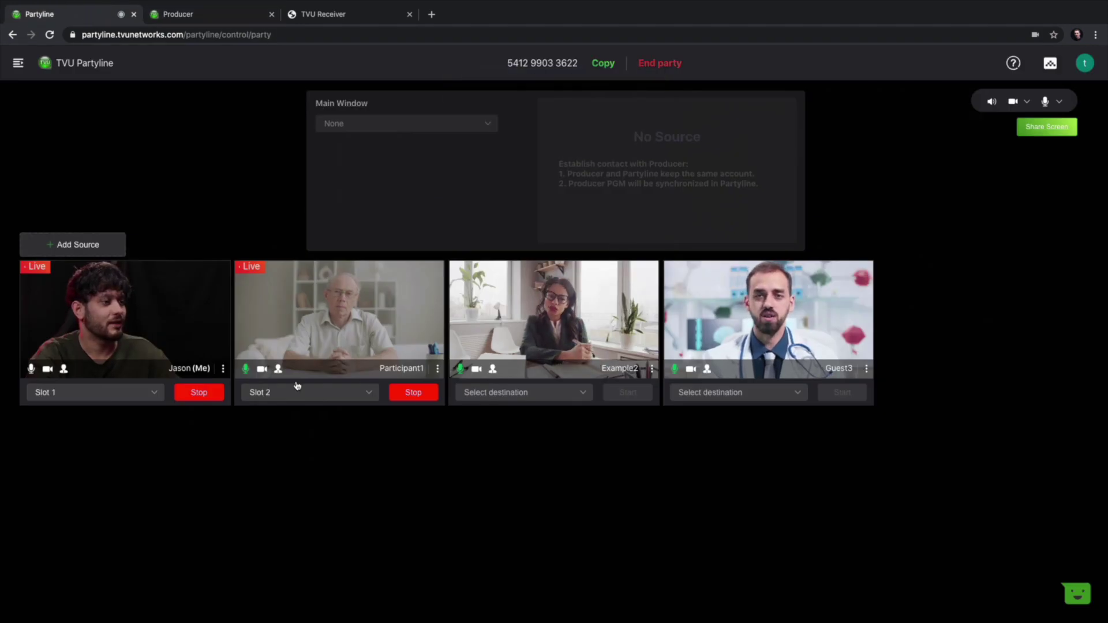
{"action": "left_click", "coordinate": [374, 394]}
{"action": "scroll", "coordinate": [314, 504], "scroll_direction": "down", "scroll_amount": 1}
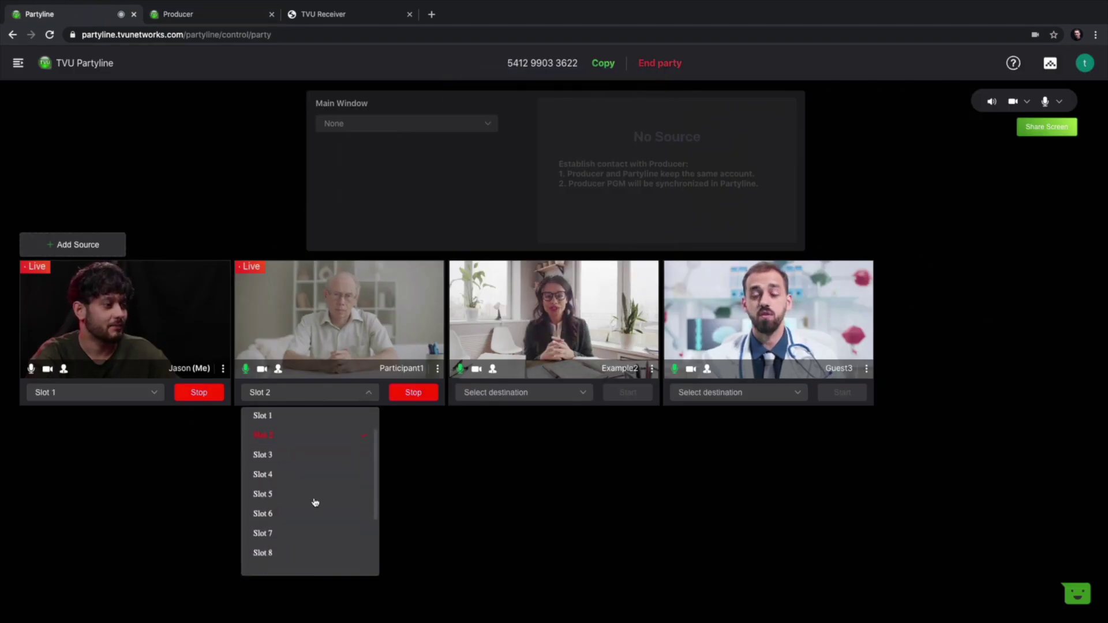
Step: Stop Participant1's live feed, send it live to Producer Slot 6 instead and view it in TVU Producer
{"action": "left_click", "coordinate": [405, 394]}
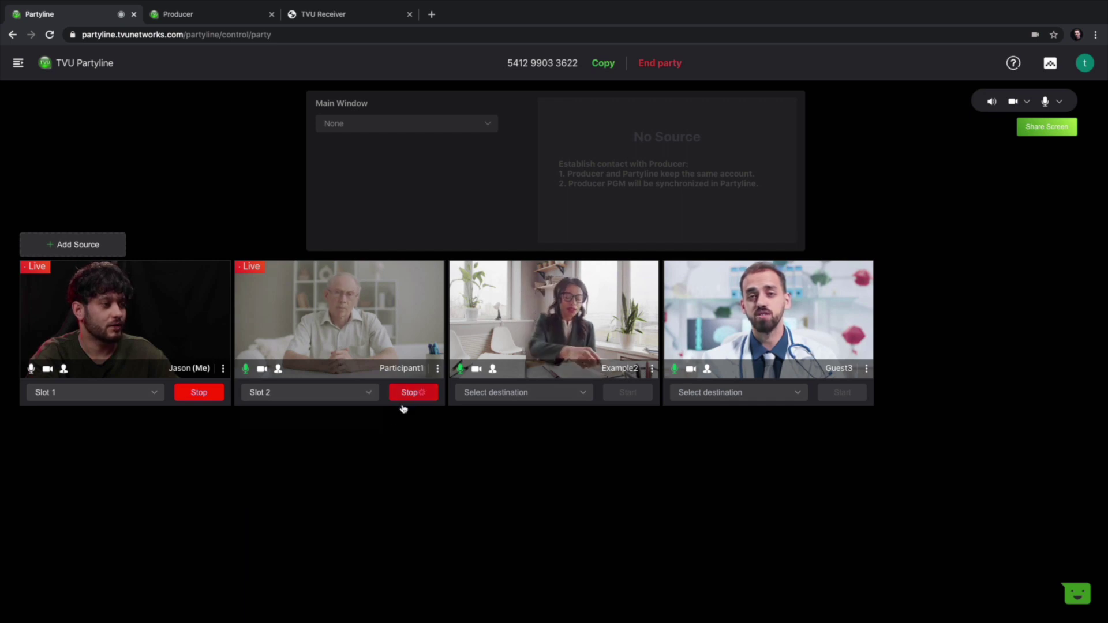
{"action": "left_click", "coordinate": [312, 394]}
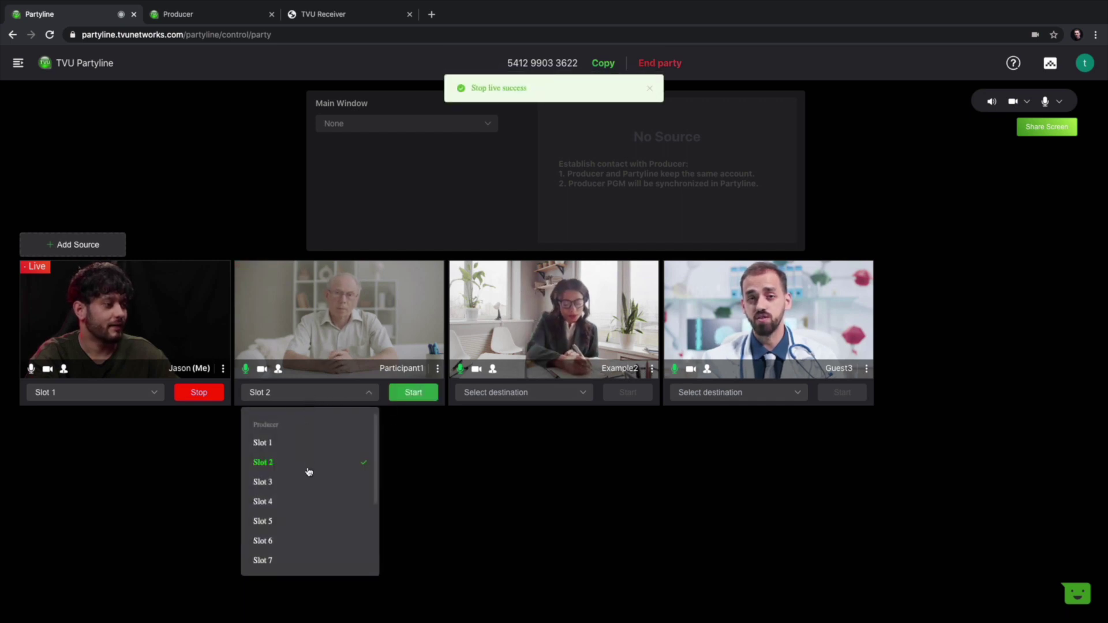
{"action": "left_click", "coordinate": [273, 516]}
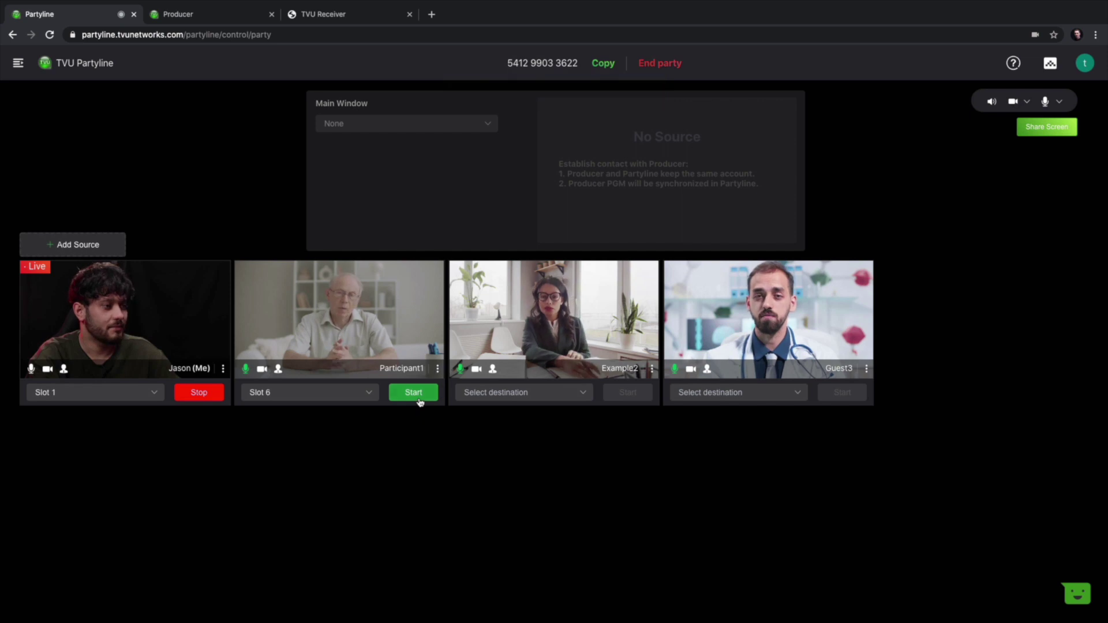
{"action": "left_click", "coordinate": [202, 14]}
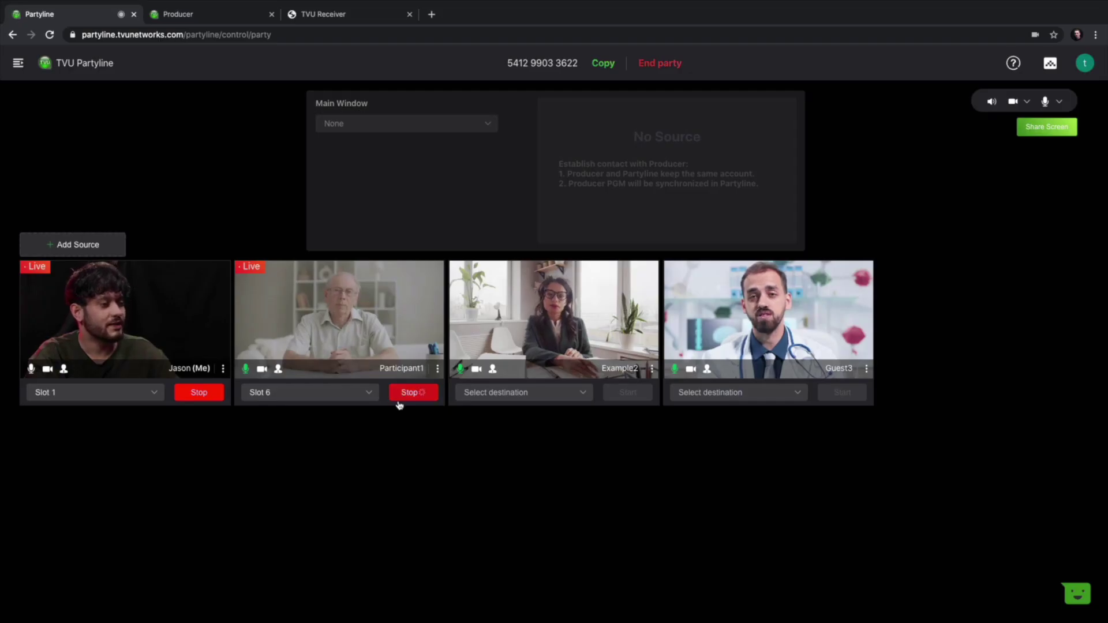
Step: Switch Participant1's stopped feed to the receiver TVU_EU_R5DBD1, start it live and check it in TVU Receiver
{"action": "left_click", "coordinate": [334, 394]}
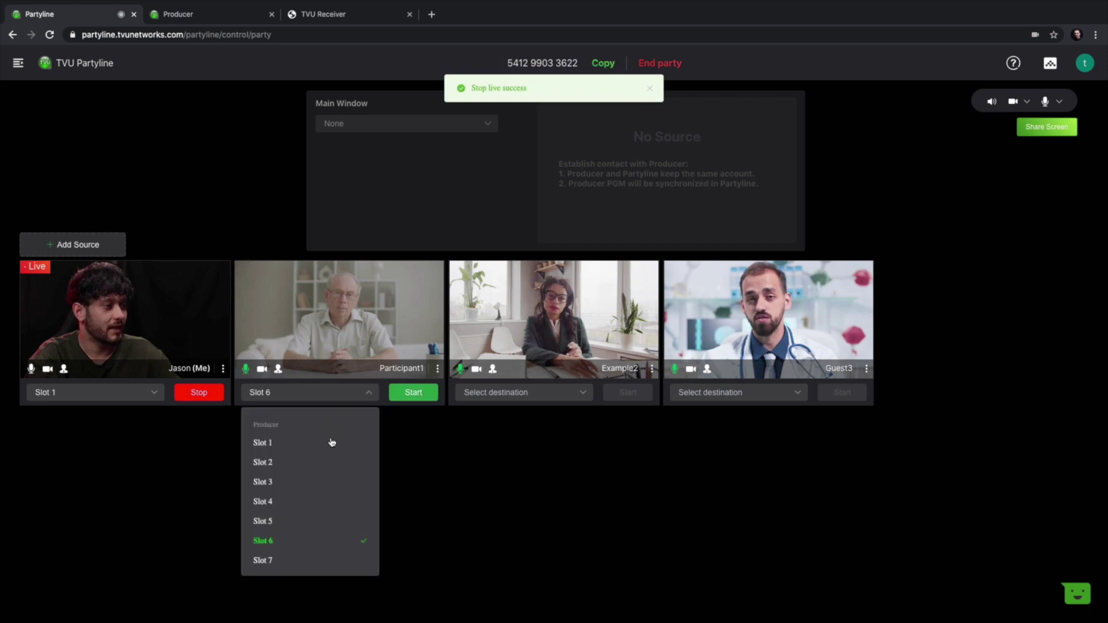
{"action": "scroll", "coordinate": [329, 476], "scroll_direction": "down", "scroll_amount": 3}
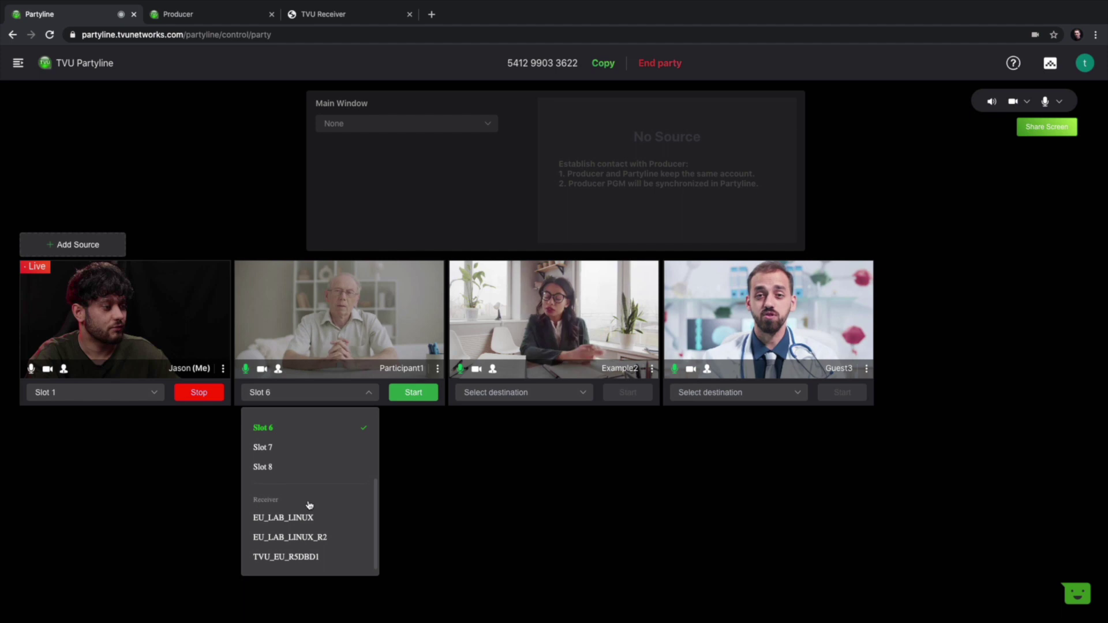
{"action": "left_click", "coordinate": [282, 557]}
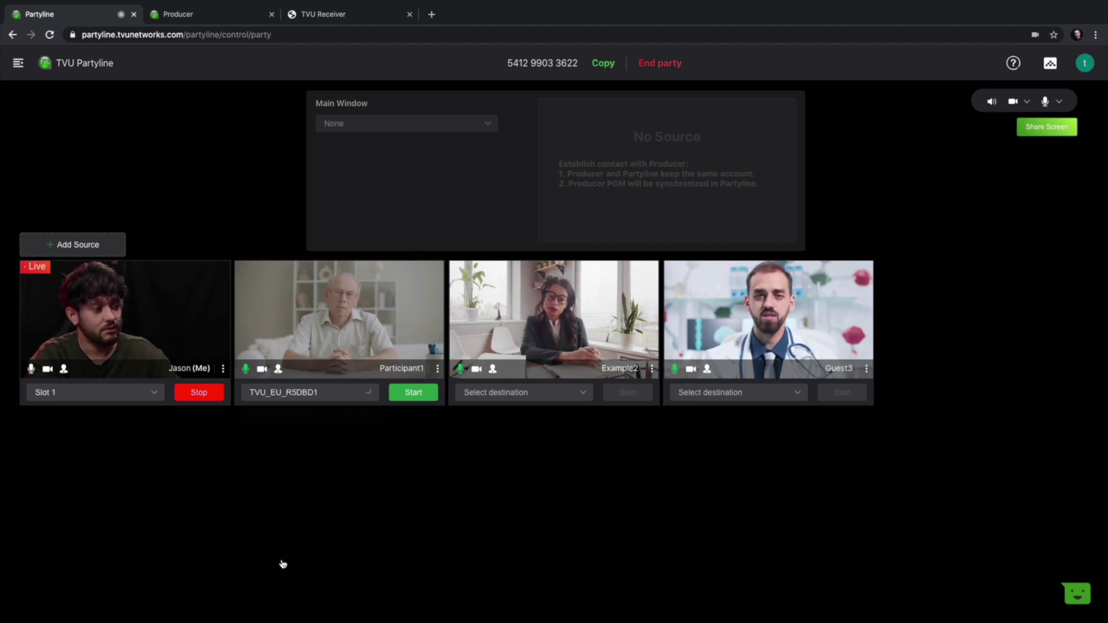
{"action": "left_click", "coordinate": [406, 398]}
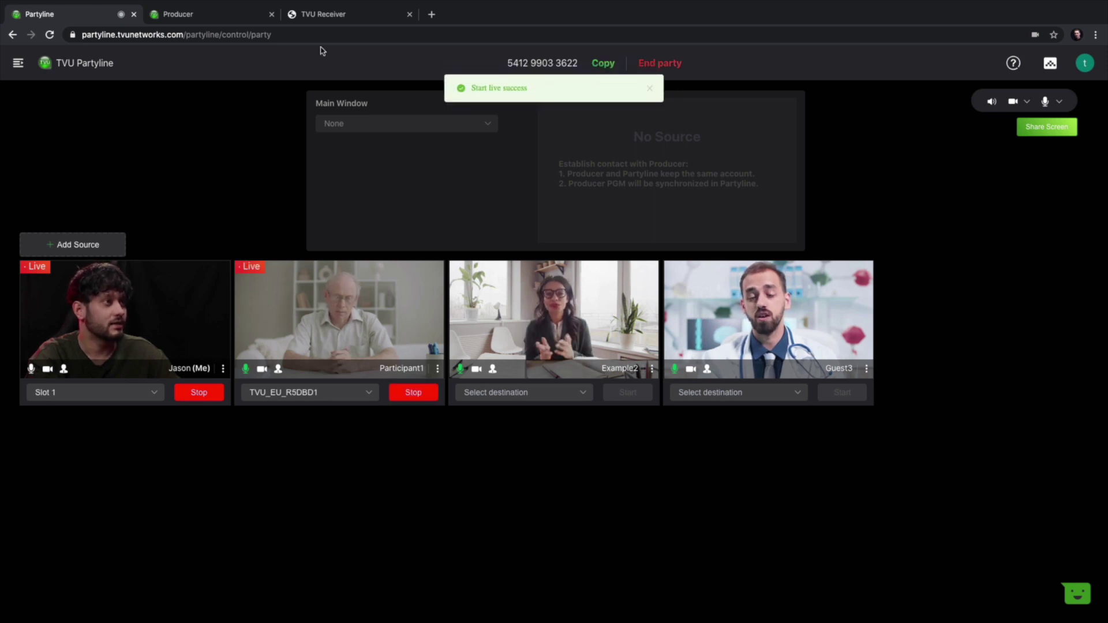
{"action": "left_click", "coordinate": [330, 23]}
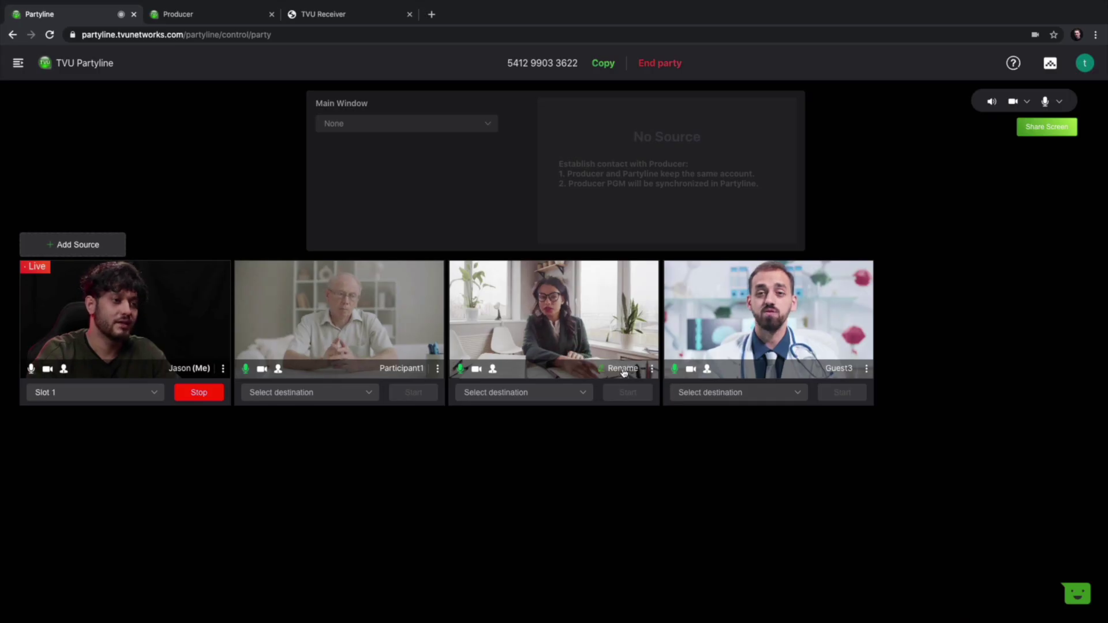
Step: Rename the participant Example2 with the guest's name
{"action": "left_click", "coordinate": [623, 373]}
{"action": "type", "text": "LisaL"}
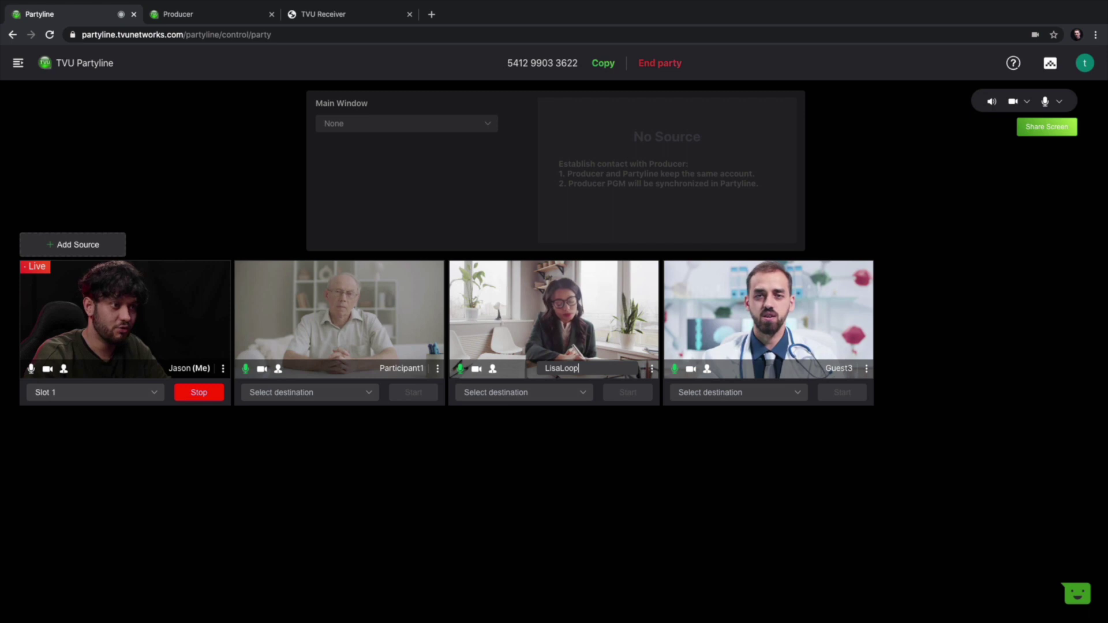
{"action": "type", "text": "oop"}
{"action": "key", "text": "Return"}
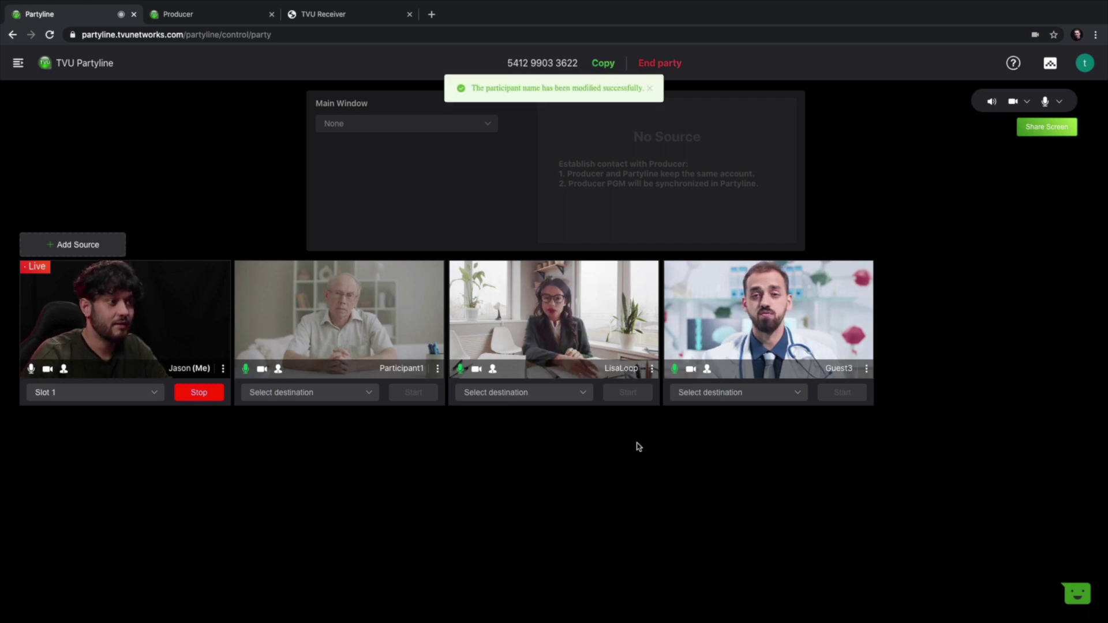
Step: Remove Participant1 from the party and send the renamed participant's feed live to Producer Slot 2
{"action": "left_click", "coordinate": [438, 371]}
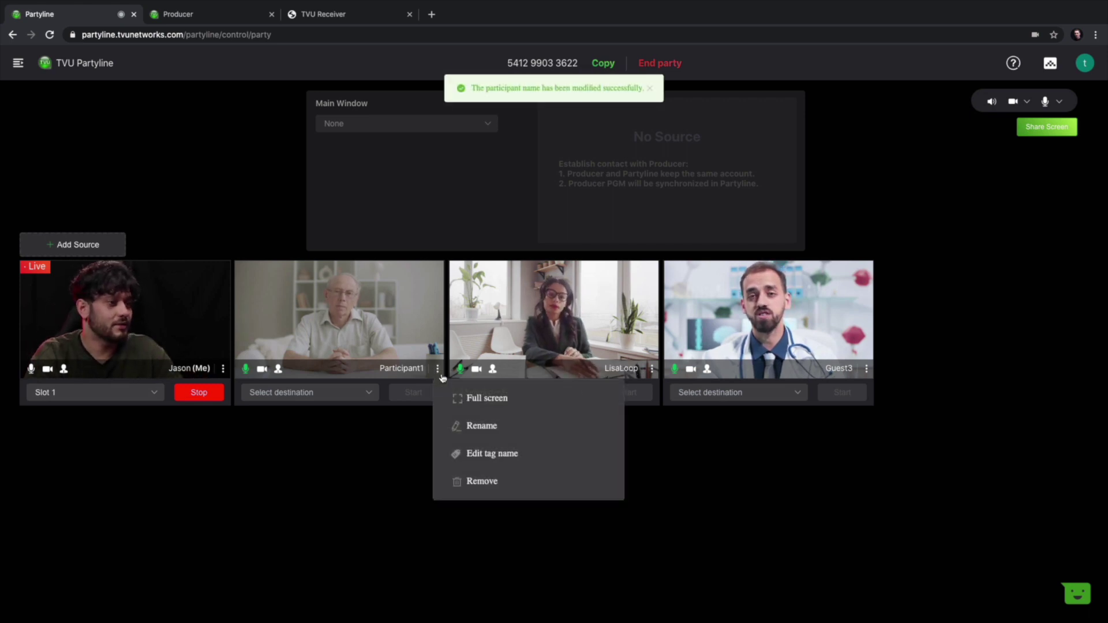
{"action": "left_click", "coordinate": [479, 482]}
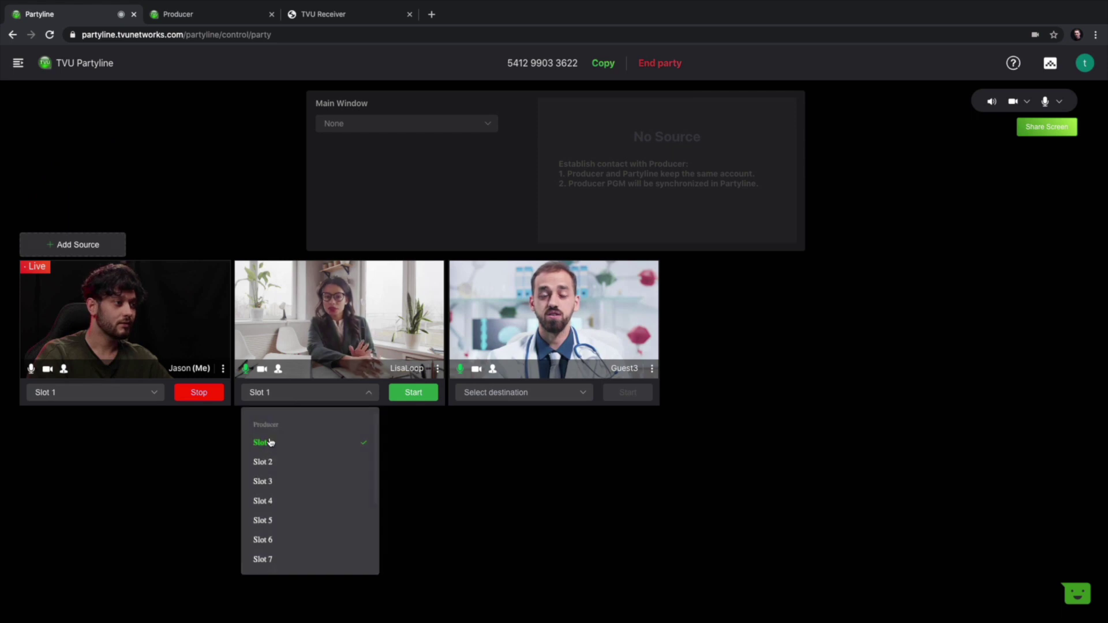
{"action": "left_click", "coordinate": [262, 461]}
{"action": "left_click", "coordinate": [413, 393]}
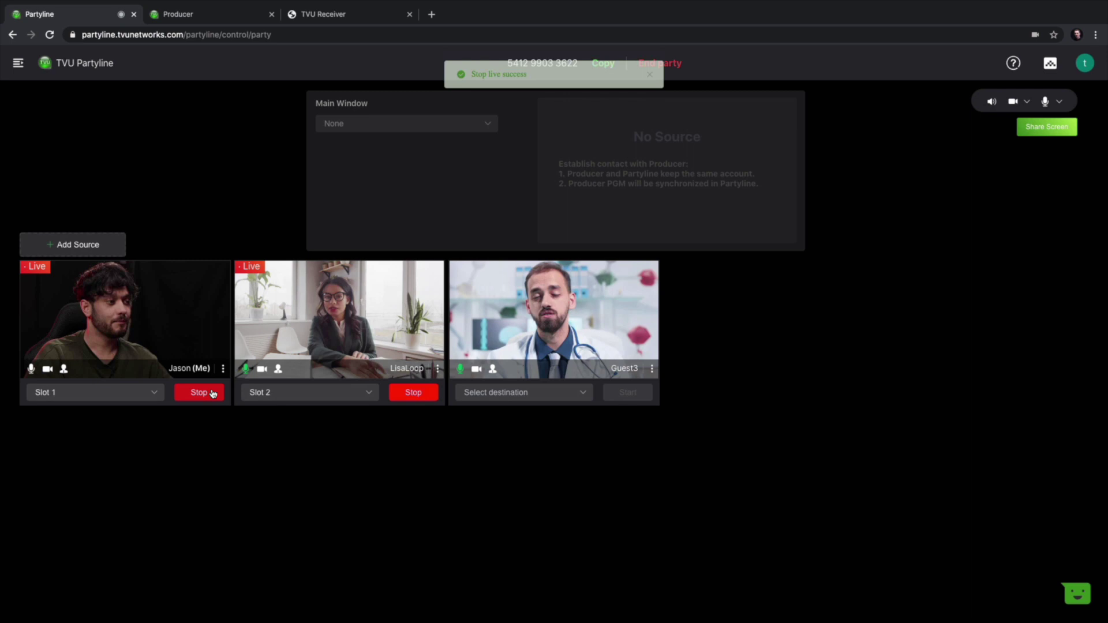
Step: Stop the host's feed, send it live to the receiver TVU_EU_R5DBD1 and check it in TVU Receiver
{"action": "left_click", "coordinate": [211, 394]}
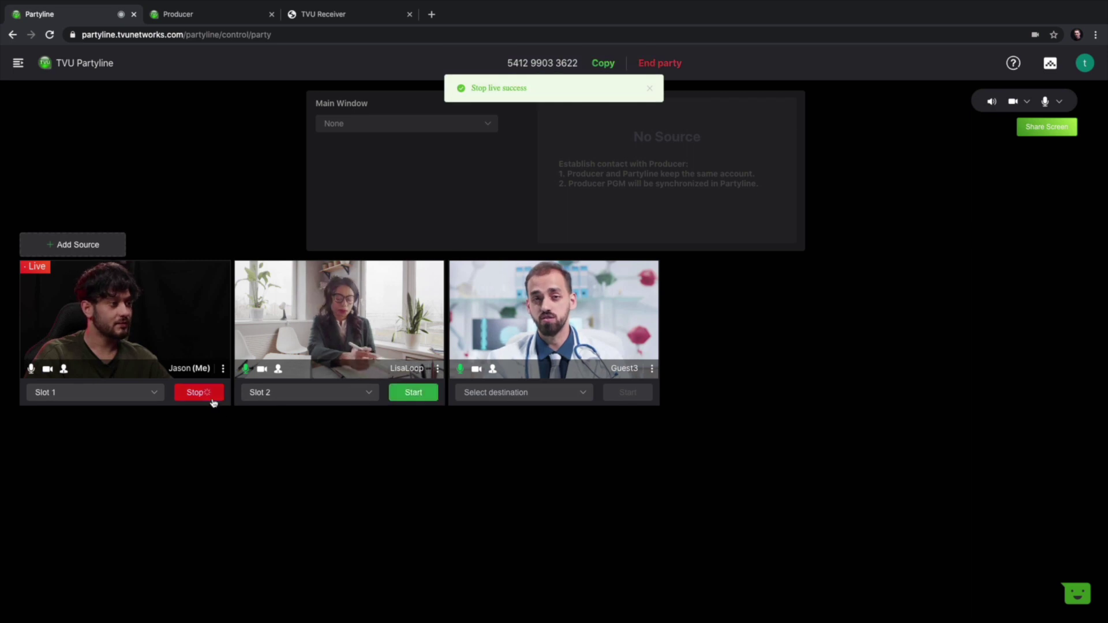
{"action": "left_click", "coordinate": [121, 394]}
{"action": "scroll", "coordinate": [106, 487], "scroll_direction": "down", "scroll_amount": 3}
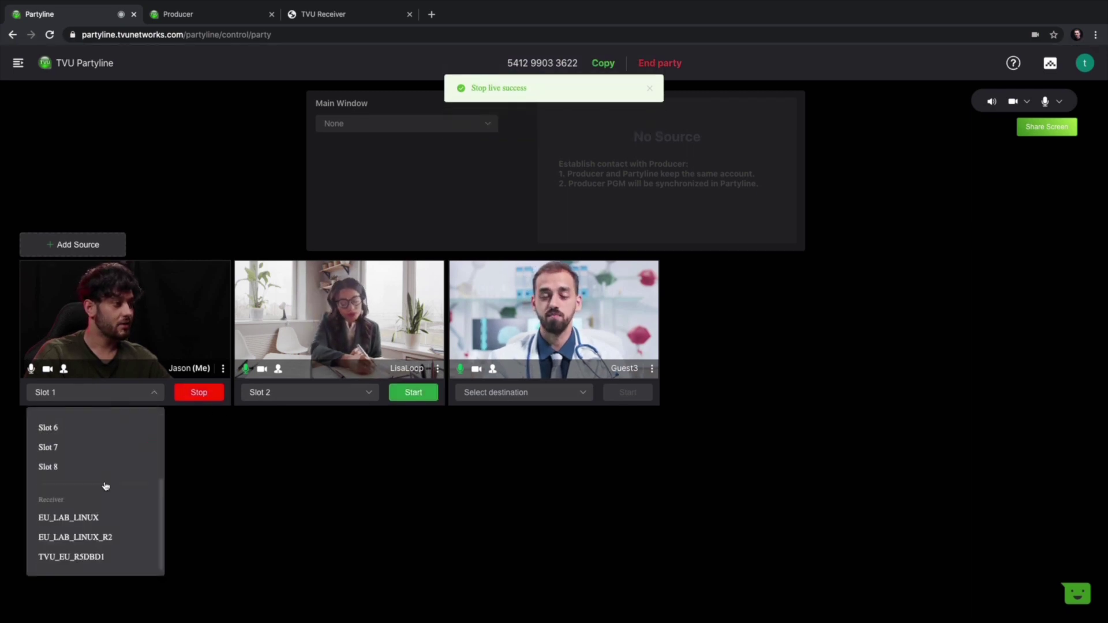
{"action": "left_click", "coordinate": [55, 558]}
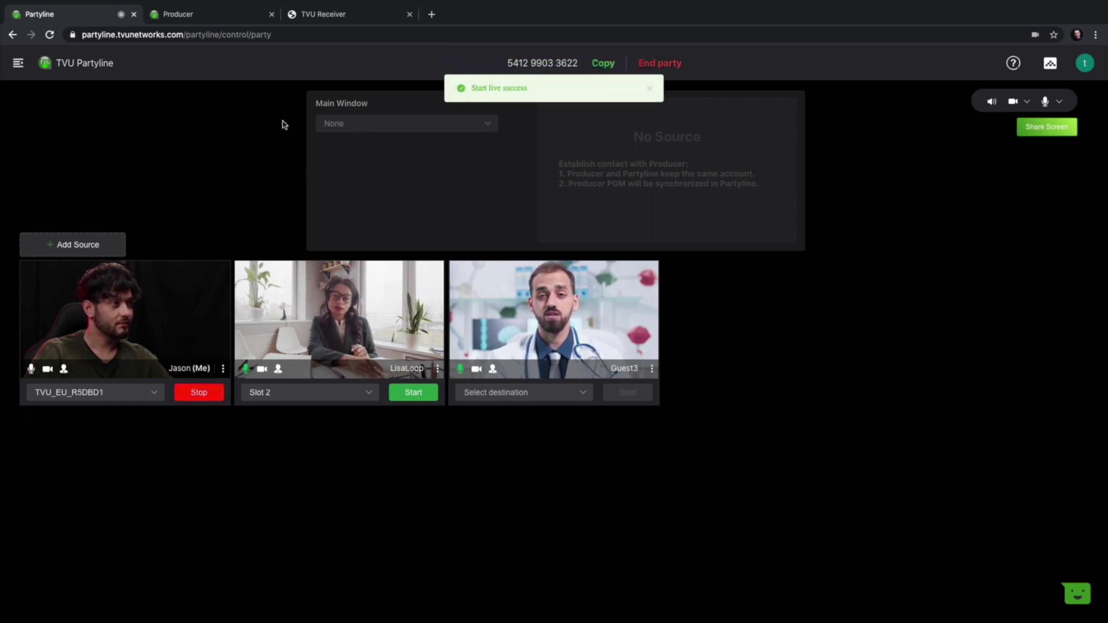
{"action": "left_click", "coordinate": [344, 22]}
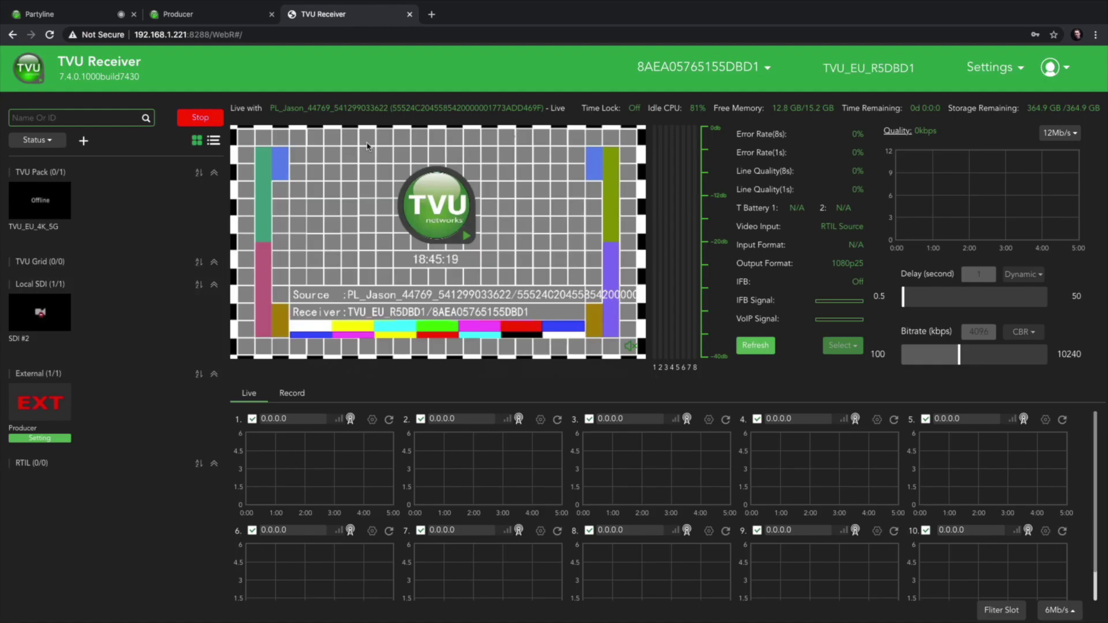
Step: Return to Partyline and send TVU_EU_R5DBD1's Live Source with Stereo audio to the Main Window as video feedback
{"action": "left_click", "coordinate": [43, 15]}
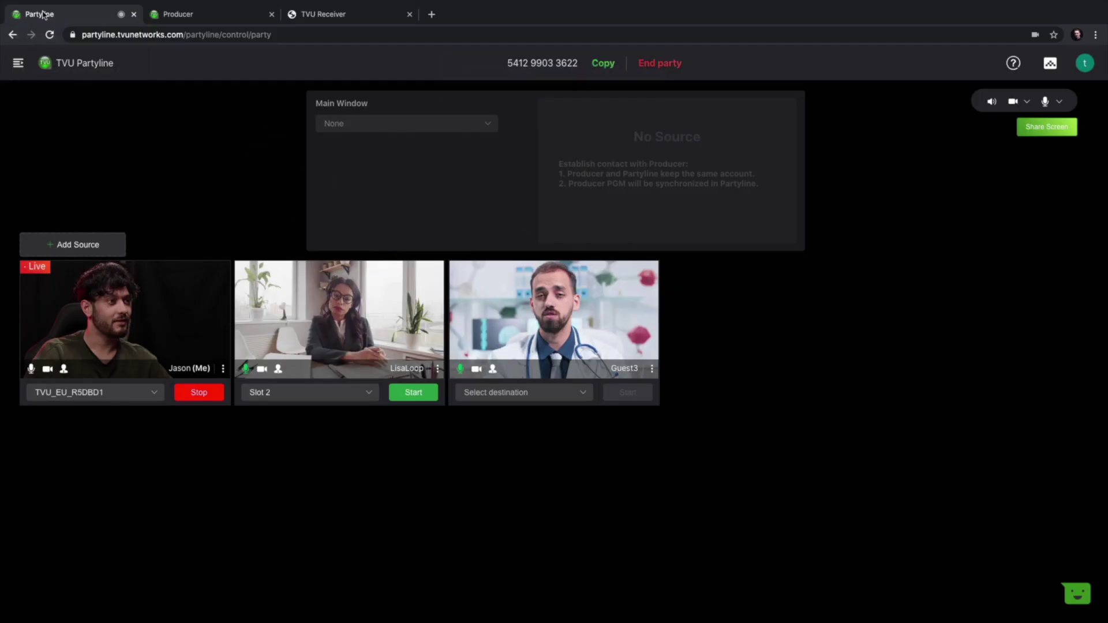
{"action": "left_click", "coordinate": [356, 131]}
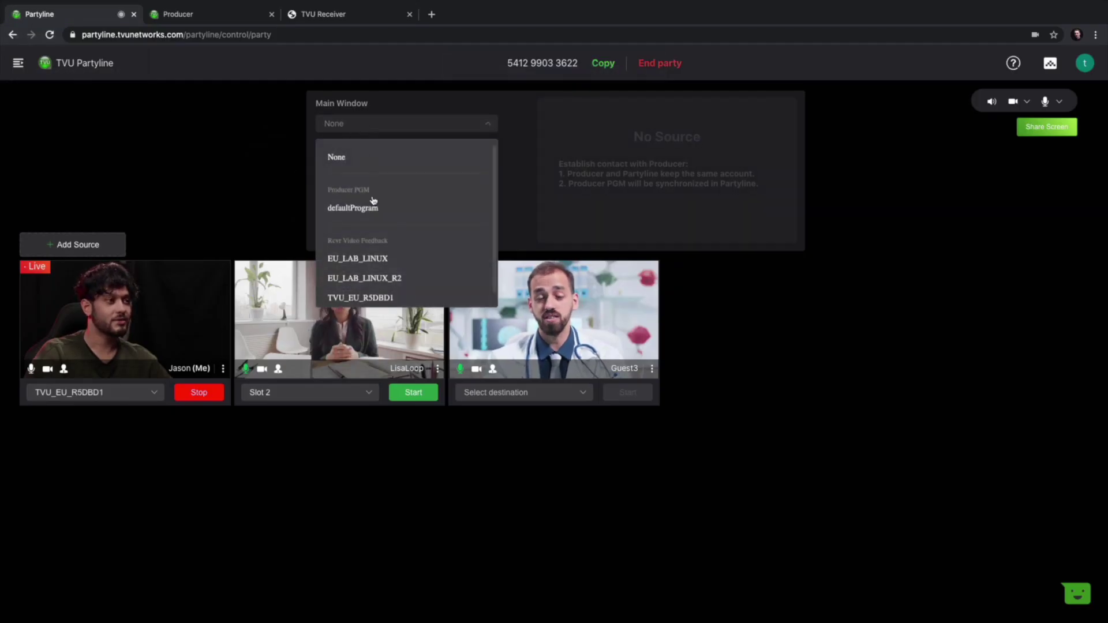
{"action": "scroll", "coordinate": [375, 218], "scroll_direction": "down", "scroll_amount": 1}
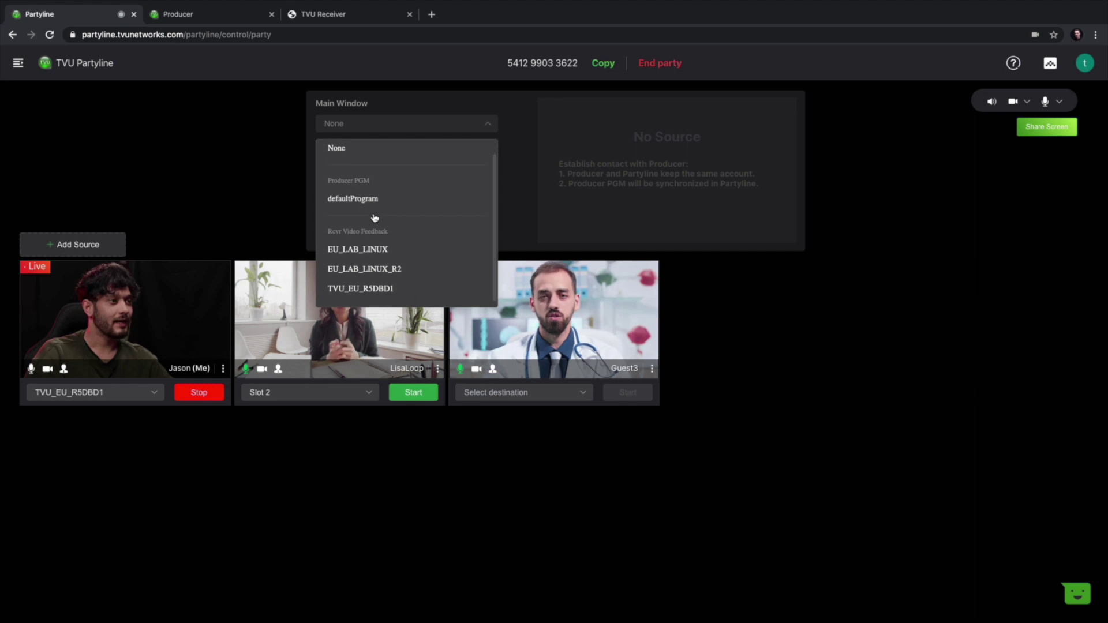
{"action": "left_click", "coordinate": [357, 289]}
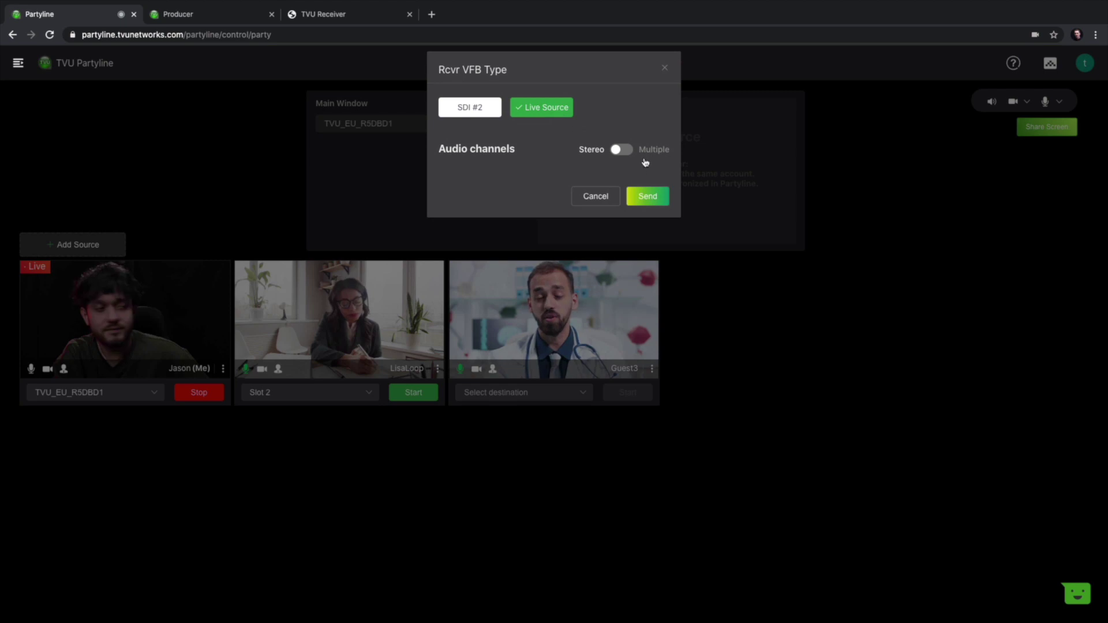
{"action": "left_click", "coordinate": [648, 197]}
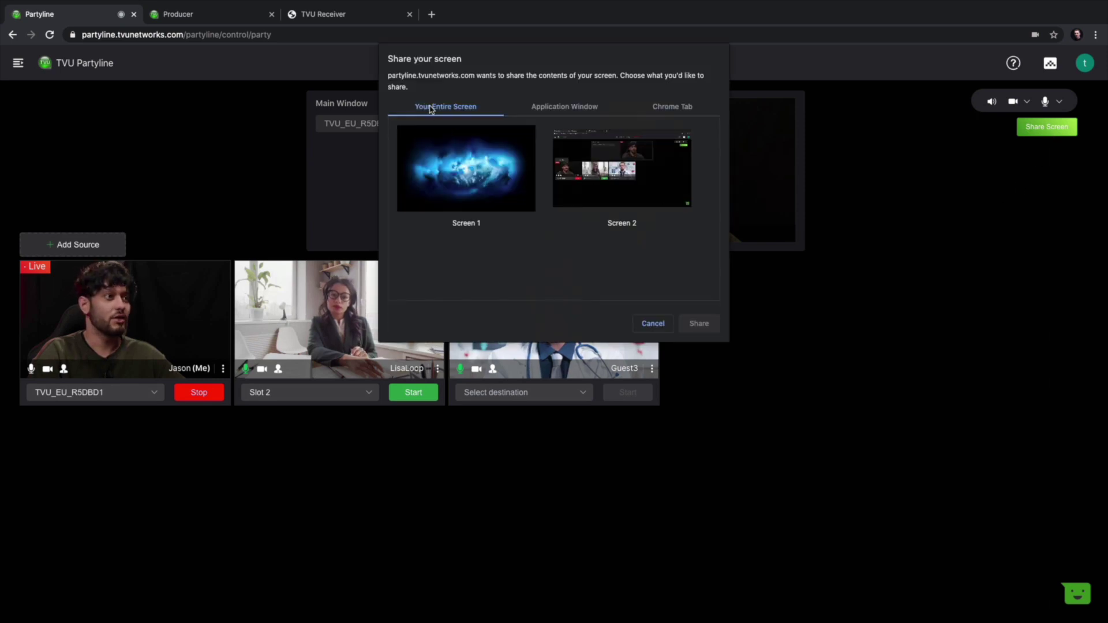
Step: Review the application windows and Chrome tabs available for screen sharing, and dismiss the dialog without sharing
{"action": "left_click", "coordinate": [552, 110]}
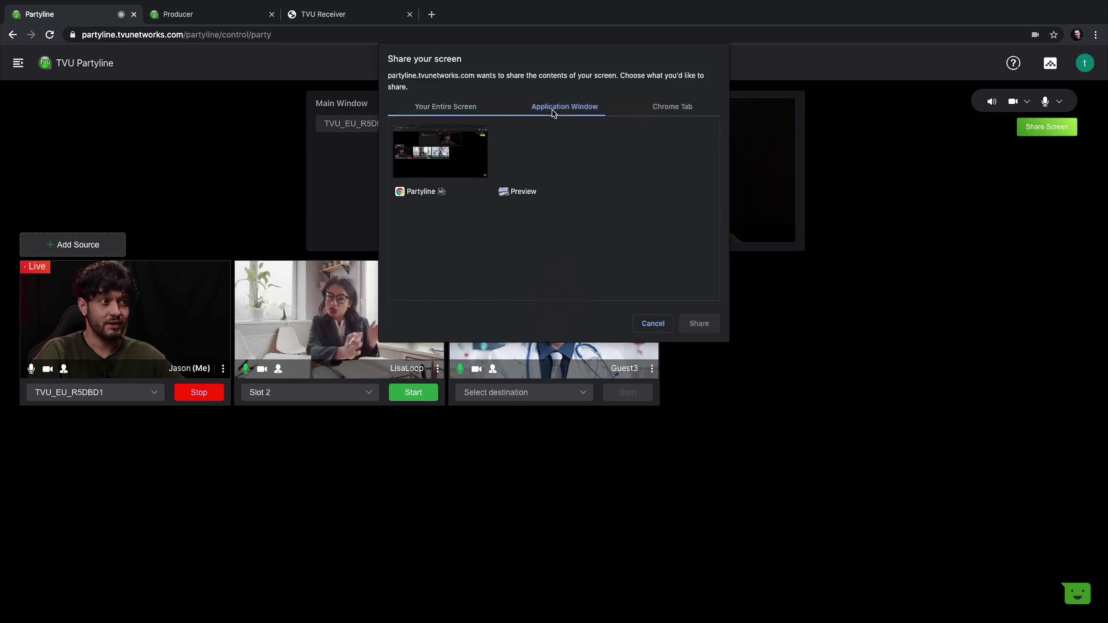
{"action": "left_click", "coordinate": [659, 112]}
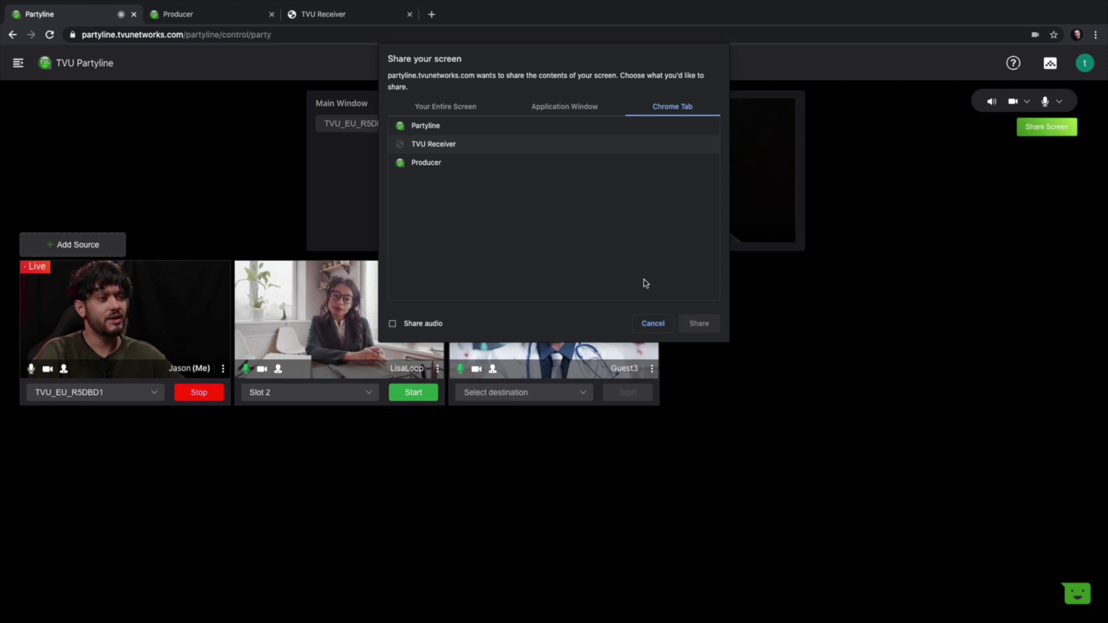
{"action": "left_click", "coordinate": [653, 324]}
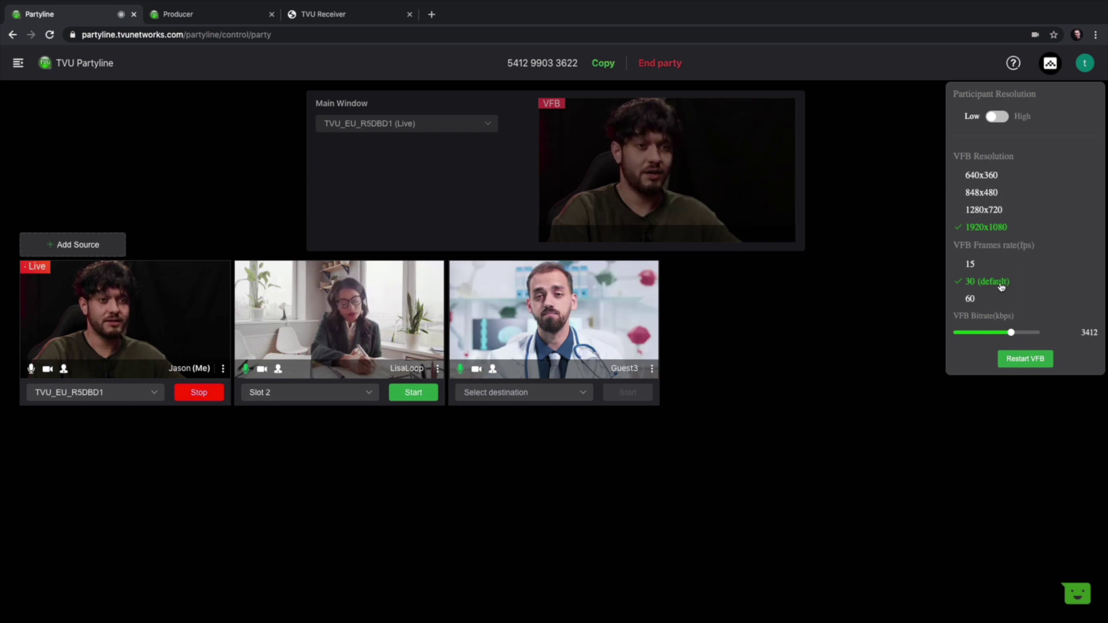
Step: Increase the VFB bitrate in the party's video feedback settings
{"action": "left_click", "coordinate": [1022, 333]}
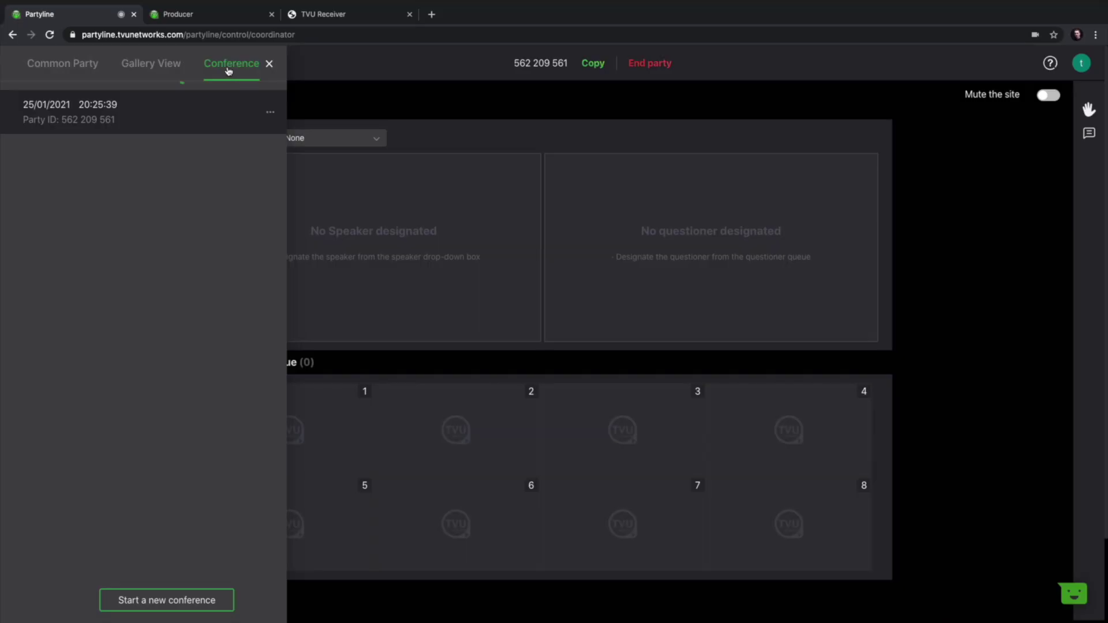
Step: Close the party list and examine the conference page's speaker and questioner queue sections
{"action": "left_click", "coordinate": [429, 98]}
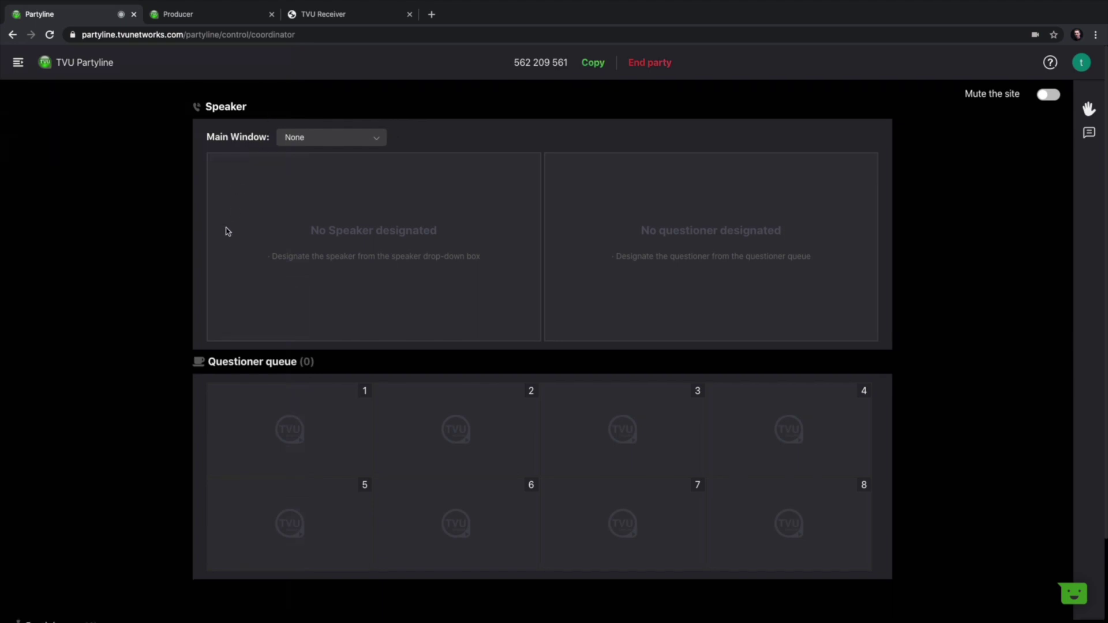
{"action": "scroll", "coordinate": [240, 333], "scroll_direction": "down", "scroll_amount": 2}
{"action": "scroll", "coordinate": [279, 318], "scroll_direction": "down", "scroll_amount": 2}
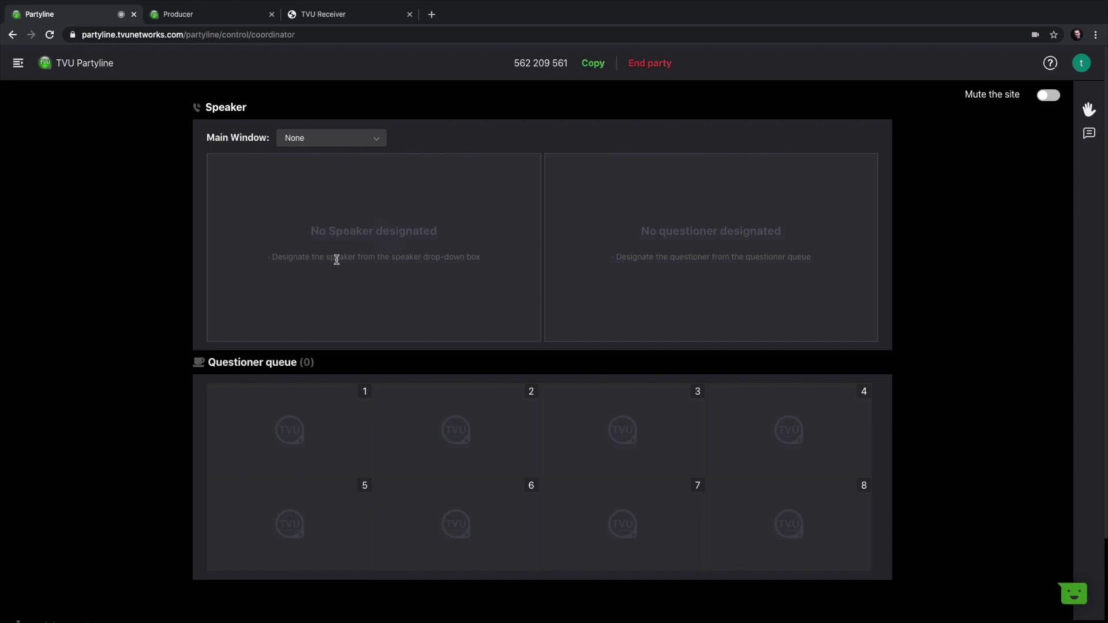
Step: Try Speaker as the conference's Main Window source, and set it to the Producer PGM defaultProgram
{"action": "left_click", "coordinate": [298, 139]}
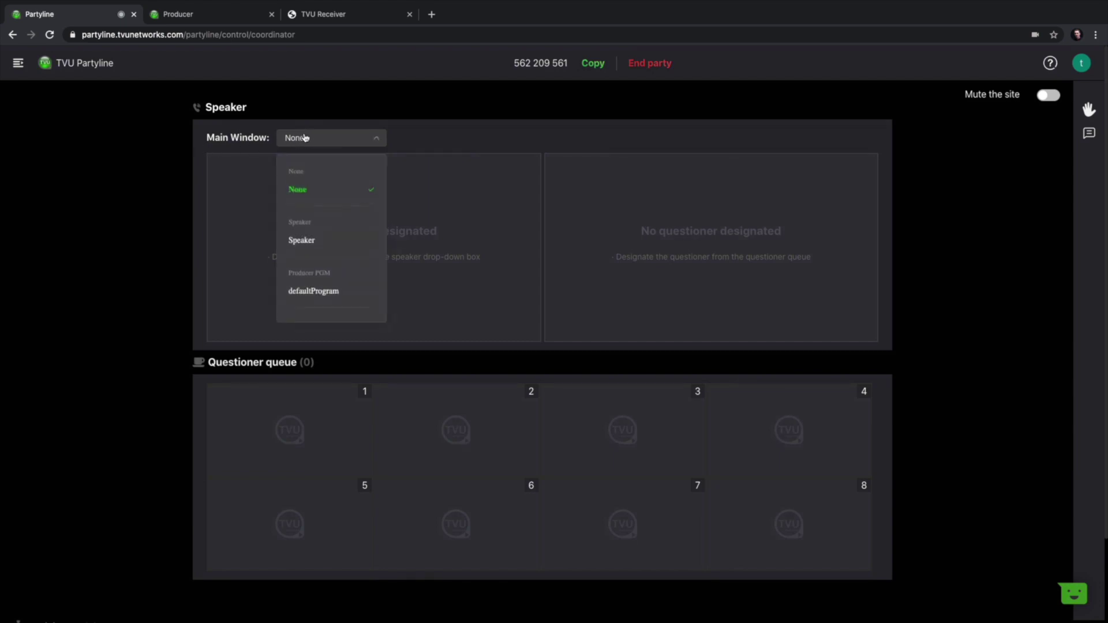
{"action": "scroll", "coordinate": [326, 205], "scroll_direction": "down", "scroll_amount": 1}
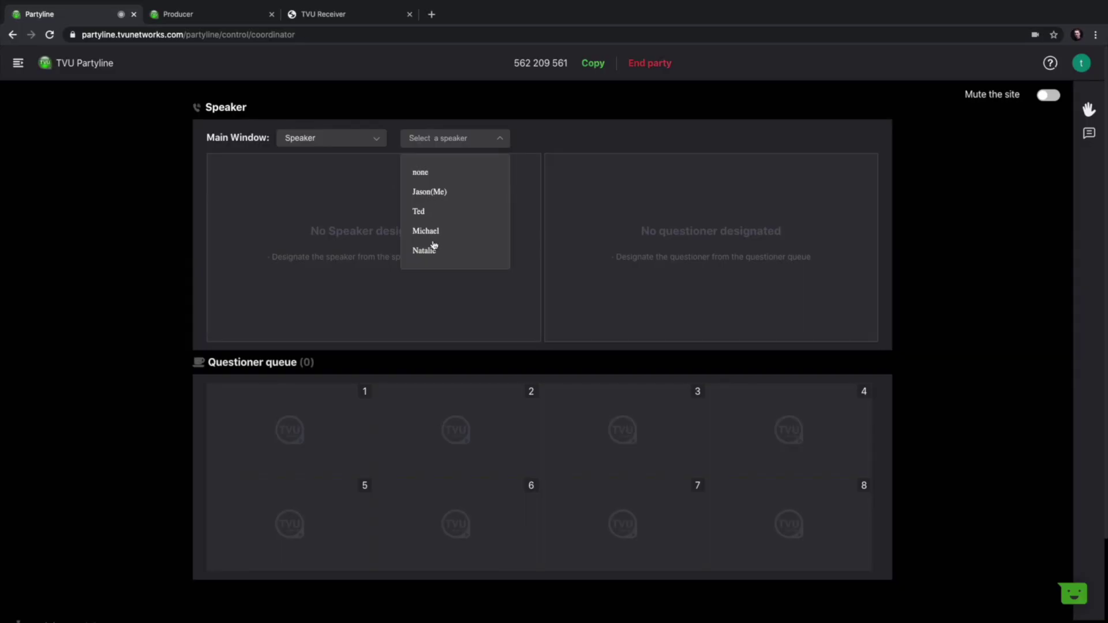
{"action": "left_click", "coordinate": [303, 139]}
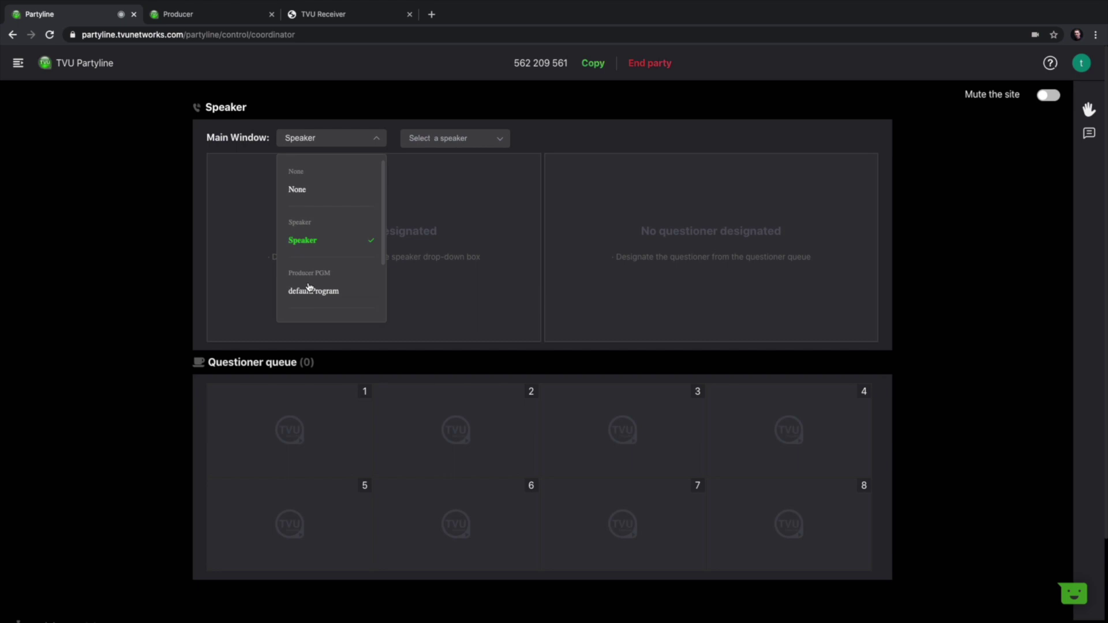
{"action": "left_click", "coordinate": [310, 292]}
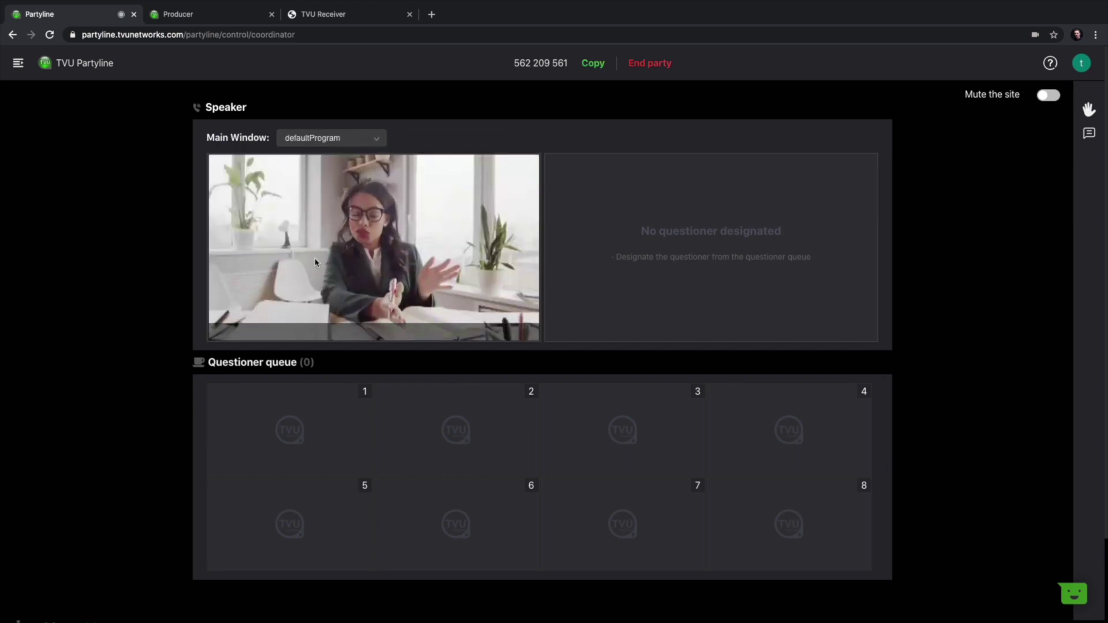
Step: Show TVU_EU_R5DBD1's SDI #2 video feedback in the Main Window and copy the party ID
{"action": "left_click", "coordinate": [326, 138]}
{"action": "scroll", "coordinate": [334, 226], "scroll_direction": "down", "scroll_amount": 2}
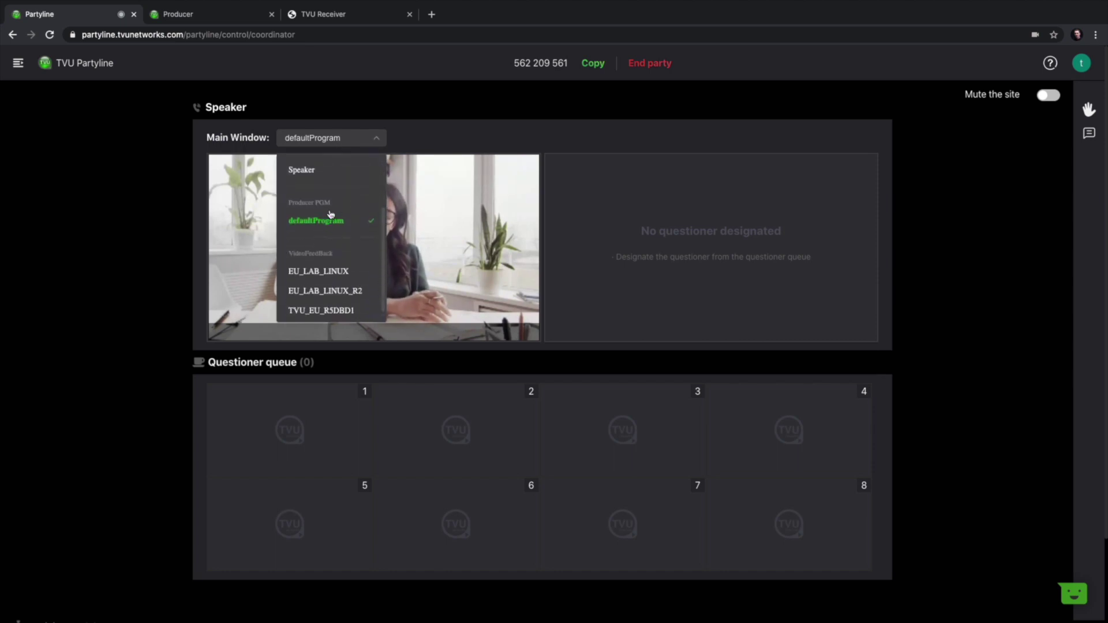
{"action": "scroll", "coordinate": [330, 214], "scroll_direction": "down", "scroll_amount": 1}
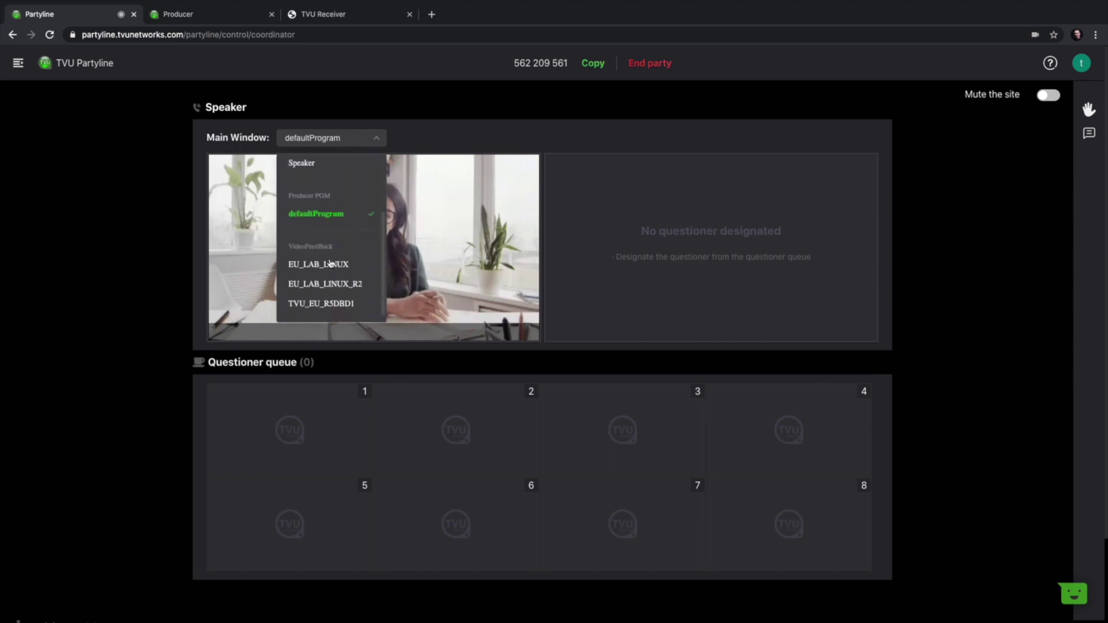
{"action": "left_click", "coordinate": [316, 305]}
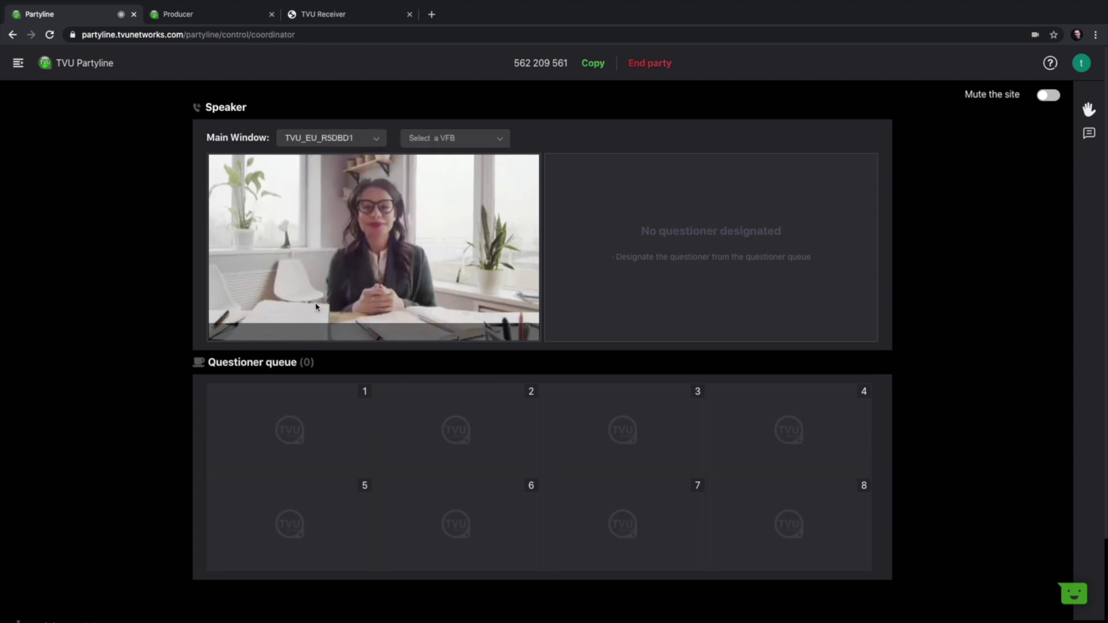
{"action": "left_click", "coordinate": [436, 139]}
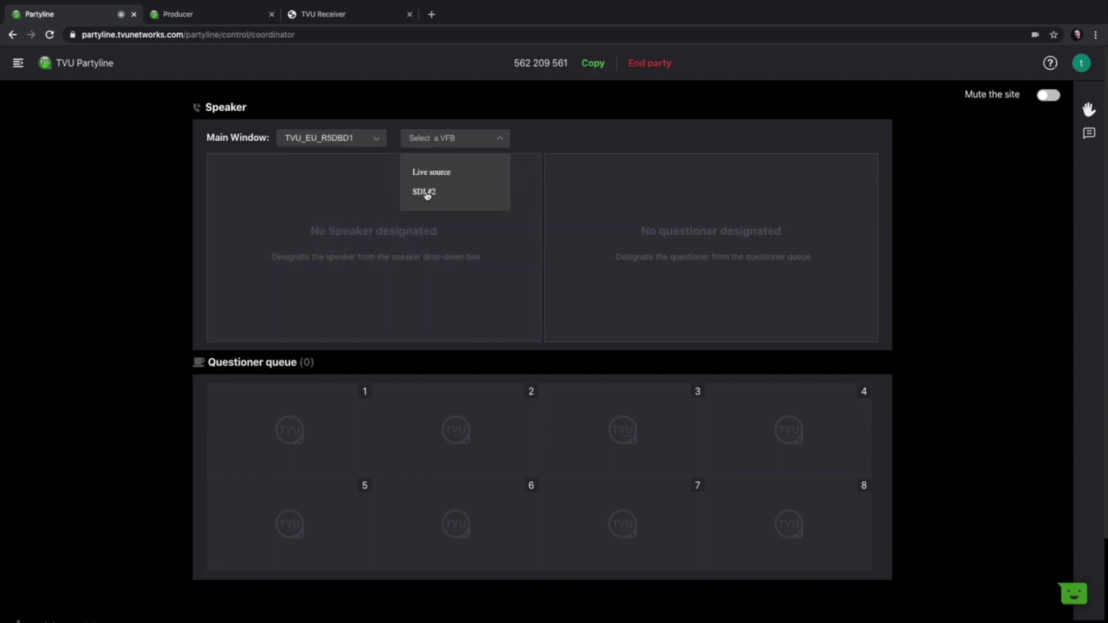
{"action": "left_click", "coordinate": [426, 194]}
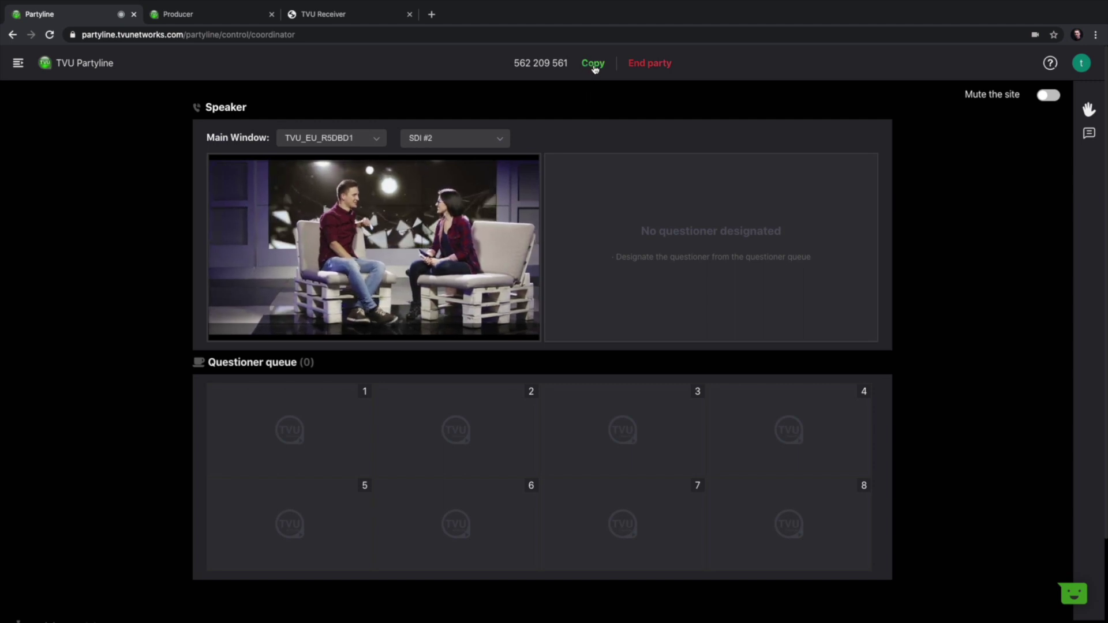
{"action": "left_click", "coordinate": [594, 68]}
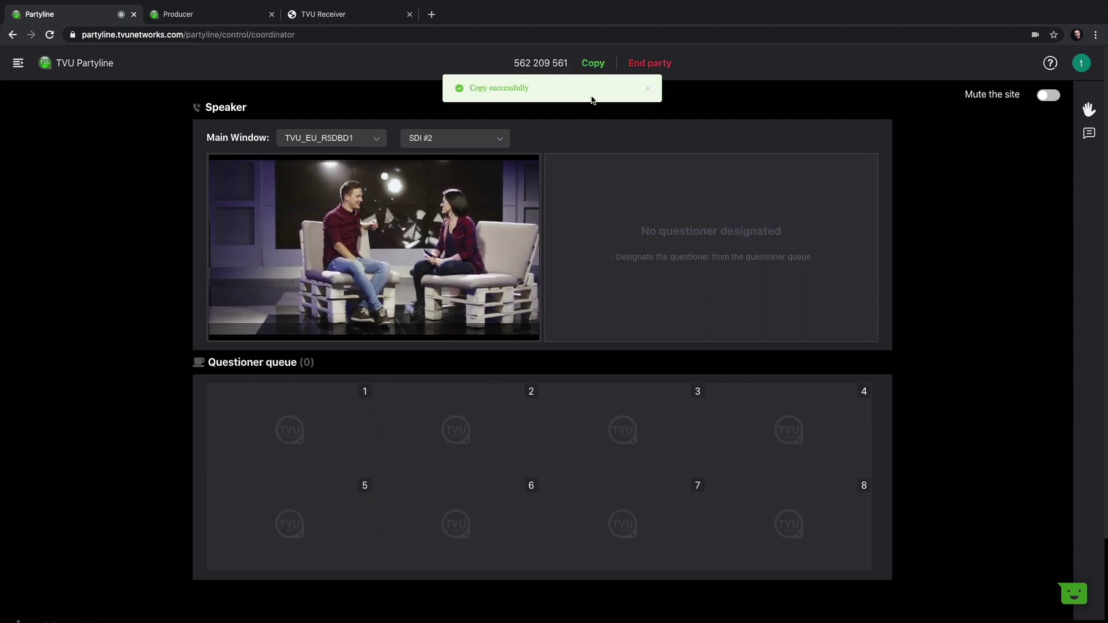
Step: Add TheJump's participant from the participants list and TVU Networks' participant from the raised hand queue to the questioner queue
{"action": "scroll", "coordinate": [594, 167], "scroll_direction": "down", "scroll_amount": 3}
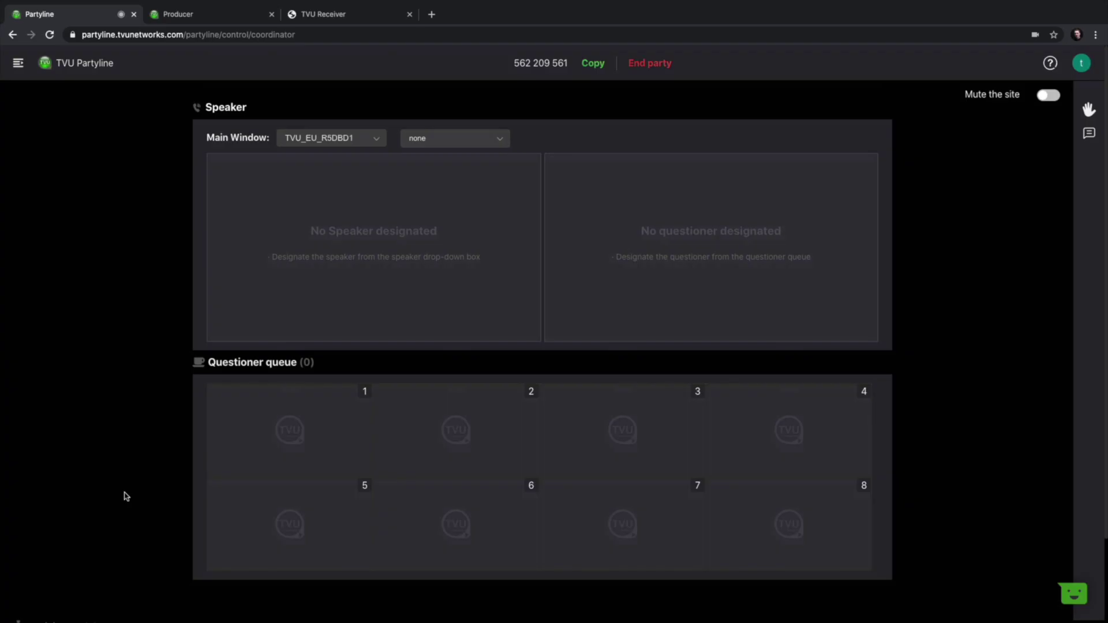
{"action": "scroll", "coordinate": [124, 495], "scroll_direction": "down", "scroll_amount": 3}
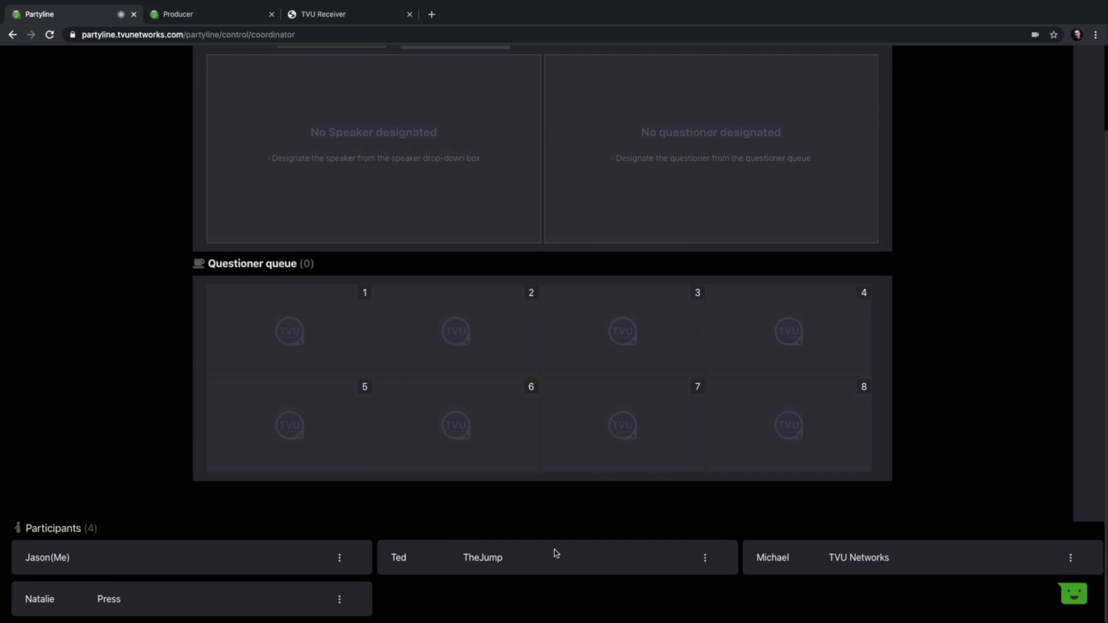
{"action": "left_click", "coordinate": [705, 558]}
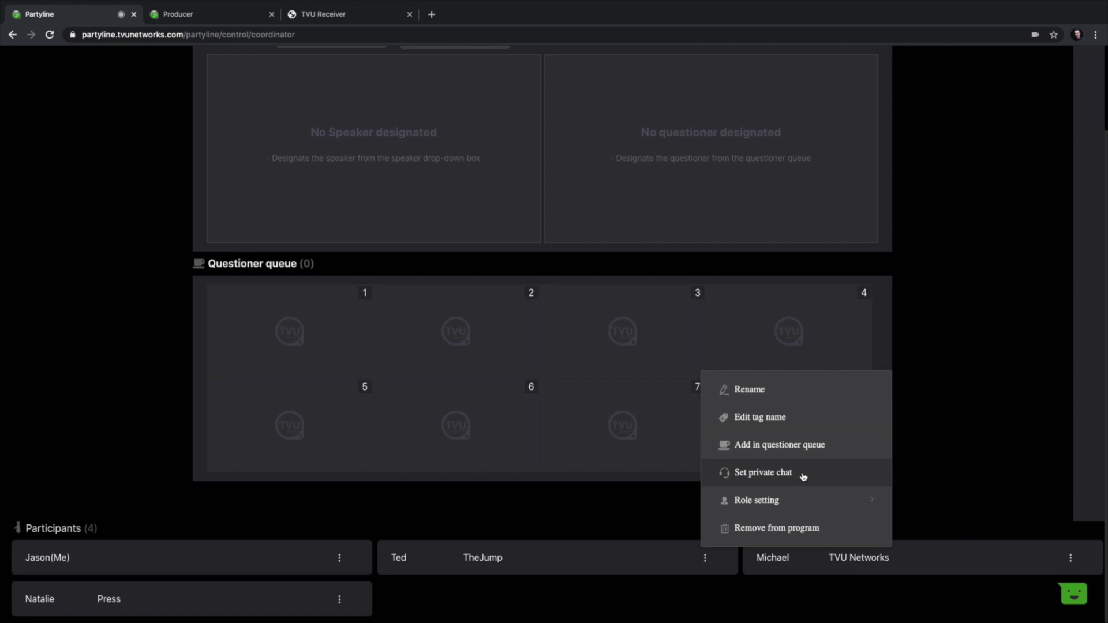
{"action": "mouse_move", "coordinate": [794, 496]}
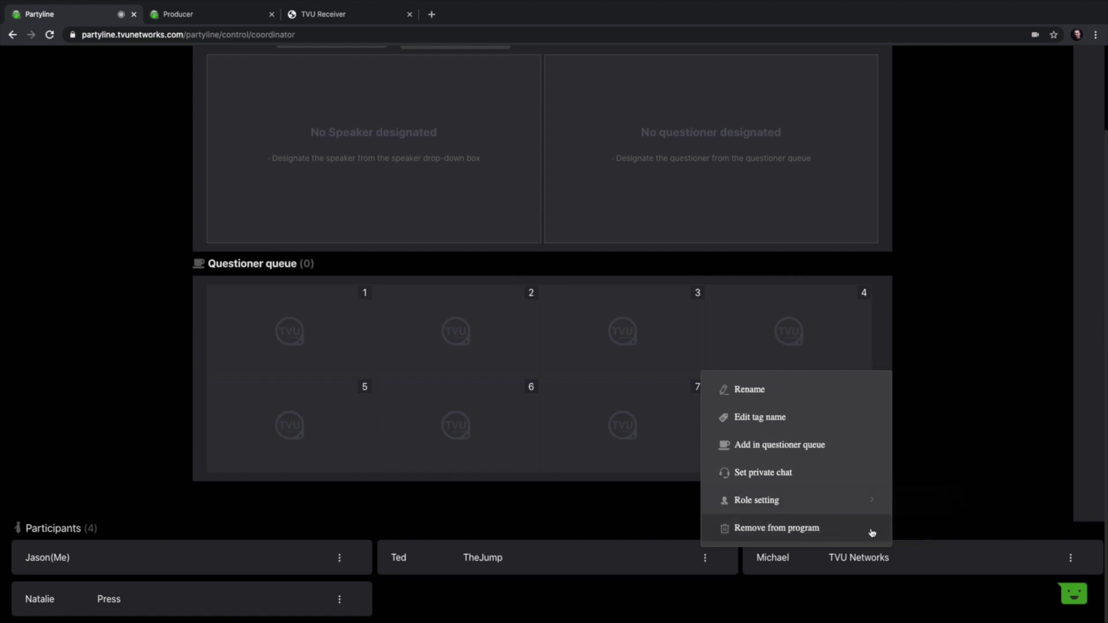
{"action": "left_click", "coordinate": [782, 451]}
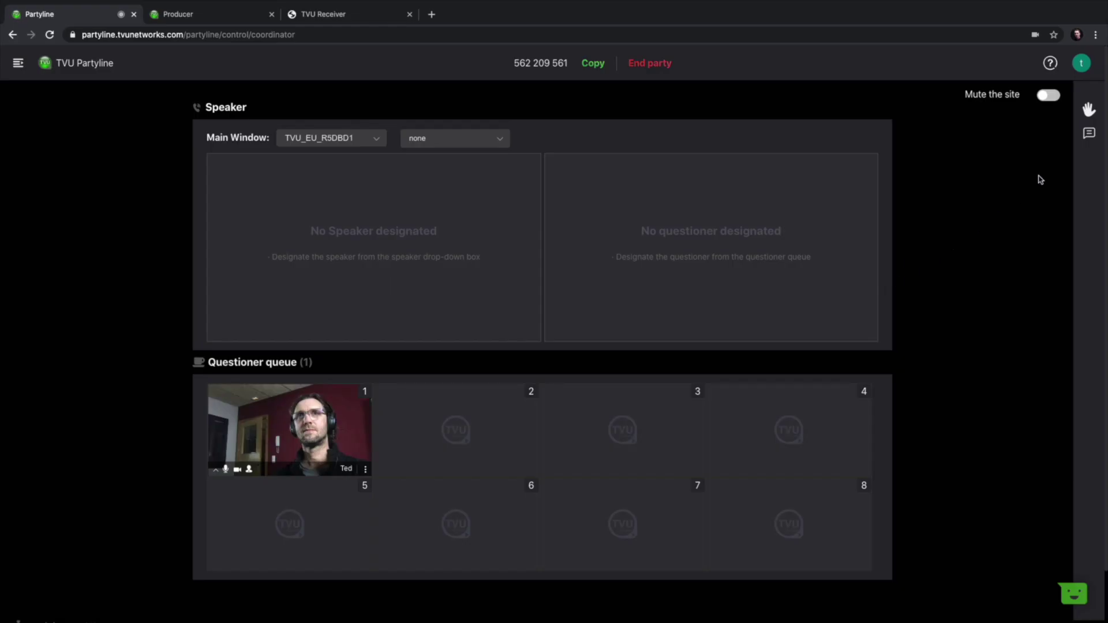
{"action": "left_click", "coordinate": [1089, 109]}
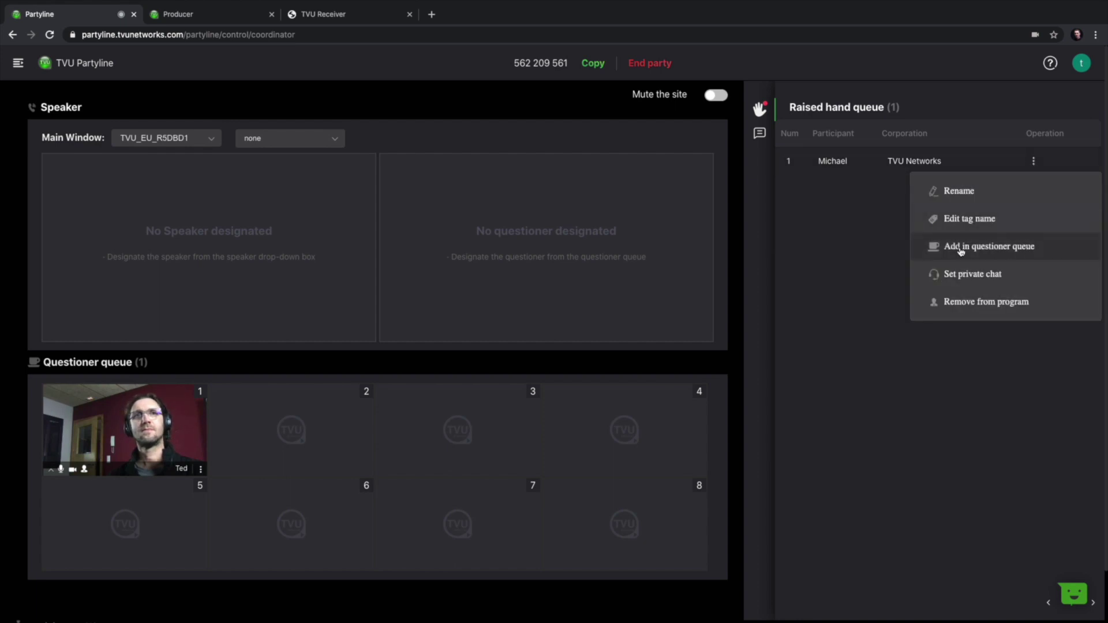
{"action": "left_click", "coordinate": [1008, 247]}
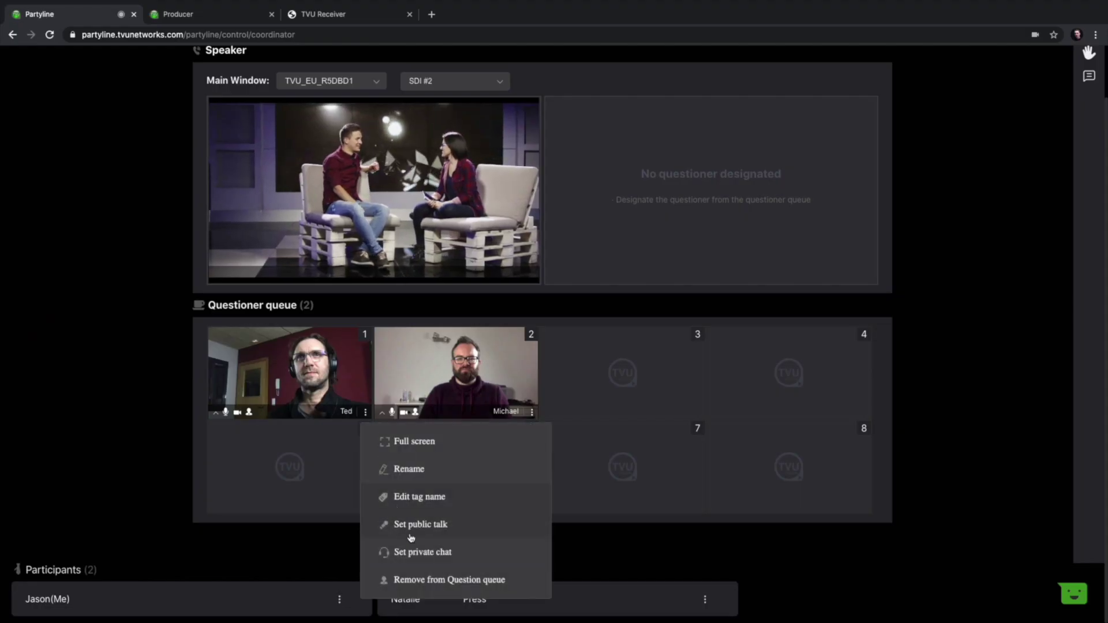
Step: Start a private chat with the first questioner in the queue and set that questioner to public talk
{"action": "left_click", "coordinate": [415, 551]}
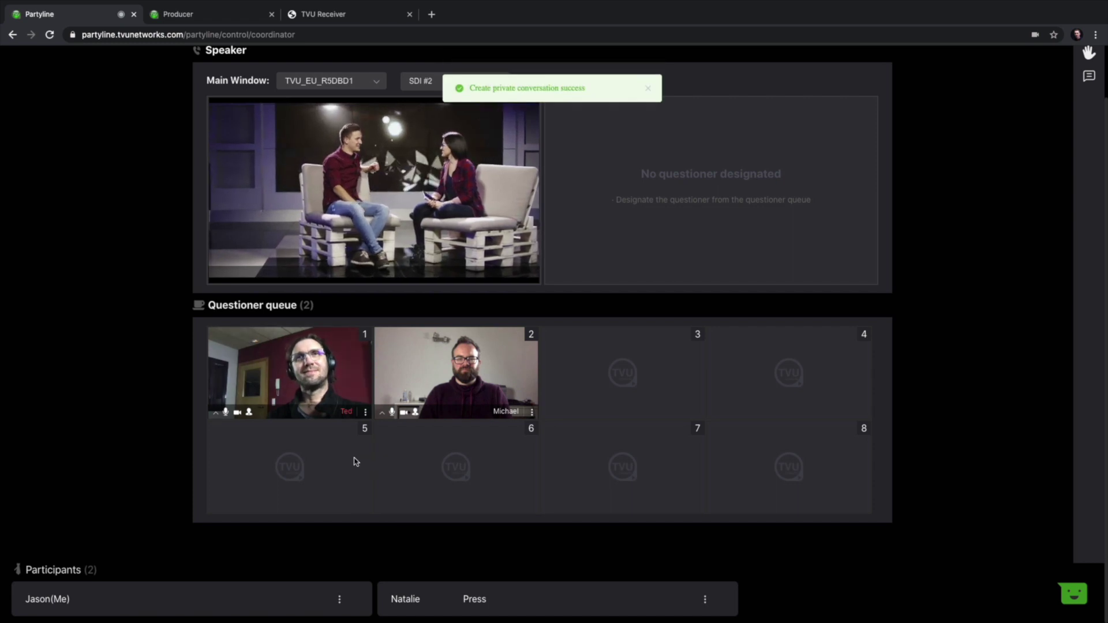
{"action": "left_click", "coordinate": [365, 412]}
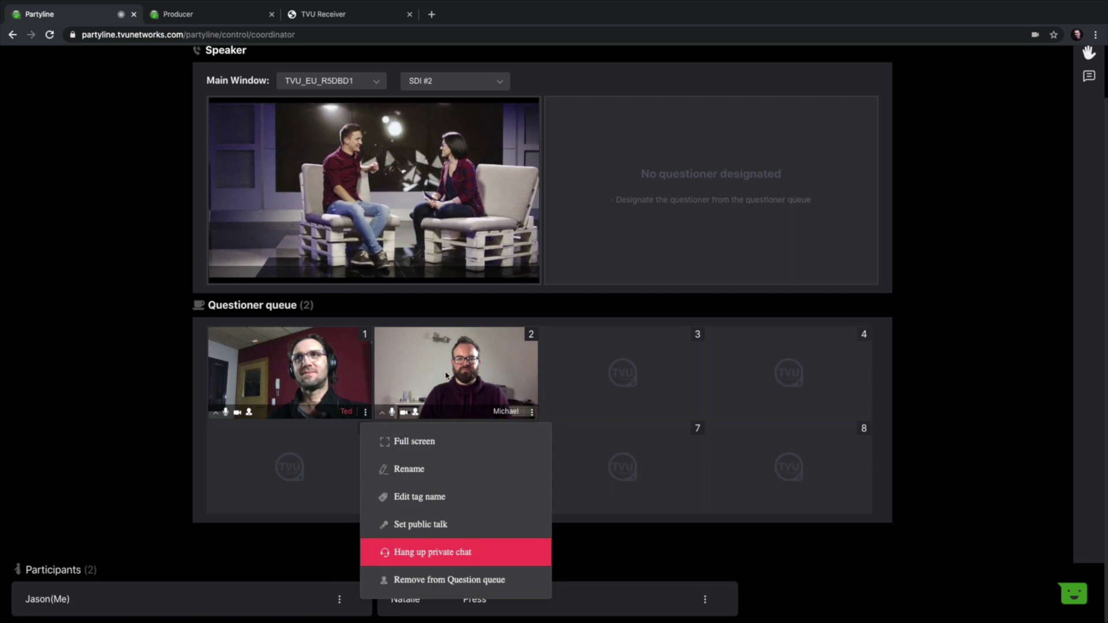
{"action": "left_click", "coordinate": [420, 525]}
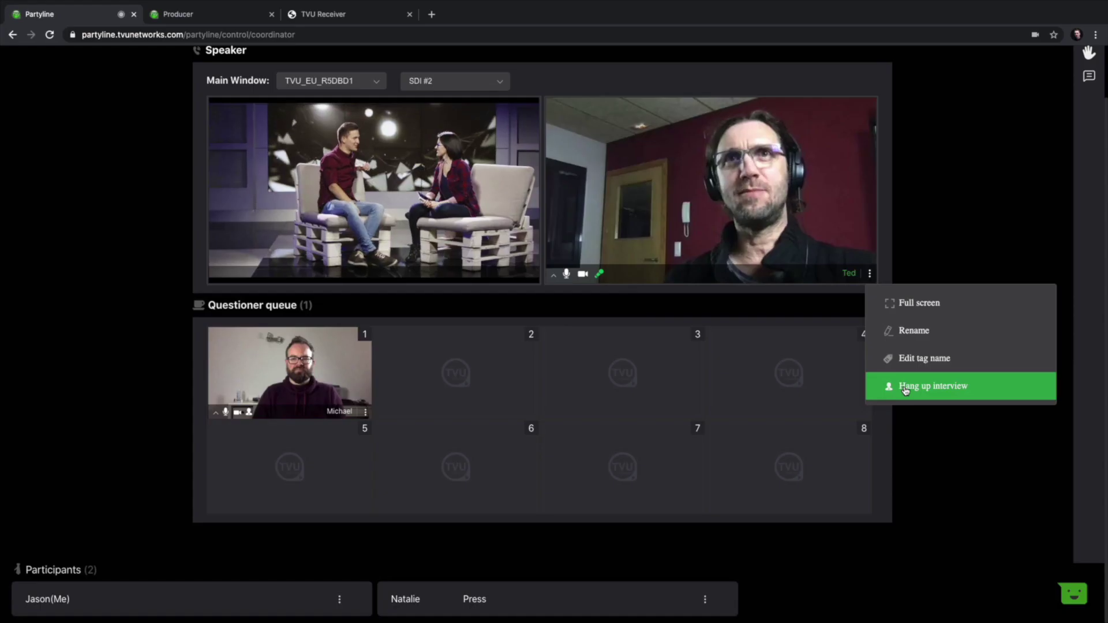
Step: Set the TVU Networks participant remaining in the questioner queue to public talk
{"action": "left_click", "coordinate": [319, 436]}
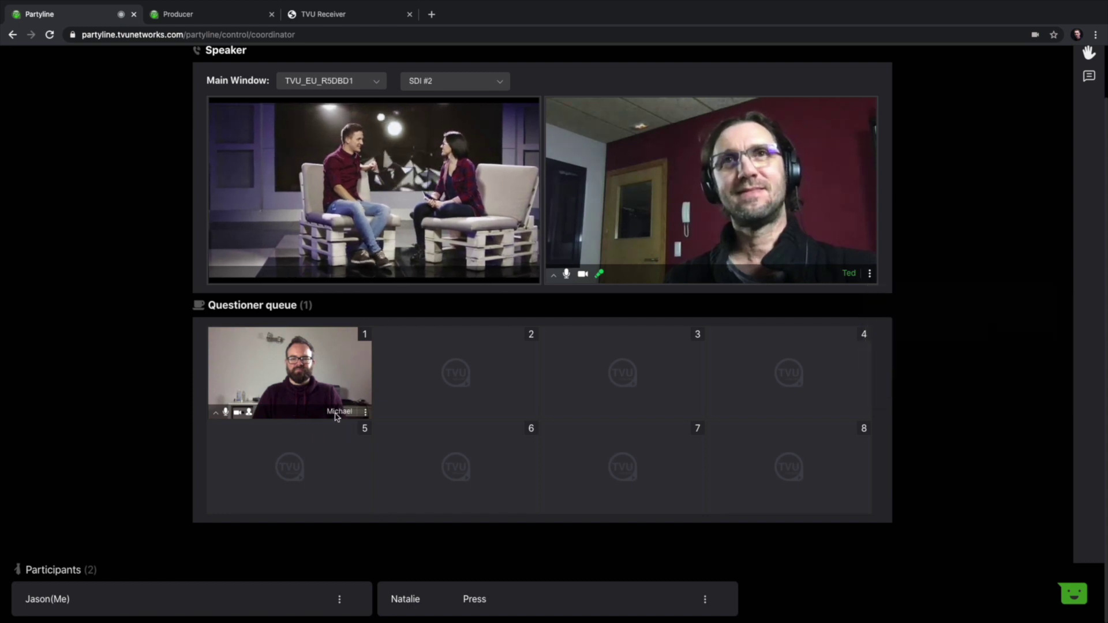
{"action": "left_click", "coordinate": [365, 412]}
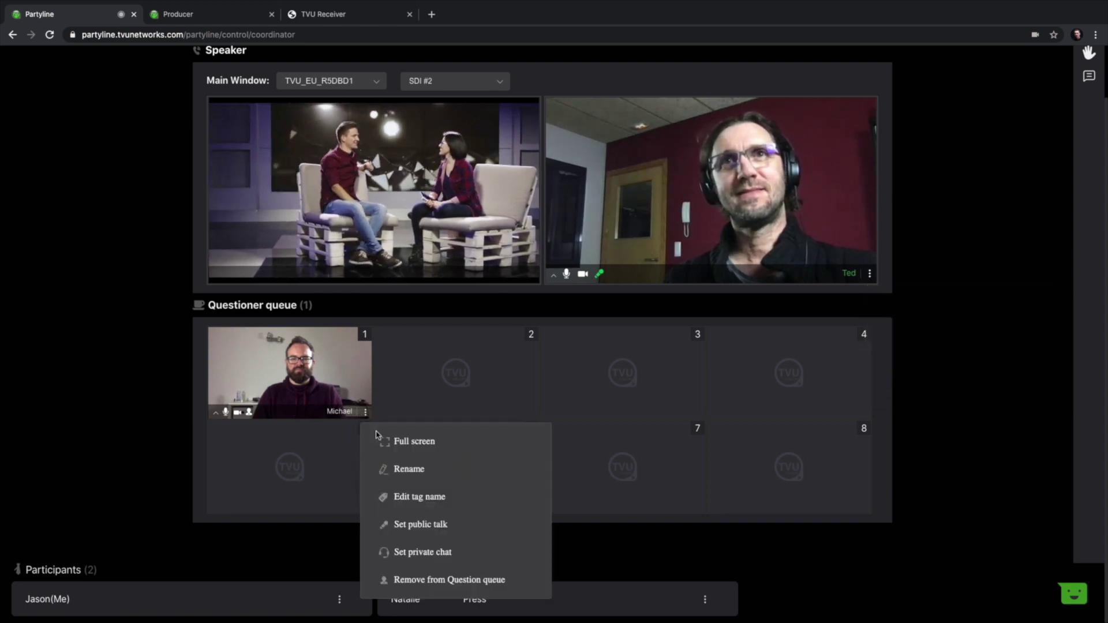
{"action": "left_click", "coordinate": [417, 529]}
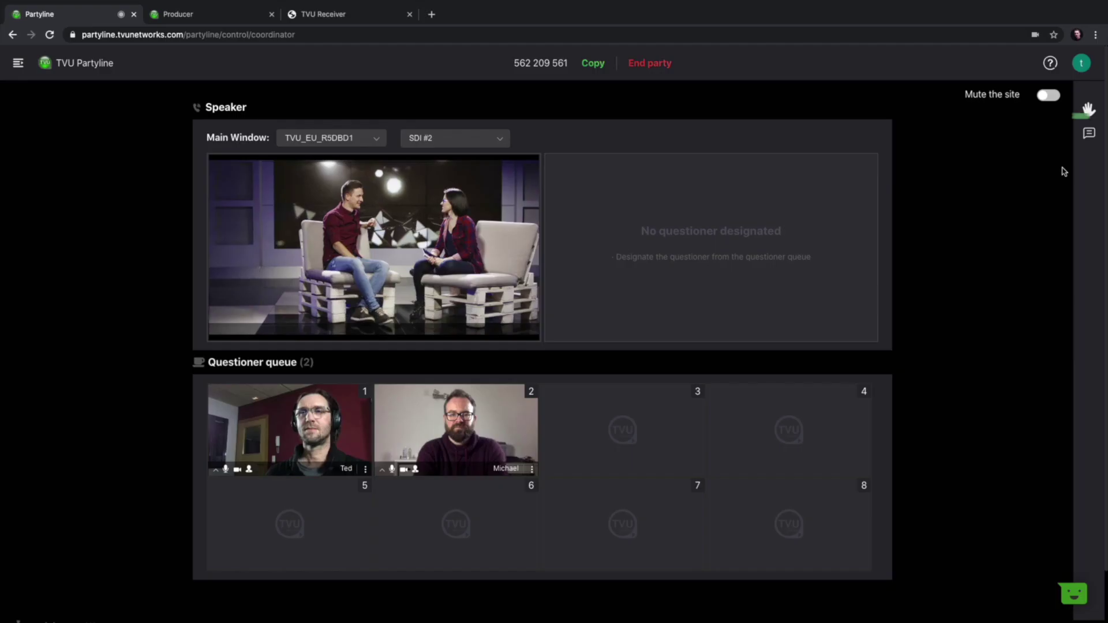
Step: Send the message "Hello EVERYONE!!" to everyone in the host's group chat
{"action": "left_click", "coordinate": [1089, 133]}
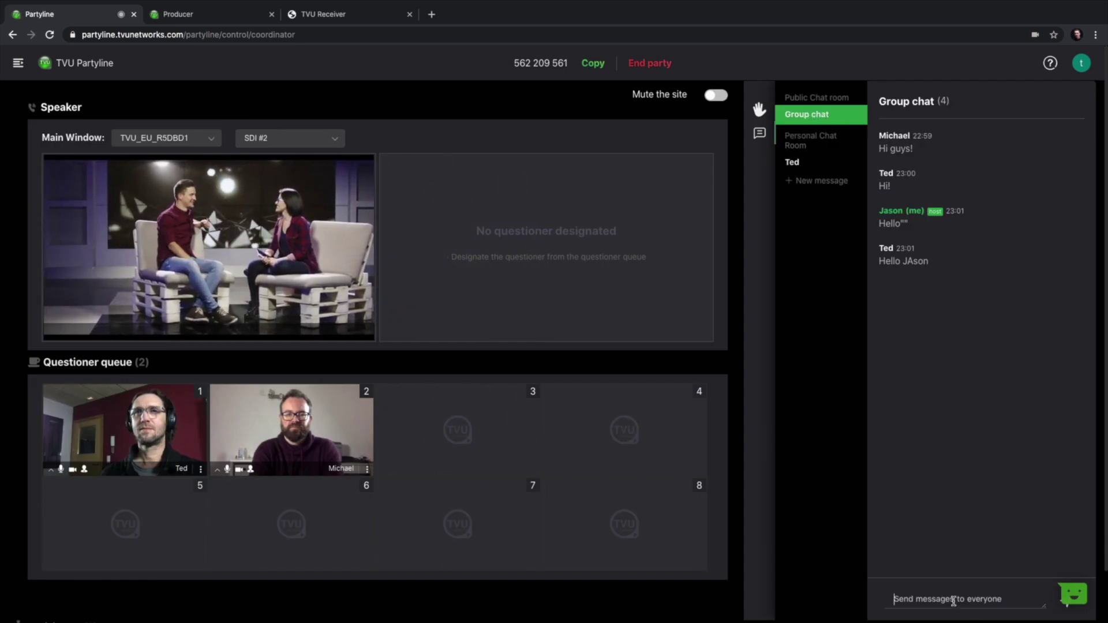
{"action": "left_click", "coordinate": [952, 599]}
{"action": "type", "text": "He"}
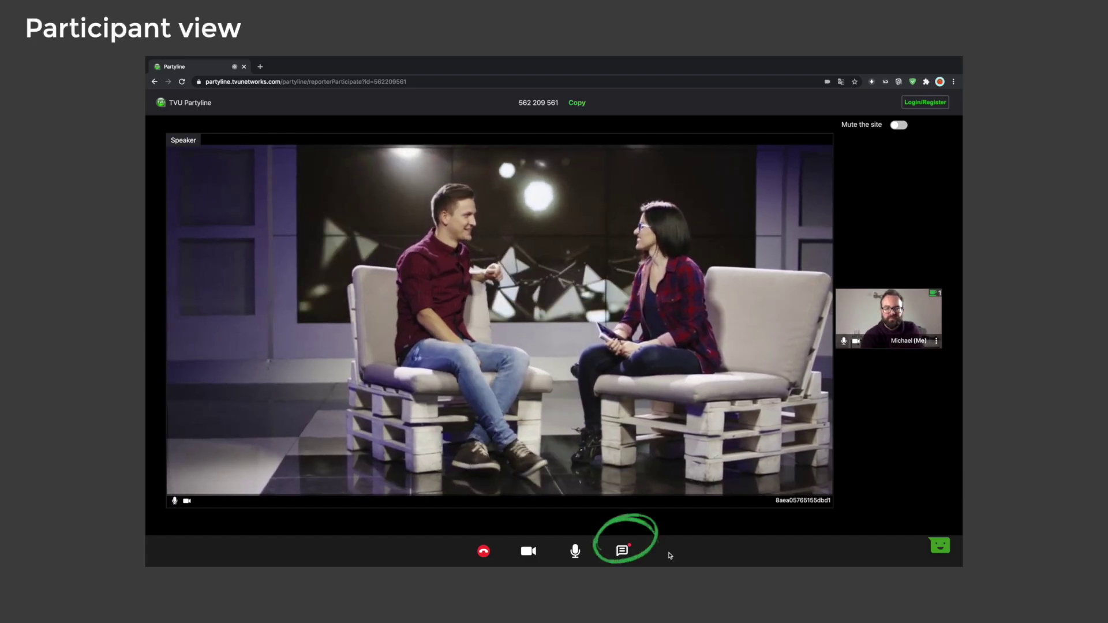
Step: Switch to the participant view, open the group chat and reply "Hello!"
{"action": "left_click", "coordinate": [635, 549]}
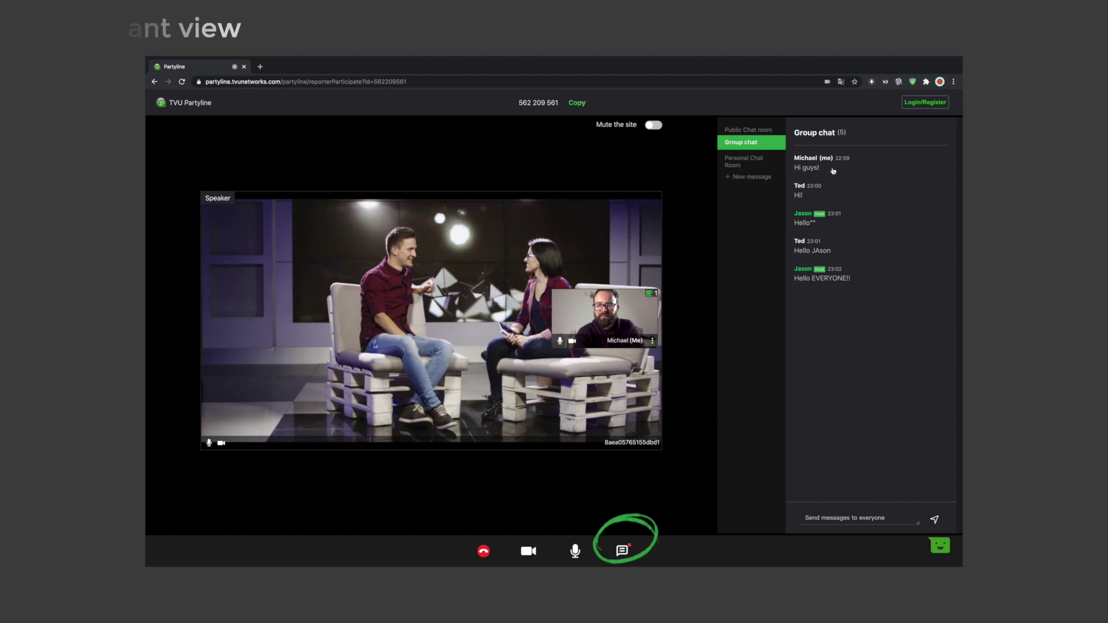
{"action": "left_click", "coordinate": [829, 517]}
{"action": "type", "text": "Hello!"}
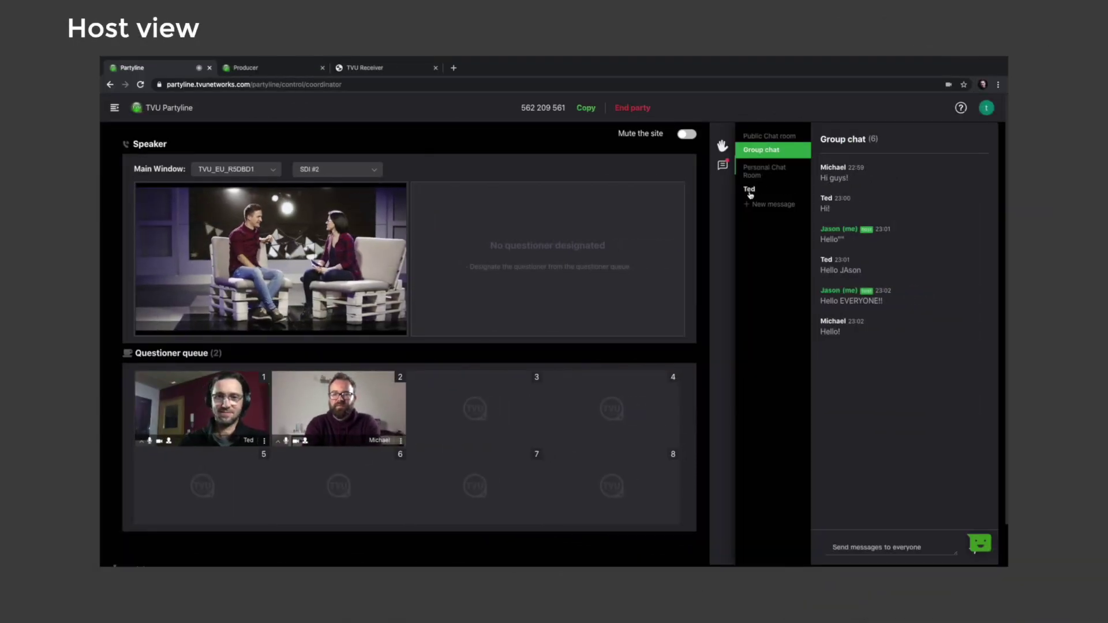
Step: Check the existing personal chat in the host view, and move the second questioner to the top of the questioner queue
{"action": "left_click", "coordinate": [749, 190]}
{"action": "left_click", "coordinate": [587, 445]}
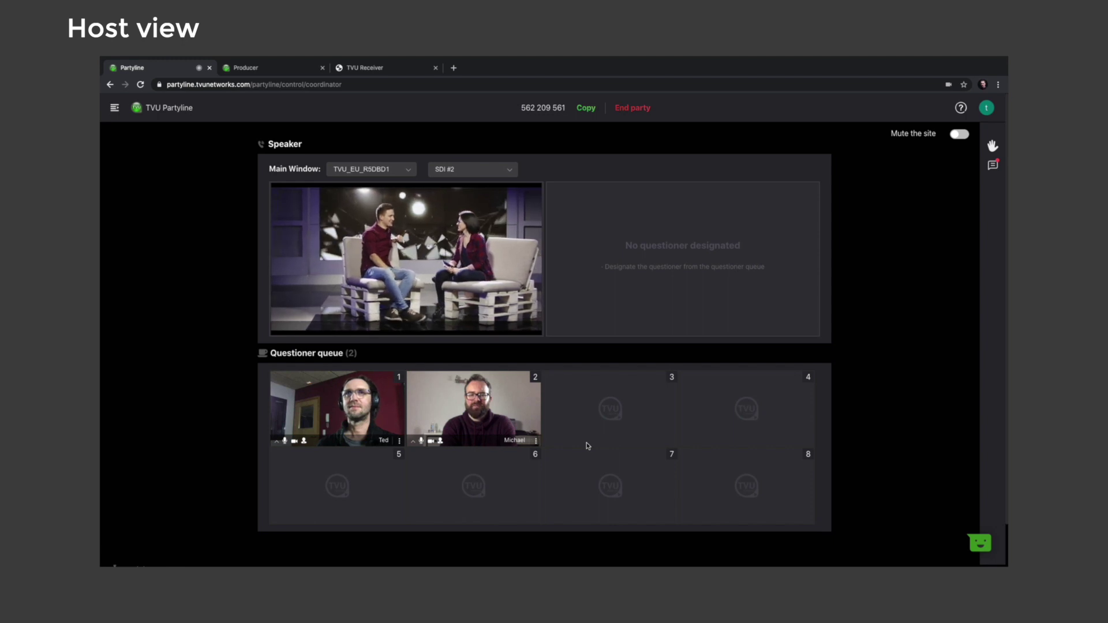
{"action": "left_click", "coordinate": [536, 441]}
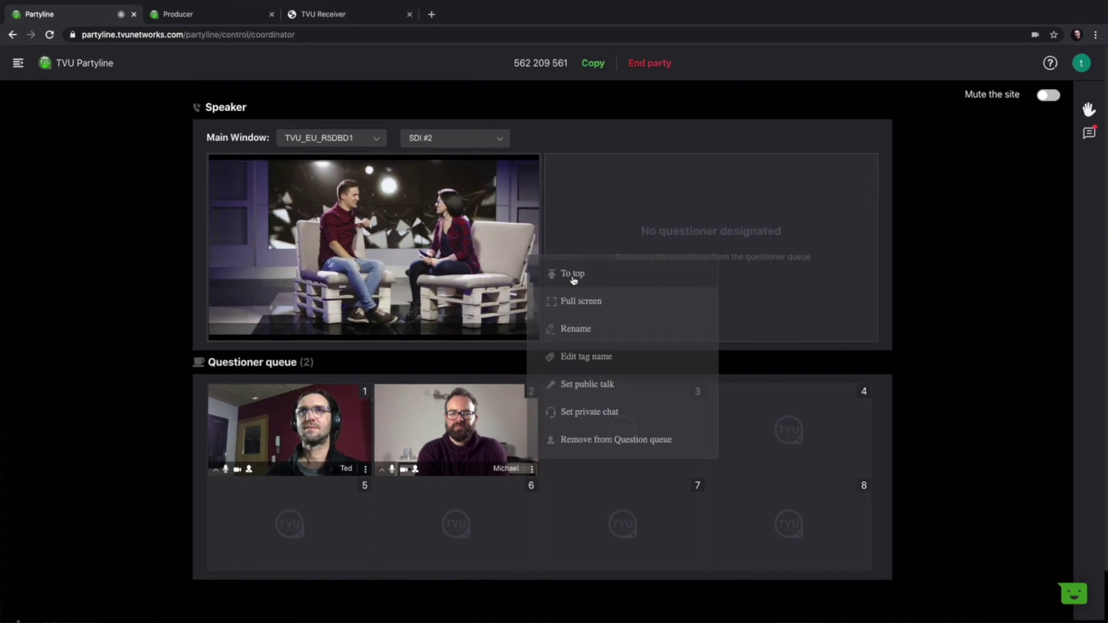
{"action": "left_click", "coordinate": [573, 274]}
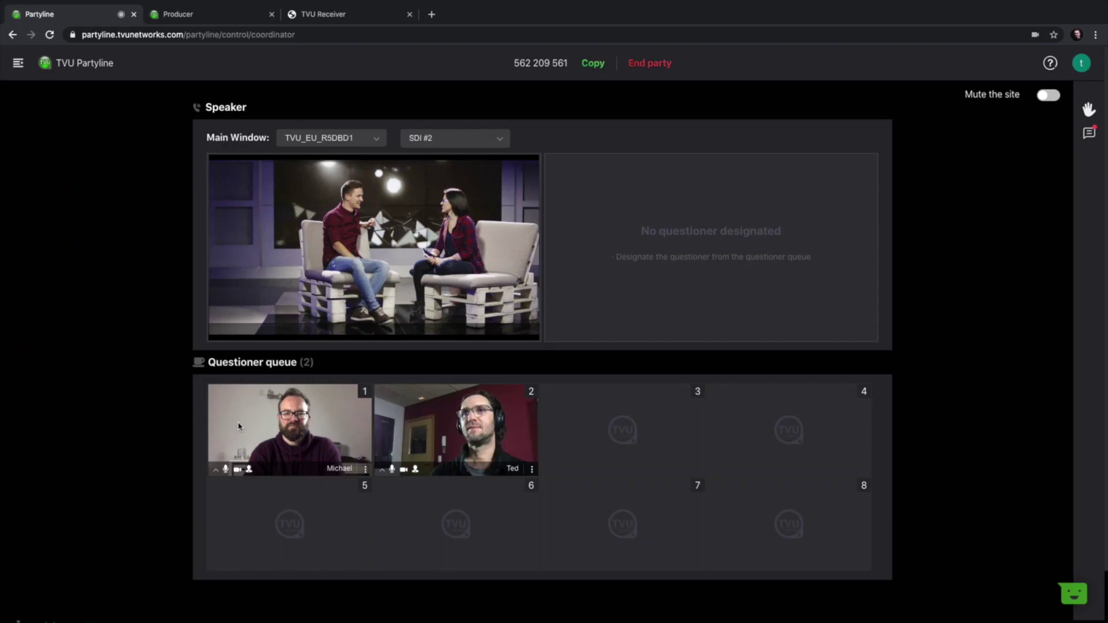
Step: Send the first questioner's feed live to Producer Slot1 and set that questioner to public talk
{"action": "left_click", "coordinate": [215, 470]}
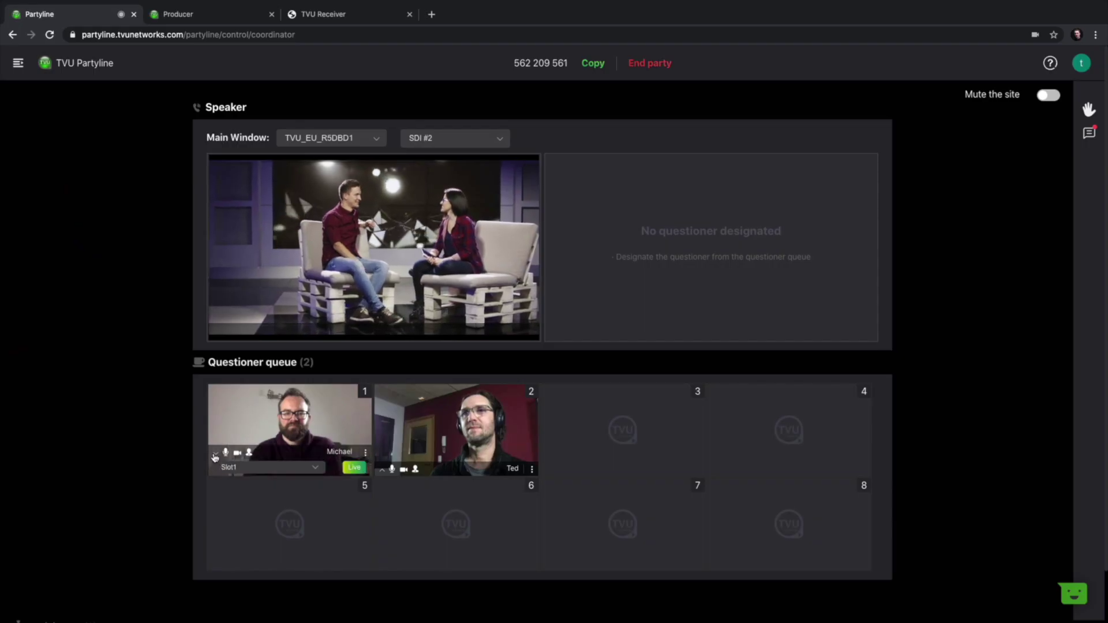
{"action": "left_click", "coordinate": [235, 470]}
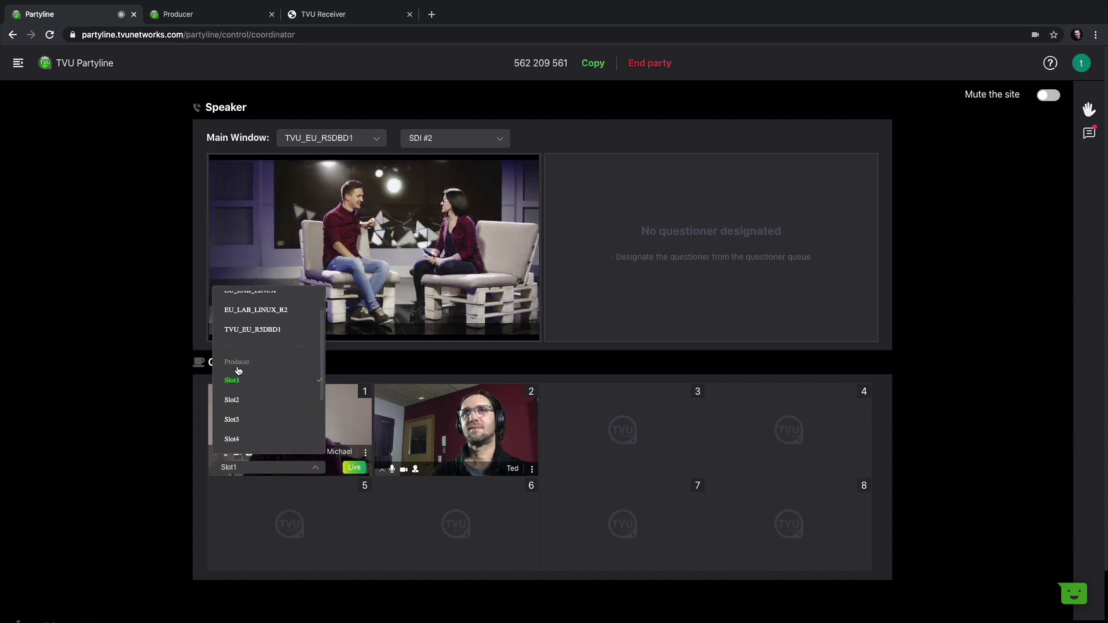
{"action": "left_click", "coordinate": [354, 468]}
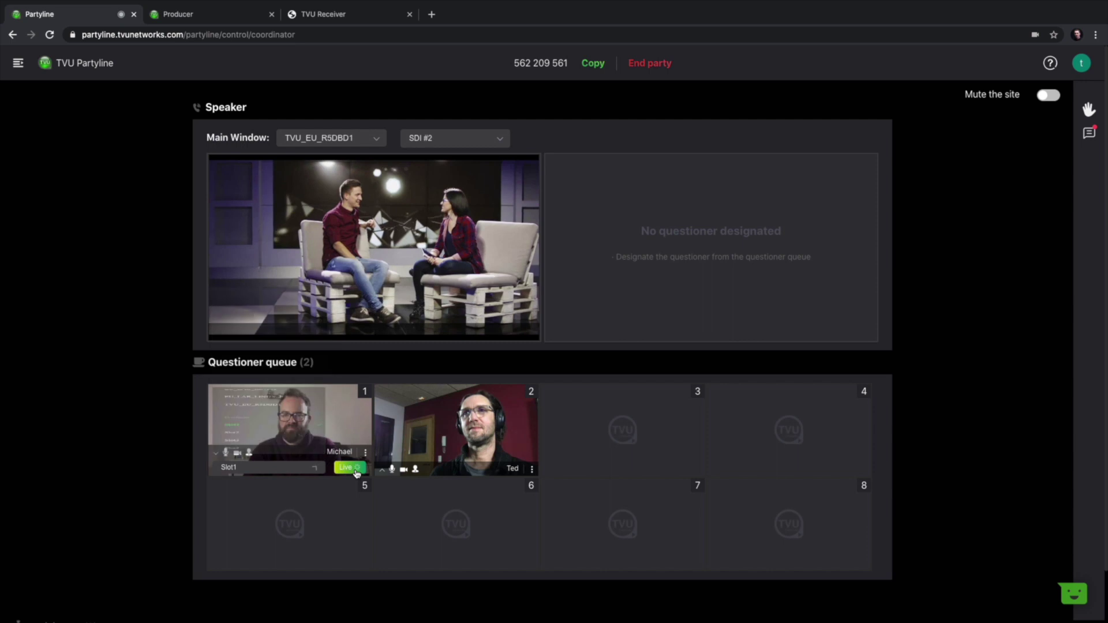
{"action": "left_click", "coordinate": [364, 455]}
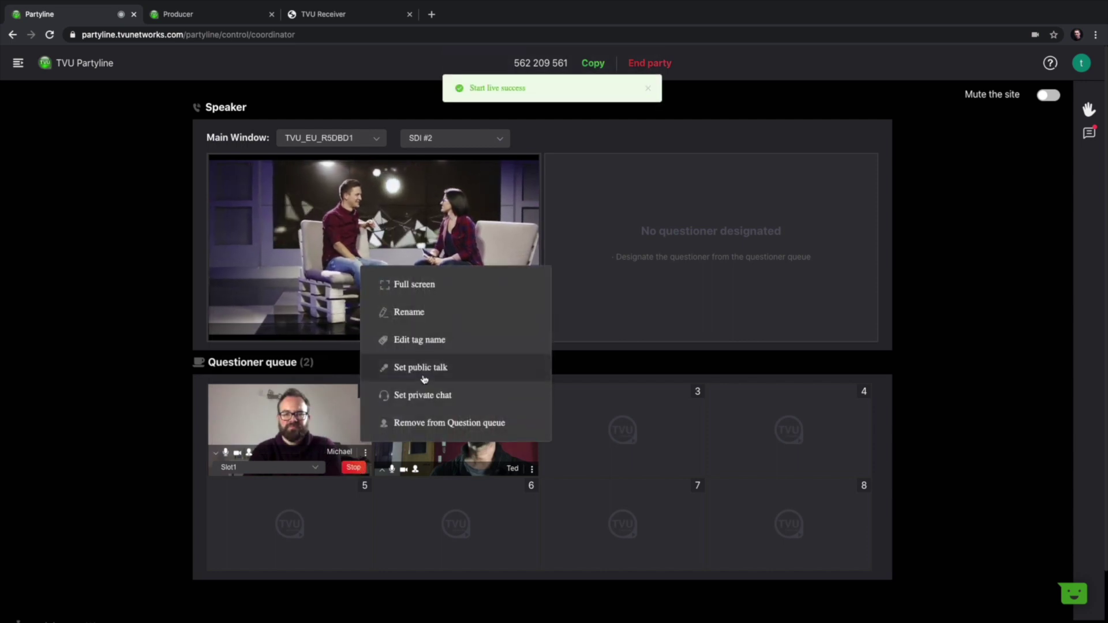
{"action": "left_click", "coordinate": [420, 374]}
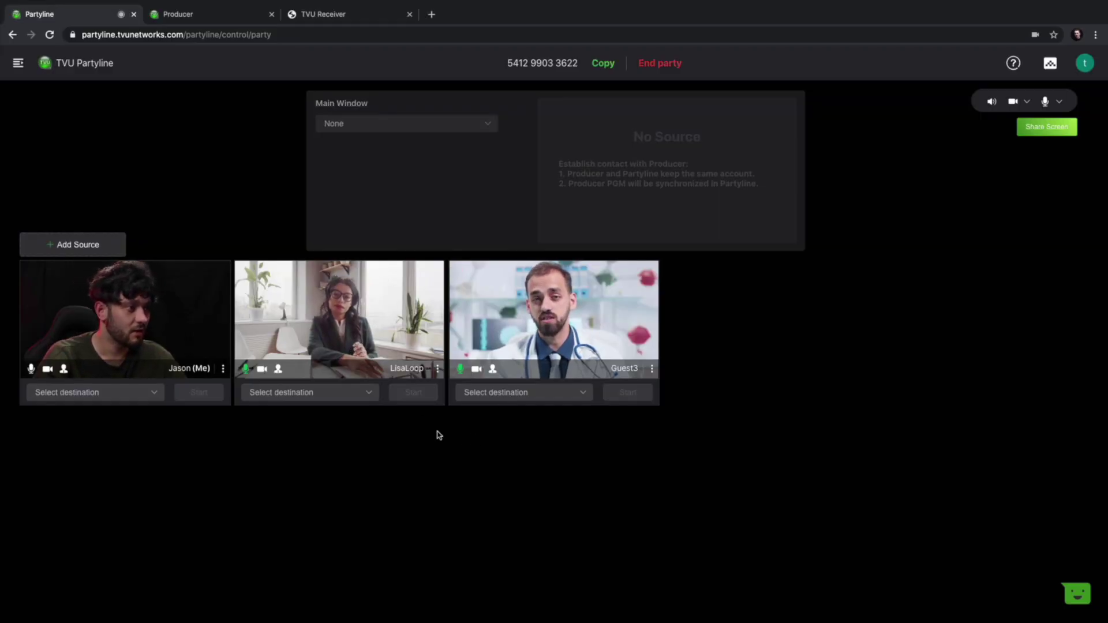
Step: Assign the second participant's feed to Producer Slot 1 and choose Slot 2 for the third participant's feed
{"action": "left_click", "coordinate": [281, 393]}
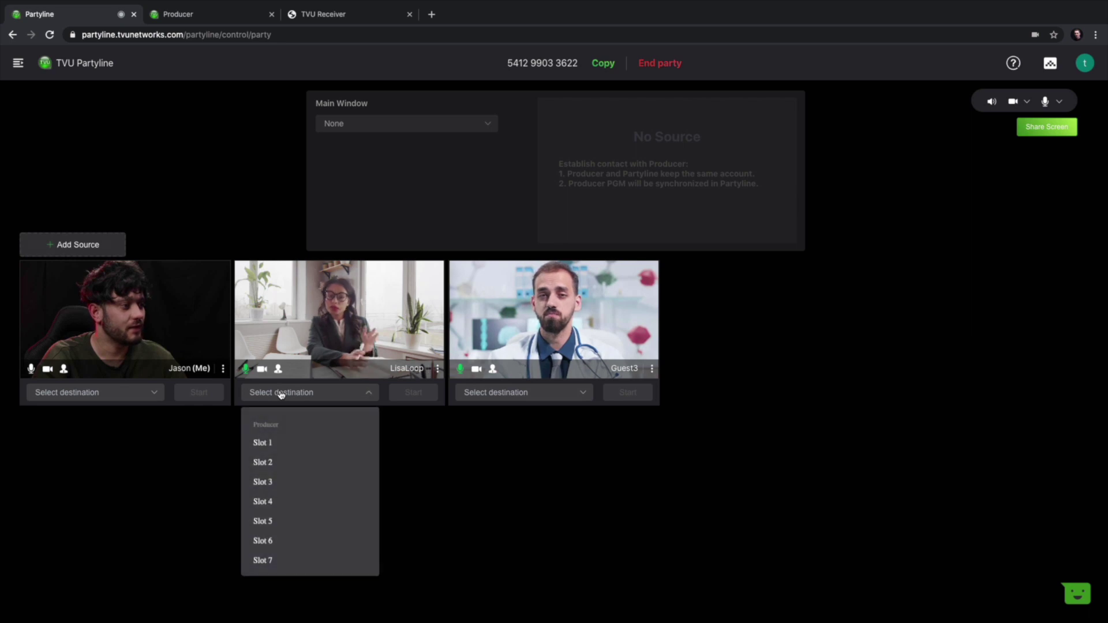
{"action": "left_click", "coordinate": [264, 444]}
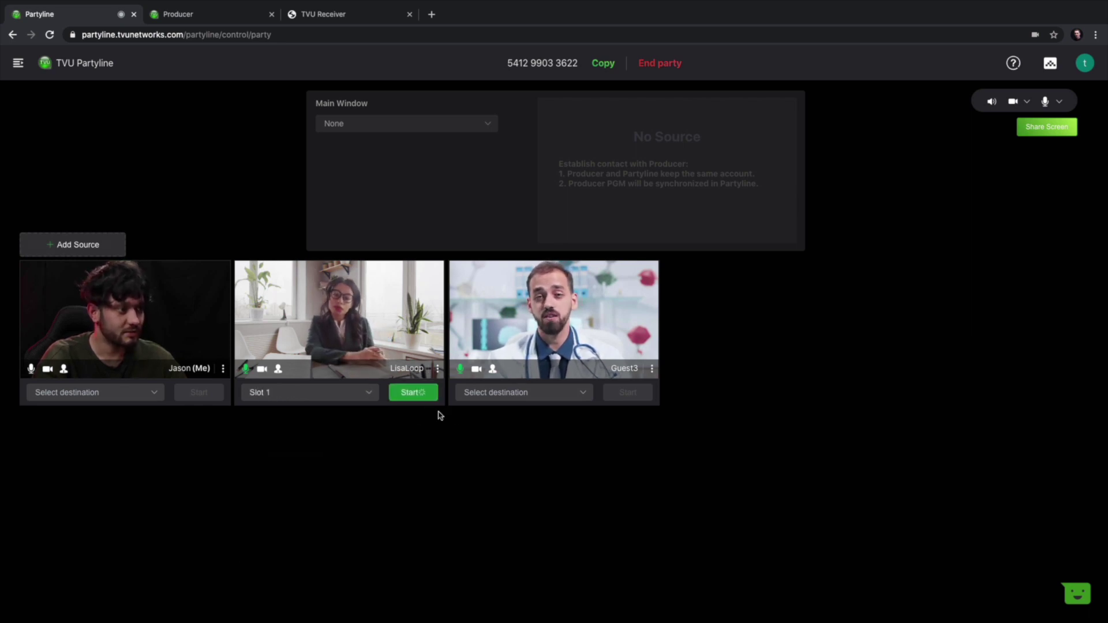
{"action": "left_click", "coordinate": [526, 399]}
{"action": "left_click", "coordinate": [483, 463]}
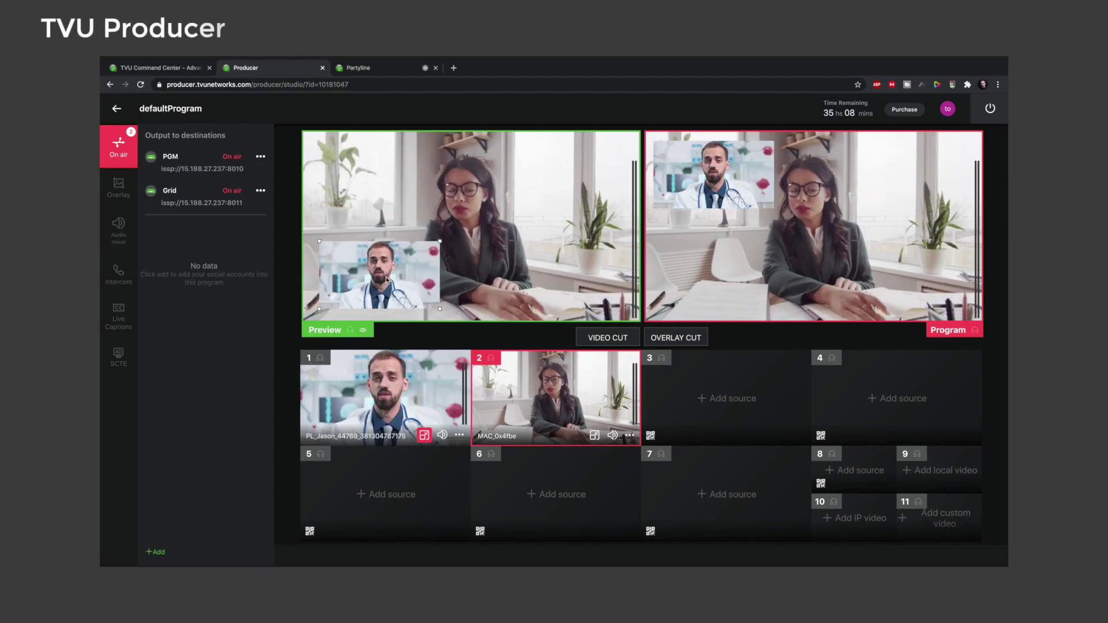
Step: Cut the repositioned overlay to Program in Producer, and switch to Partyline to choose a source for the Main Window
{"action": "left_click", "coordinate": [681, 338]}
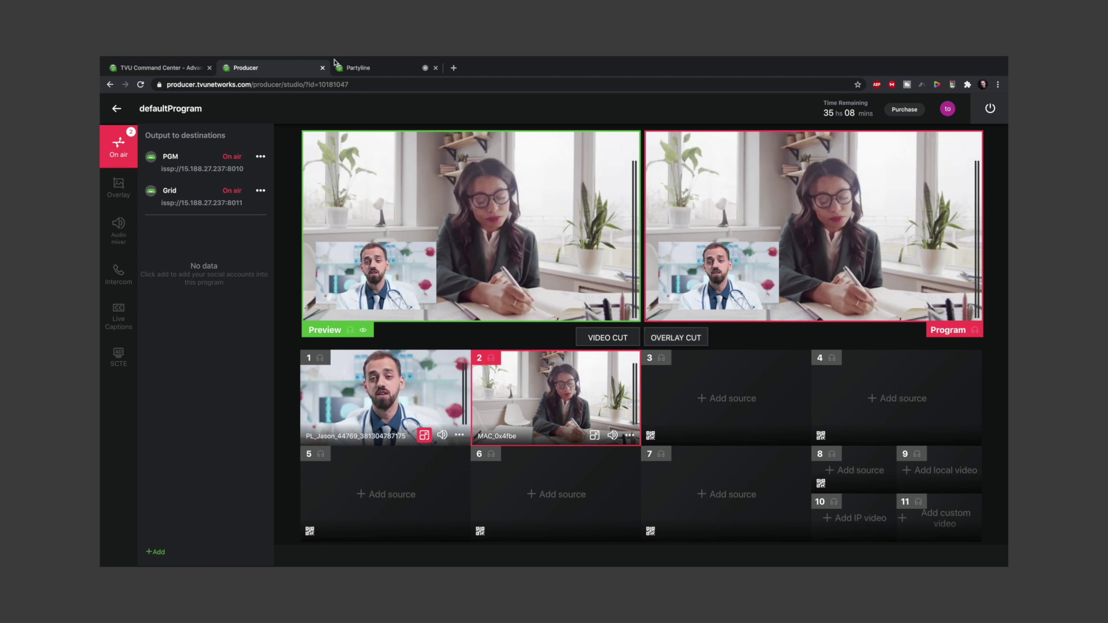
{"action": "left_click", "coordinate": [359, 67]}
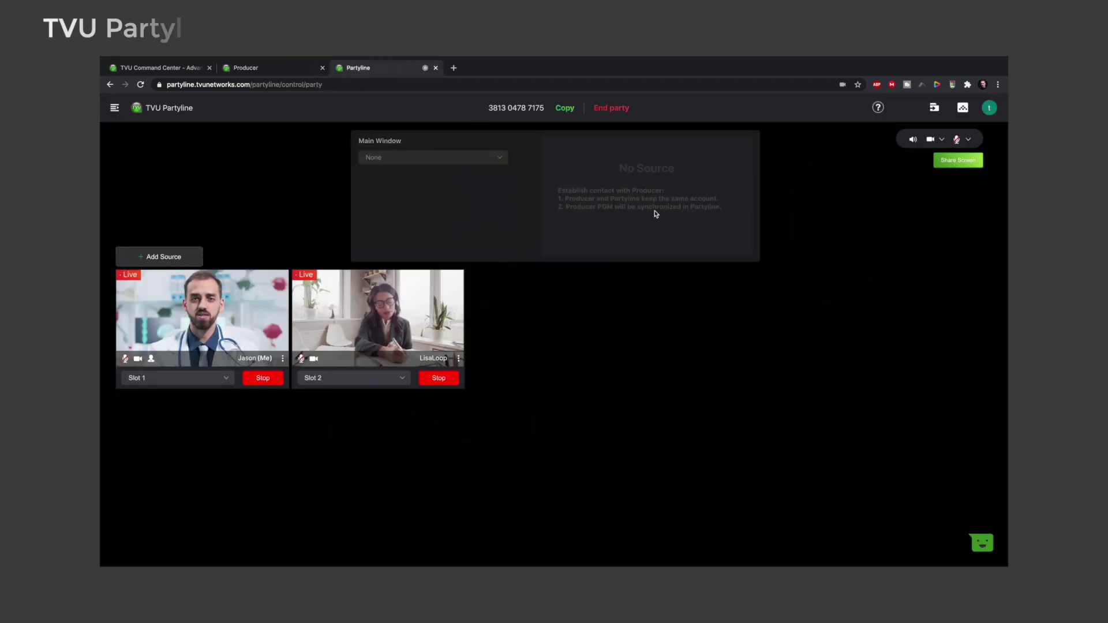
{"action": "left_click", "coordinate": [432, 157]}
{"action": "left_click", "coordinate": [404, 174]}
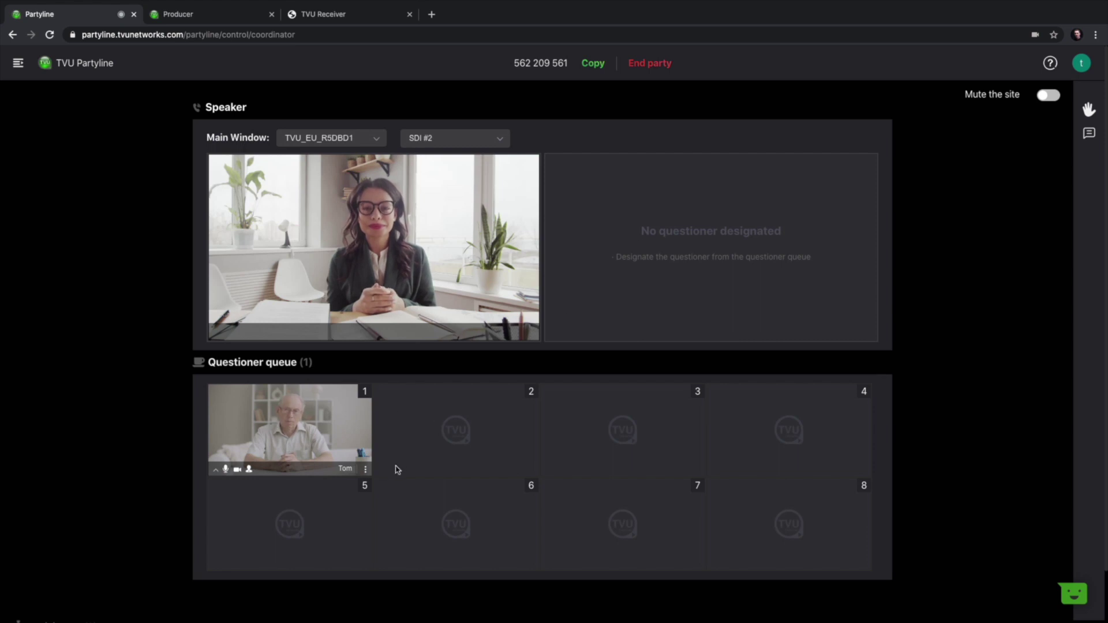
Step: Set the first participant in the conference's questioner queue to public talk
{"action": "left_click", "coordinate": [365, 470]}
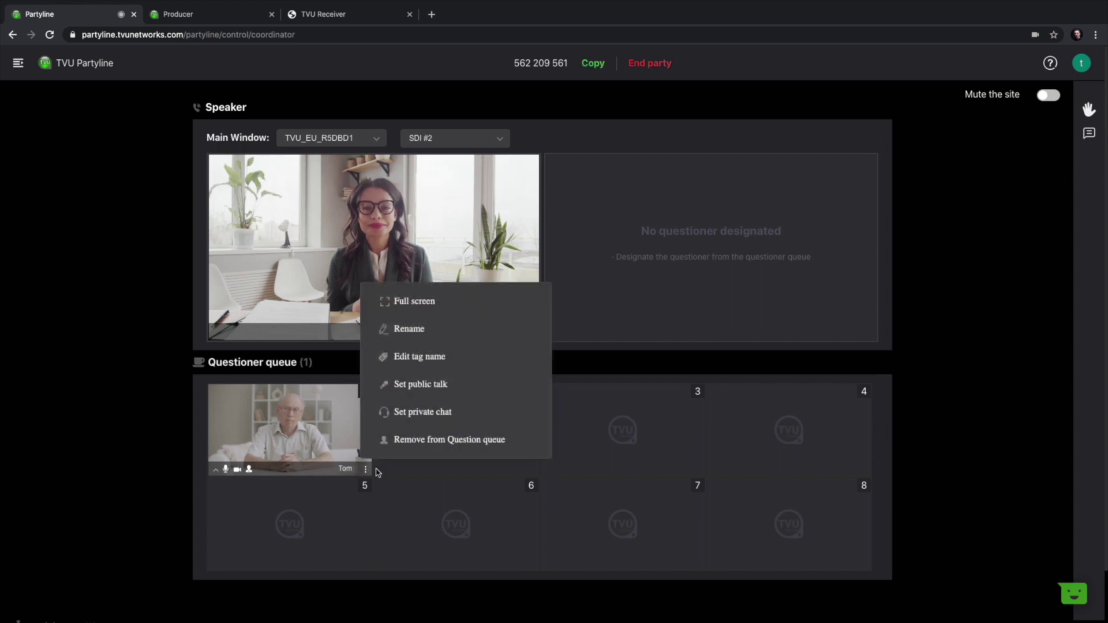
{"action": "left_click", "coordinate": [410, 385]}
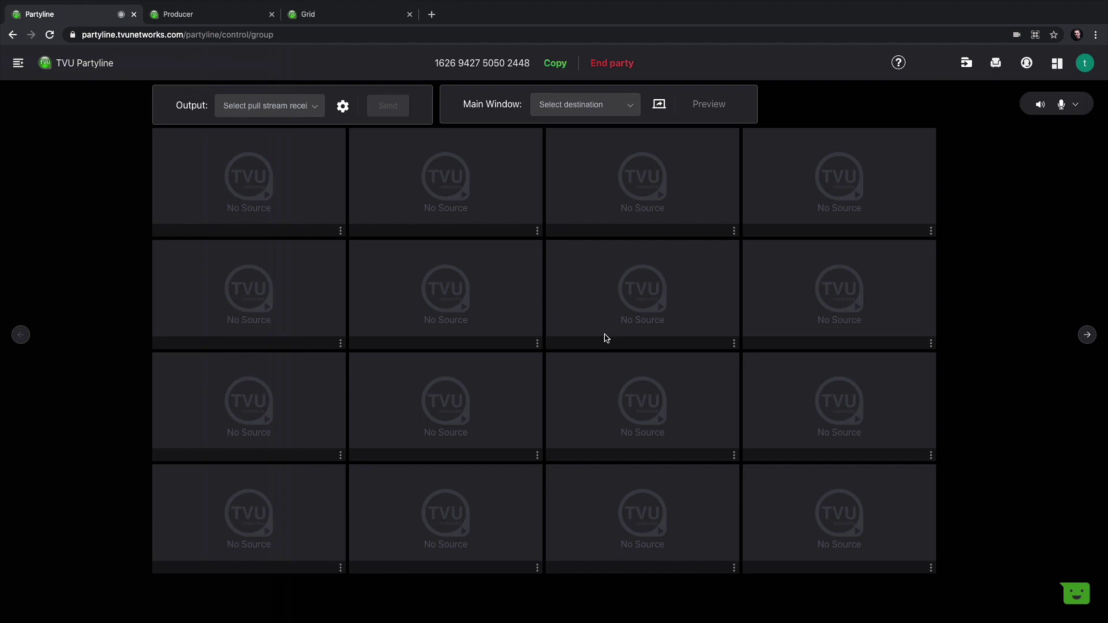
Step: Switch the gallery party's grid layout to 1x2 and on to 8x8
{"action": "left_click", "coordinate": [1056, 64]}
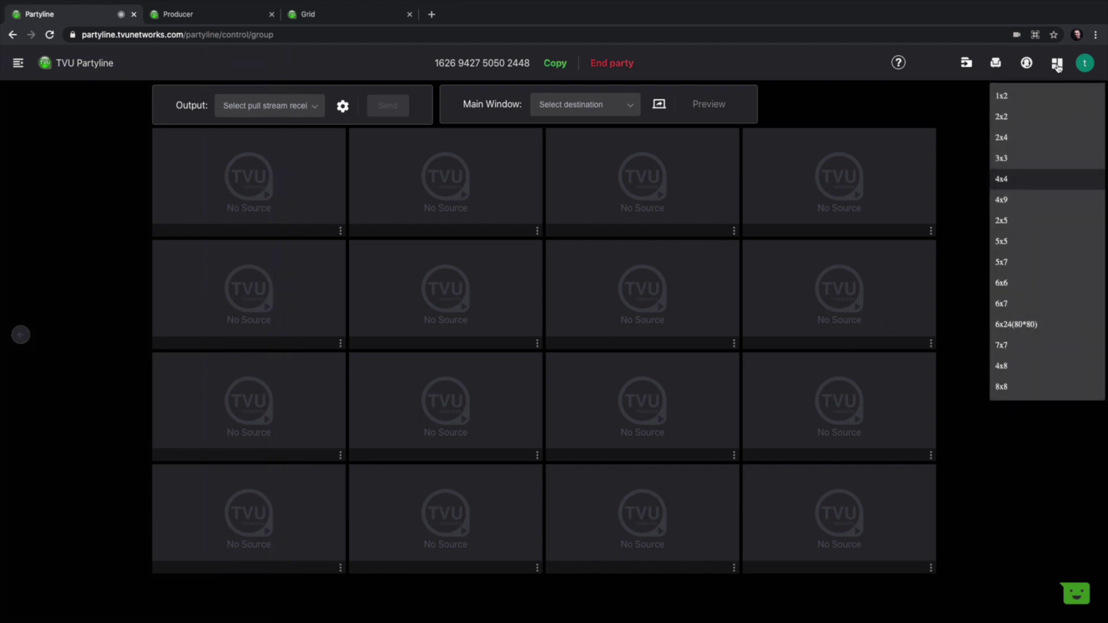
{"action": "left_click", "coordinate": [1004, 96]}
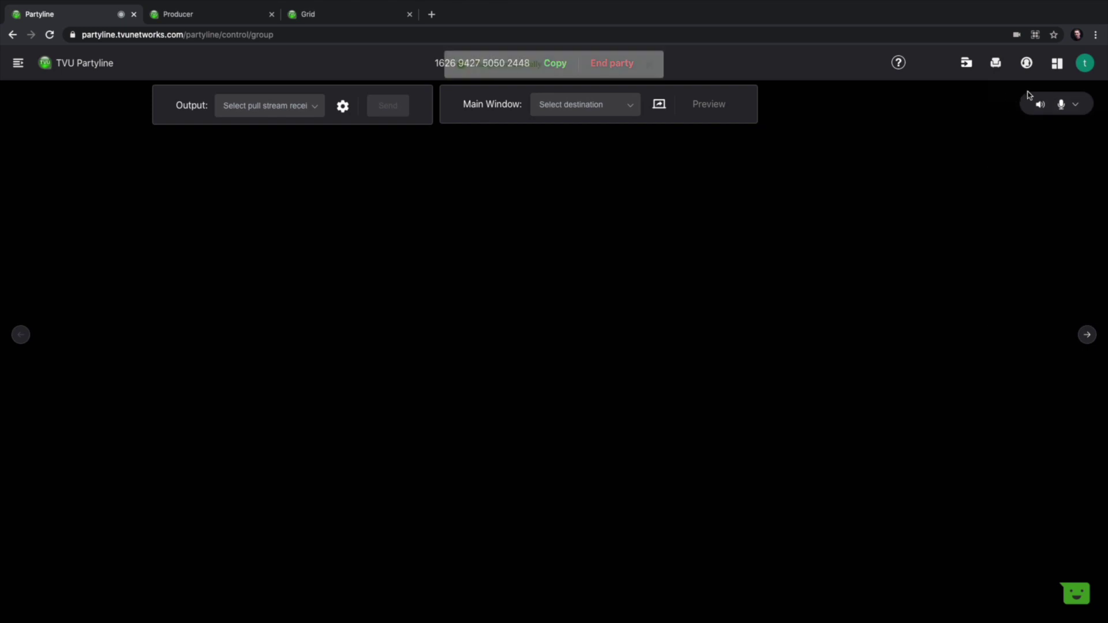
{"action": "left_click", "coordinate": [1057, 66]}
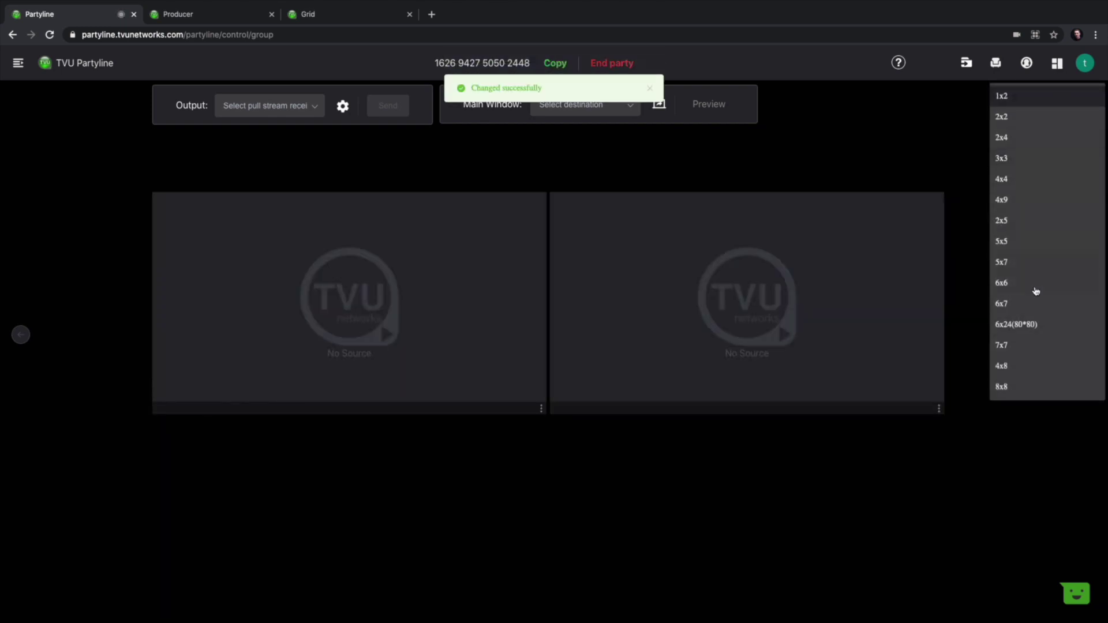
{"action": "left_click", "coordinate": [1004, 387]}
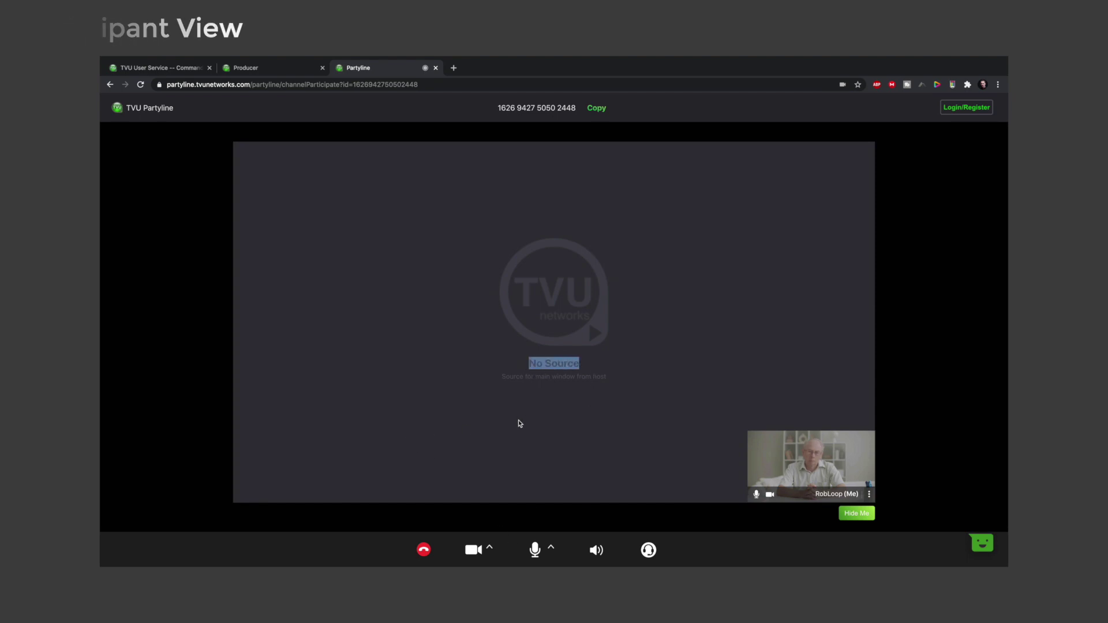
{"action": "left_click_drag", "start_coordinate": [495, 379], "coordinate": [609, 383]}
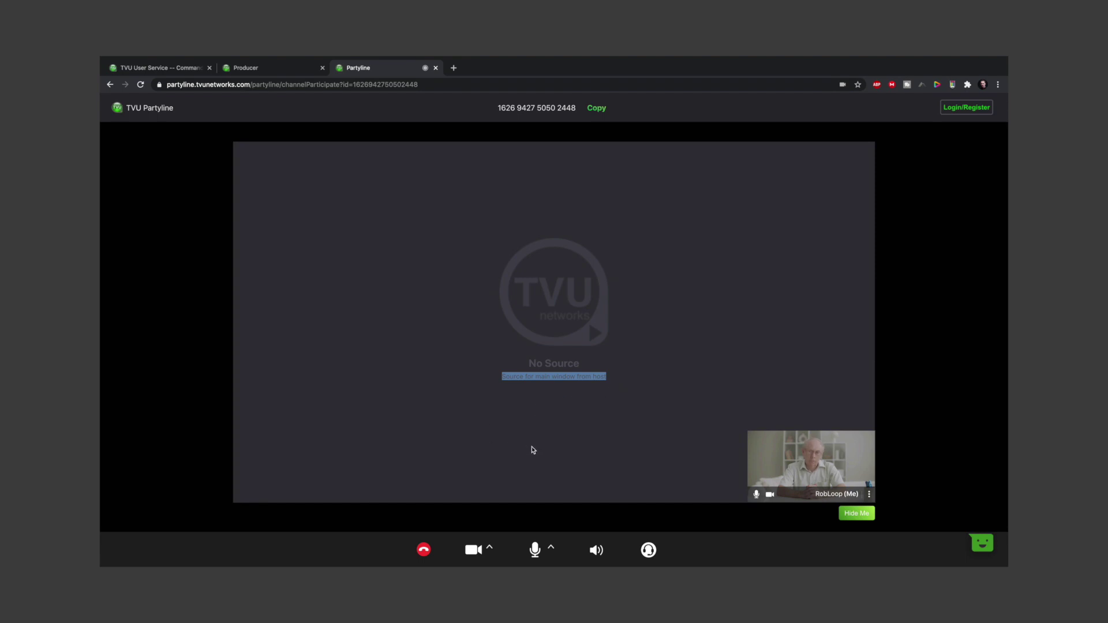
{"action": "left_click", "coordinate": [549, 448]}
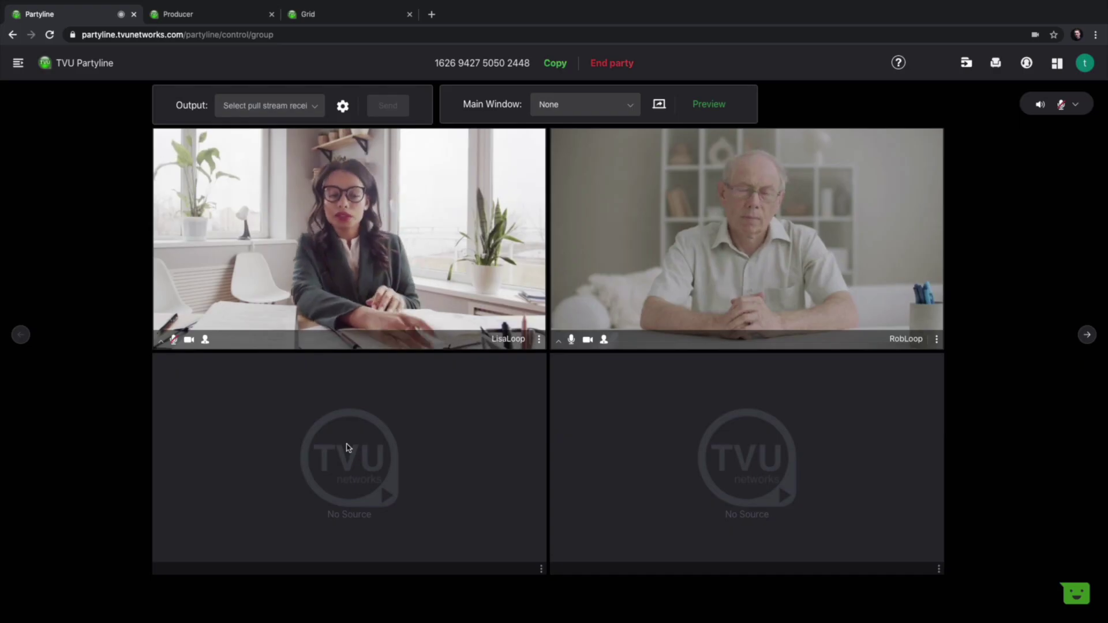
Step: Send the Live Source video feedback of receiver EU_LAB_LINUX_R2 to the gallery's Main Window and preview it
{"action": "left_click", "coordinate": [586, 101]}
{"action": "left_click", "coordinate": [571, 232]}
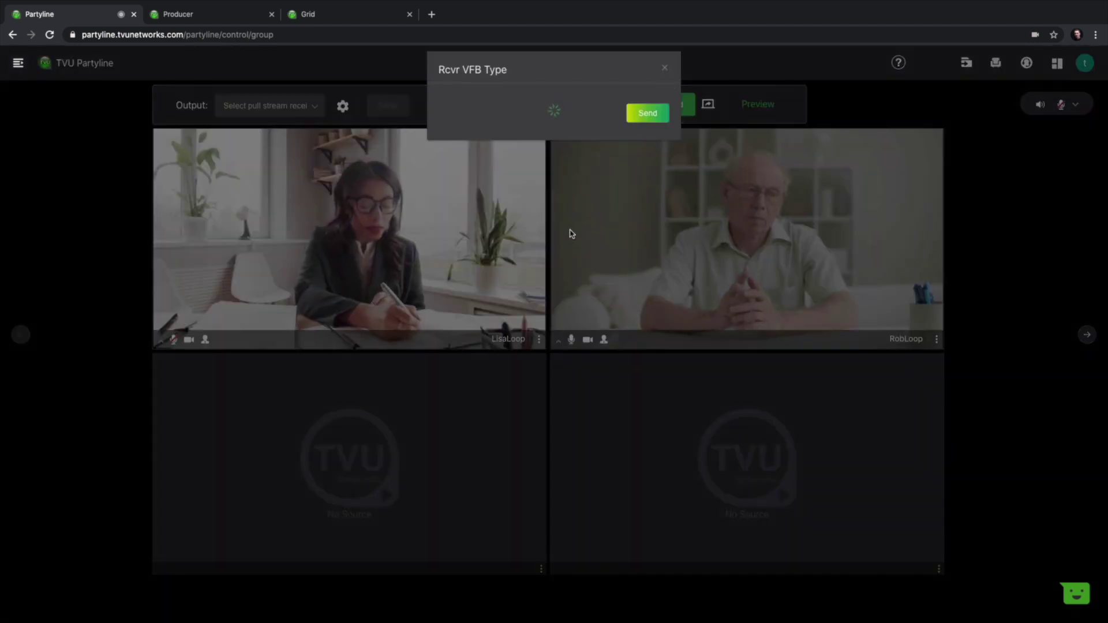
{"action": "left_click", "coordinate": [656, 136]}
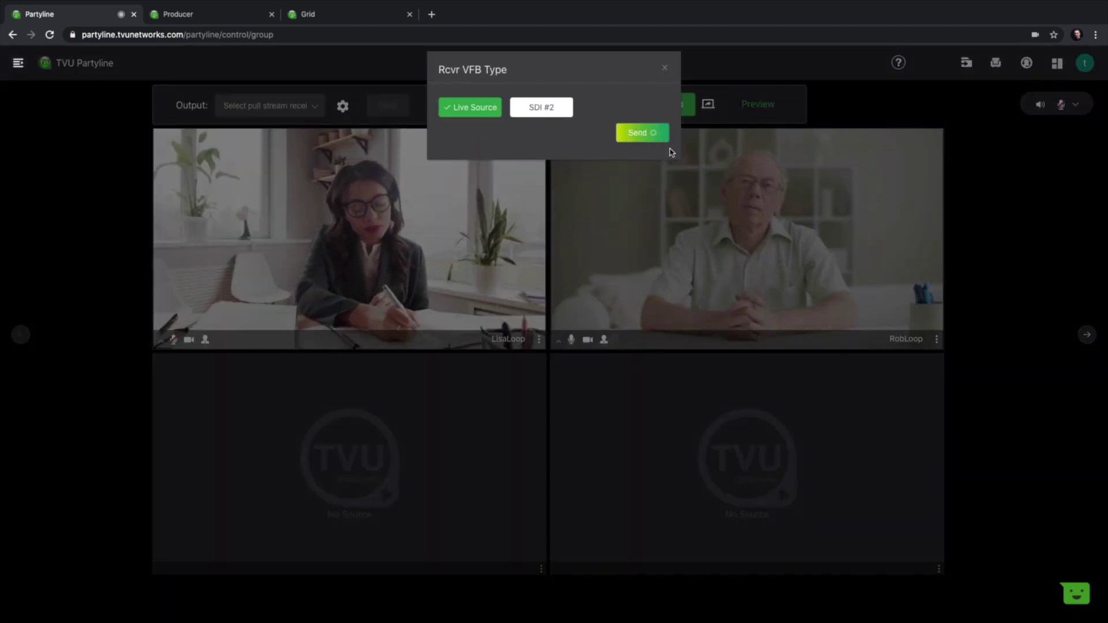
{"action": "left_click", "coordinate": [665, 70]}
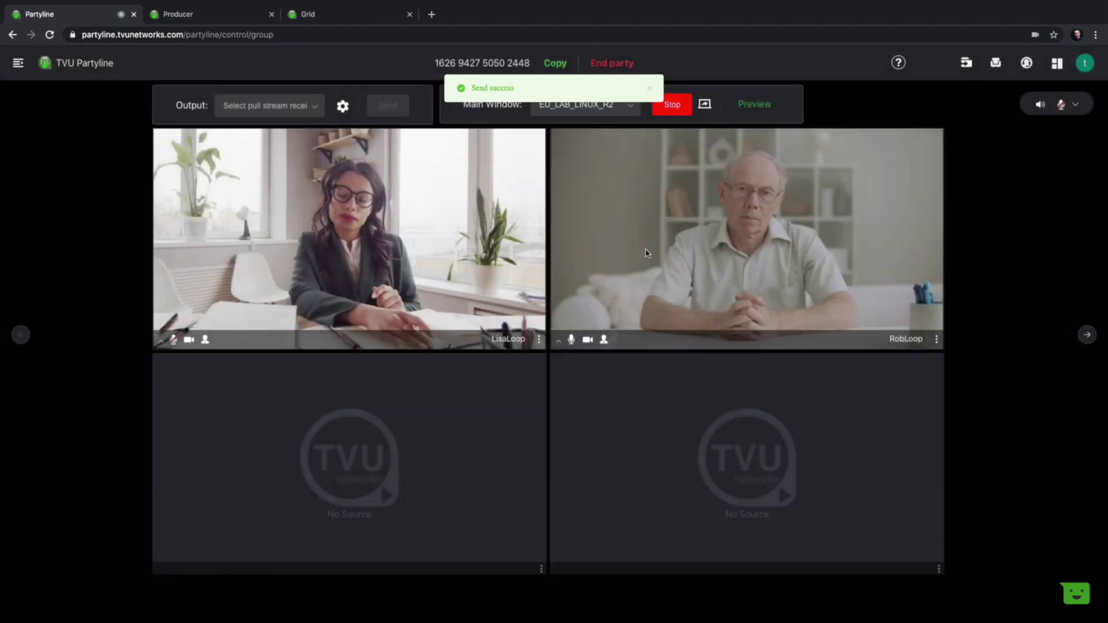
{"action": "left_click", "coordinate": [760, 105]}
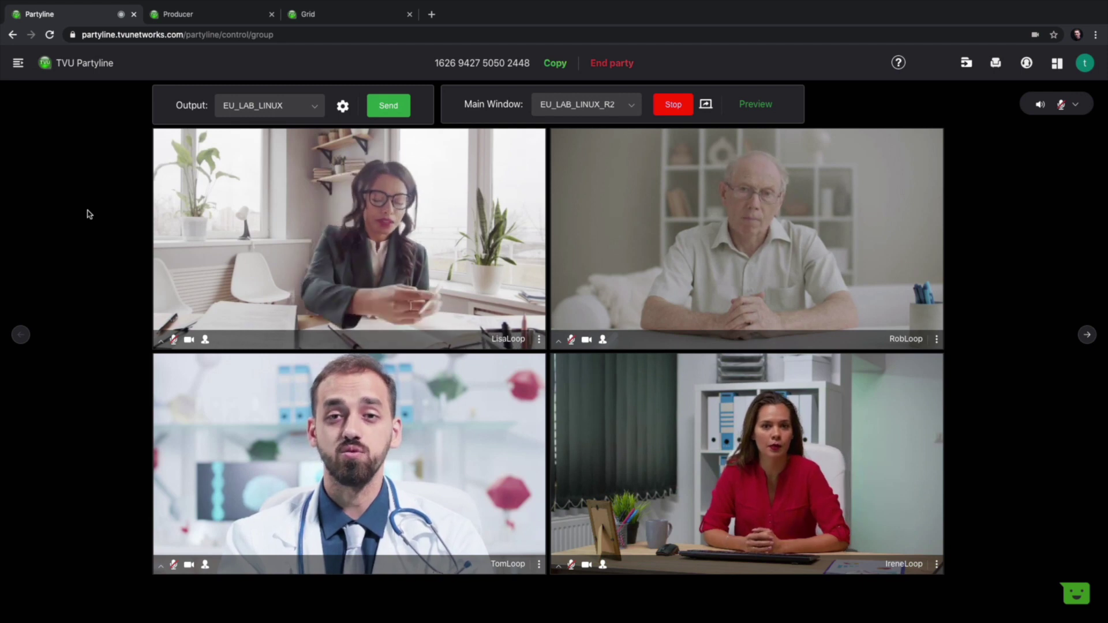
Step: Send the gallery output to receiver EU_LAB_LINUX_R2 and open the grid layout choices
{"action": "left_click", "coordinate": [266, 106]}
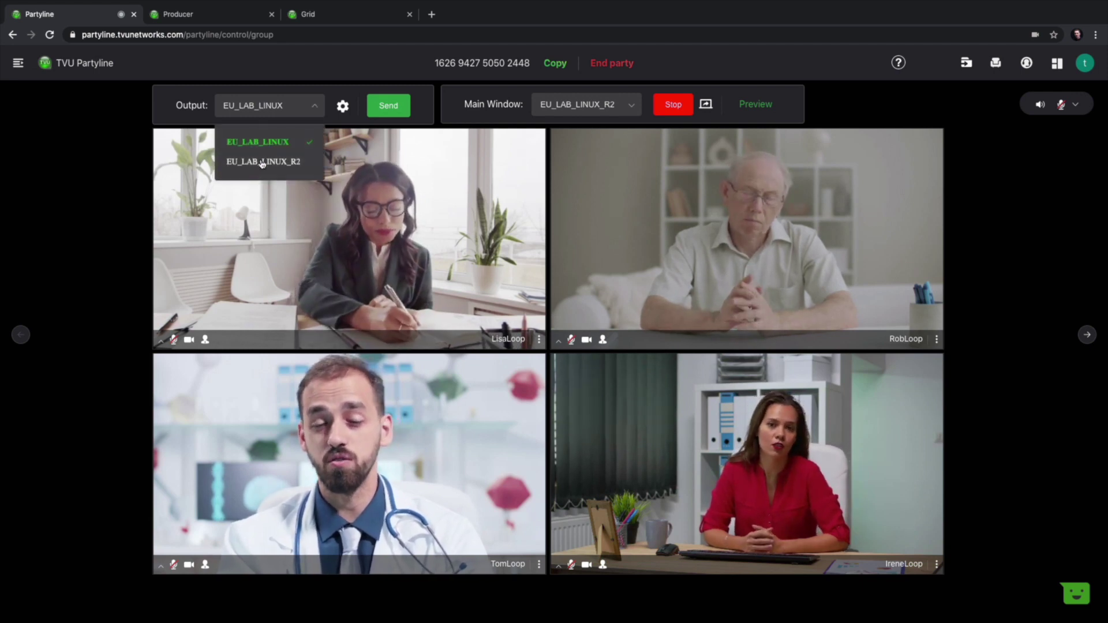
{"action": "left_click", "coordinate": [263, 162]}
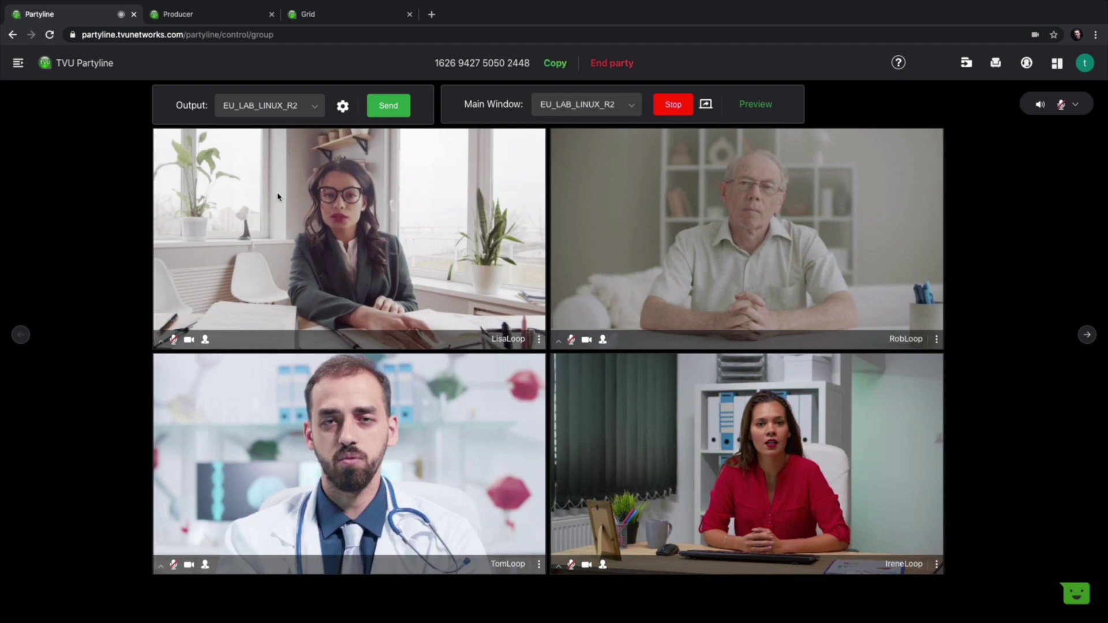
{"action": "left_click", "coordinate": [269, 112]}
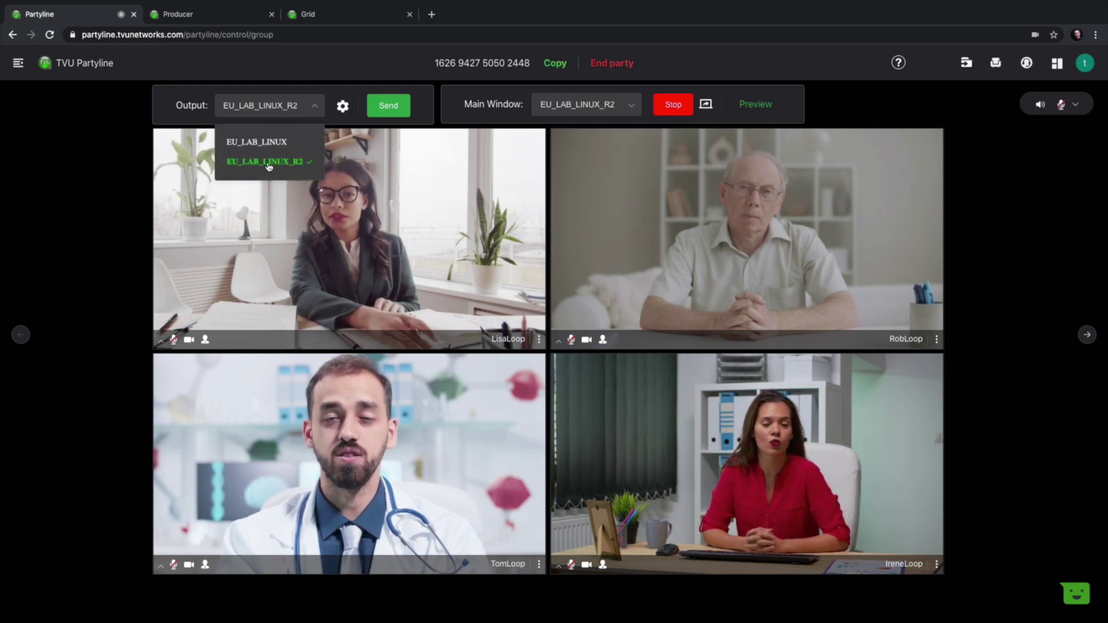
{"action": "left_click", "coordinate": [388, 106]}
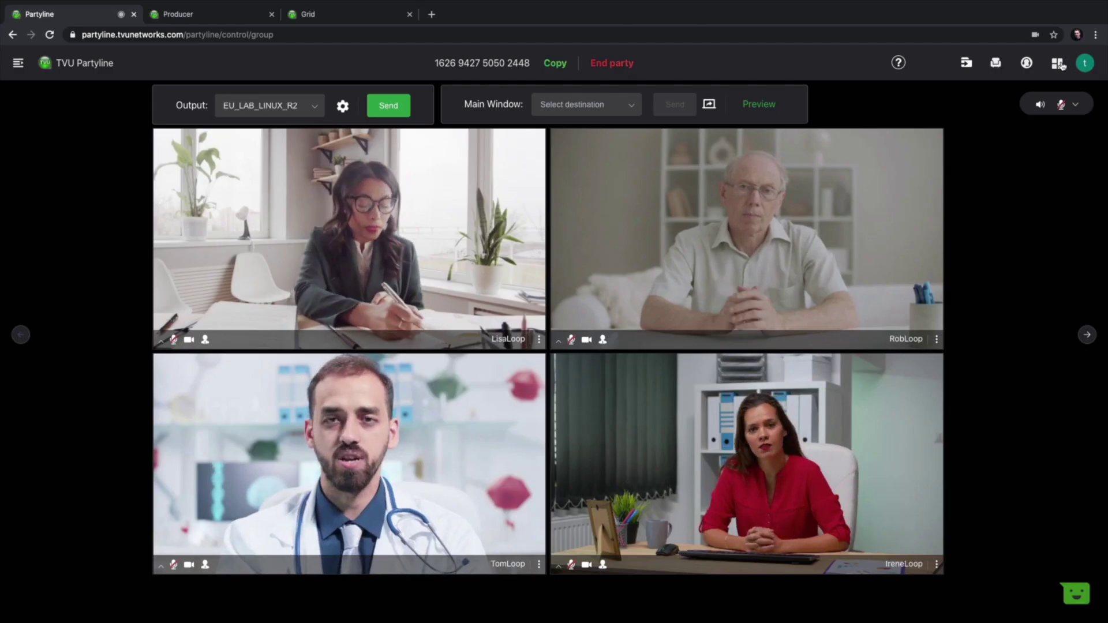
{"action": "left_click", "coordinate": [1056, 63]}
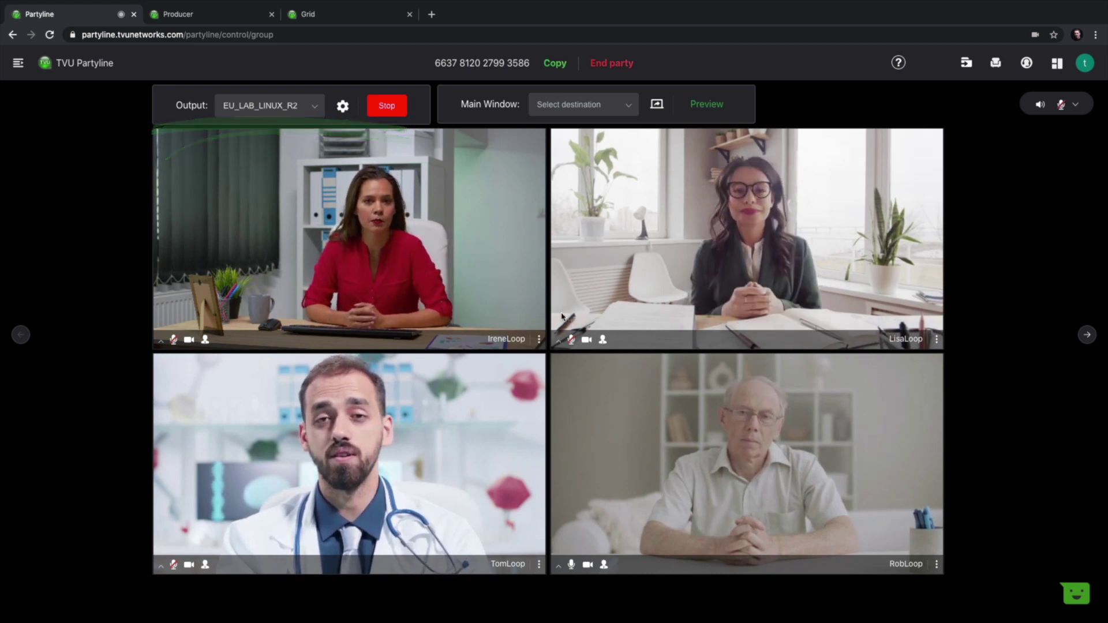
Step: Send the feed of the second participant in the gallery's upper row live to Producer Slot1
{"action": "left_click", "coordinate": [559, 345]}
{"action": "left_click", "coordinate": [566, 342]}
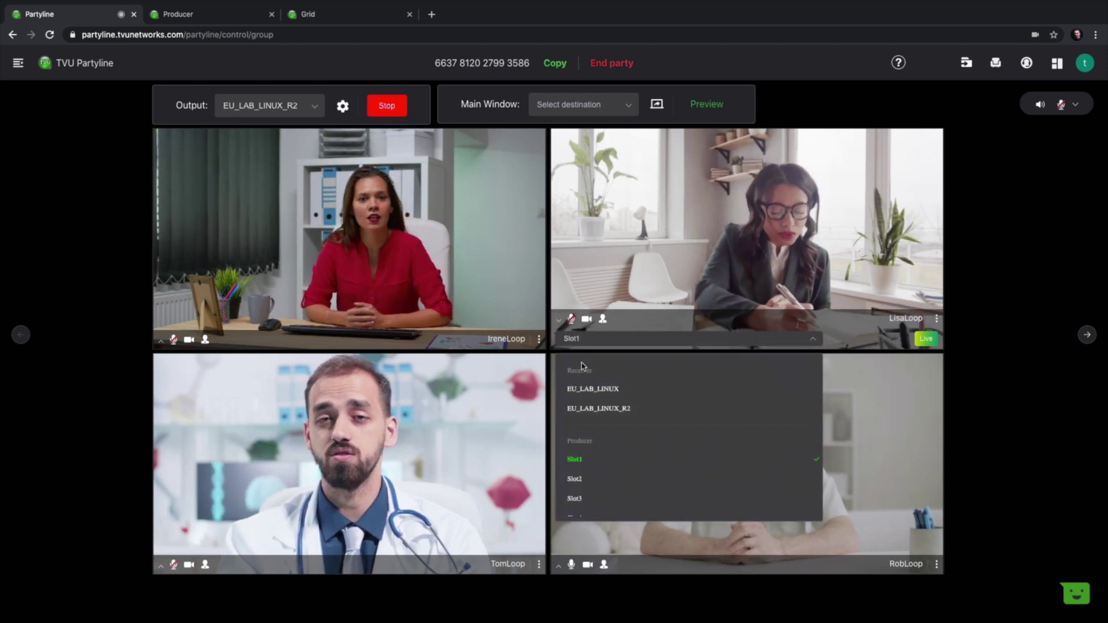
{"action": "left_click", "coordinate": [588, 466]}
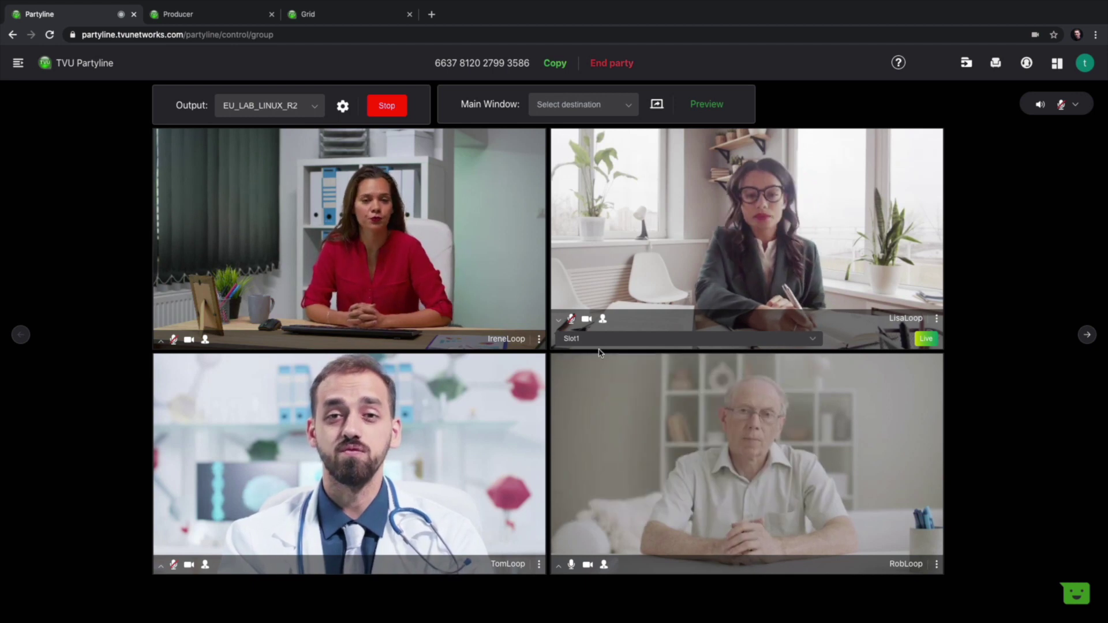
{"action": "left_click", "coordinate": [926, 339]}
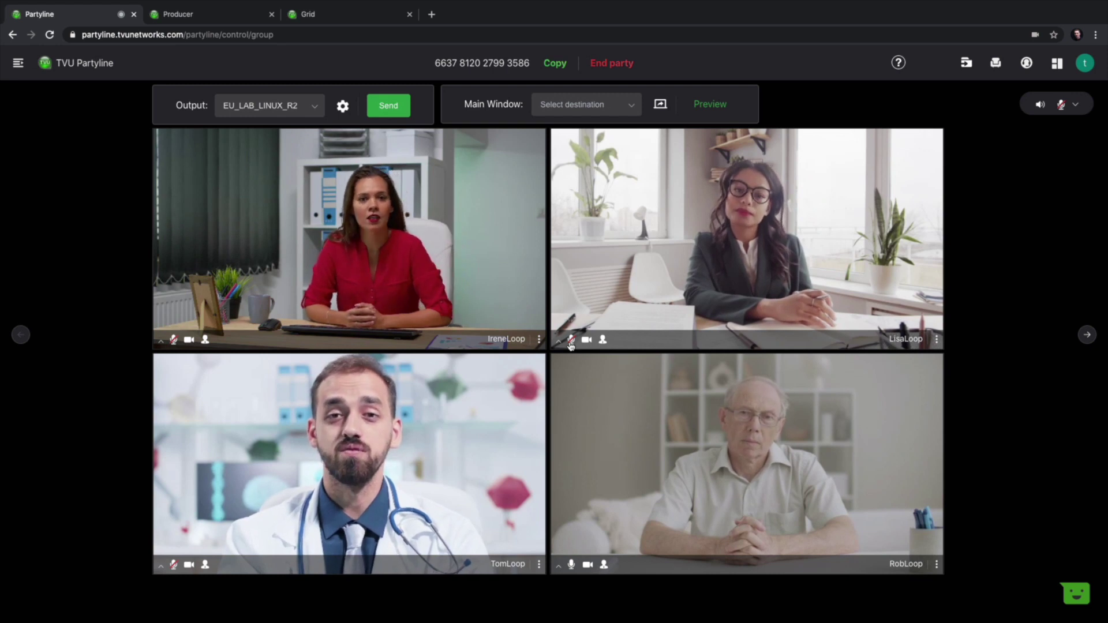
Step: Examine the role choices and further participant options for the second participant in the gallery's upper row
{"action": "left_click", "coordinate": [603, 340]}
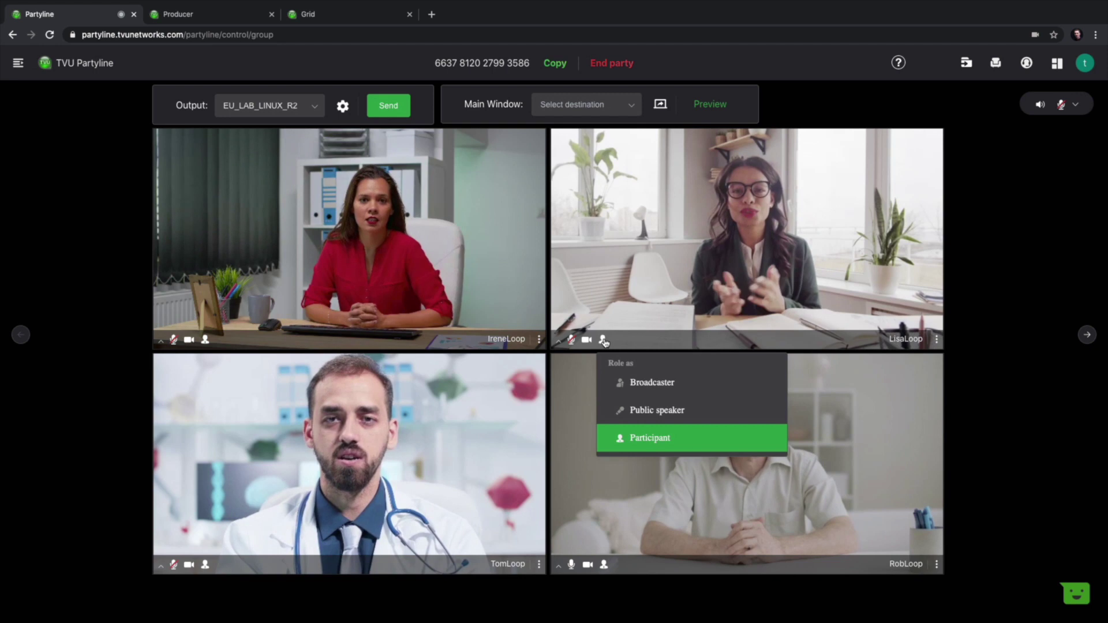
{"action": "mouse_move", "coordinate": [881, 348]}
{"action": "left_click", "coordinate": [937, 340]}
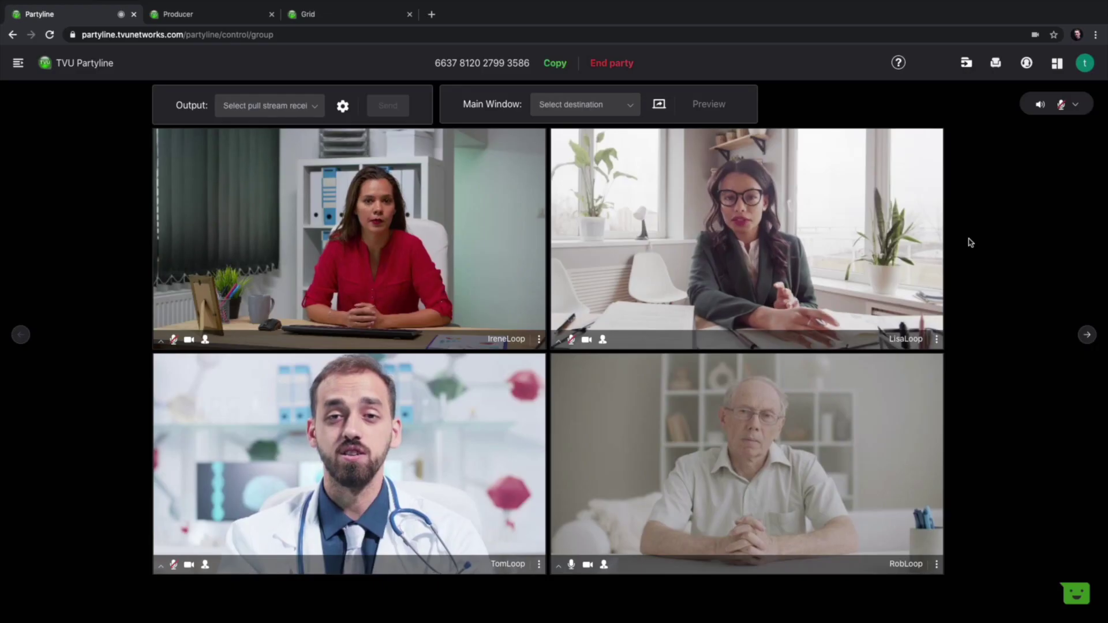
{"action": "left_click", "coordinate": [937, 341]}
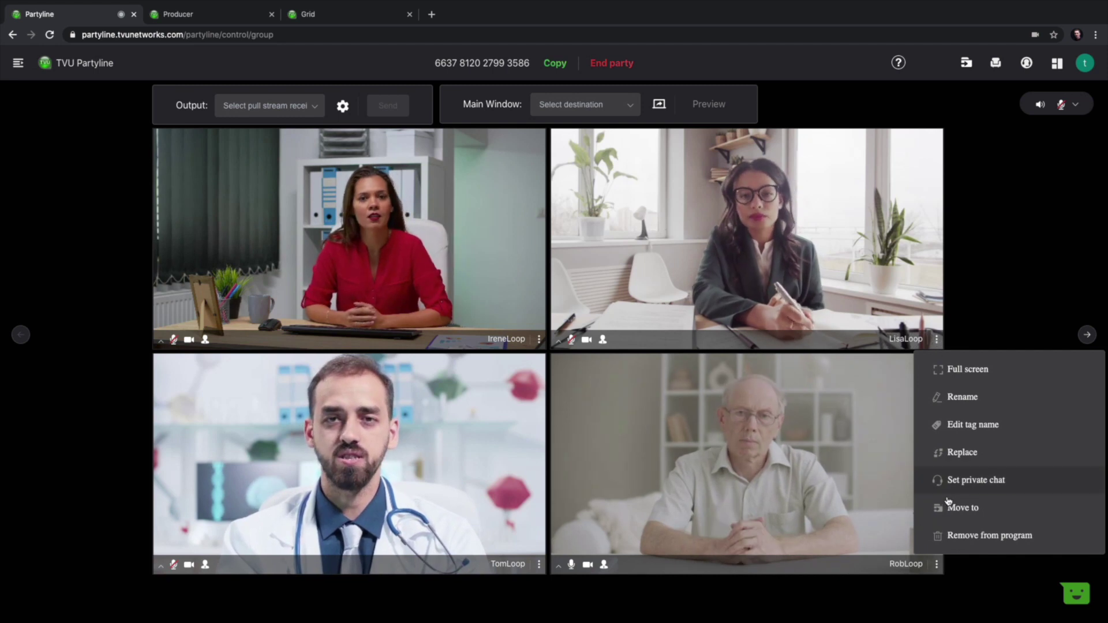
{"action": "left_click", "coordinate": [1004, 327]}
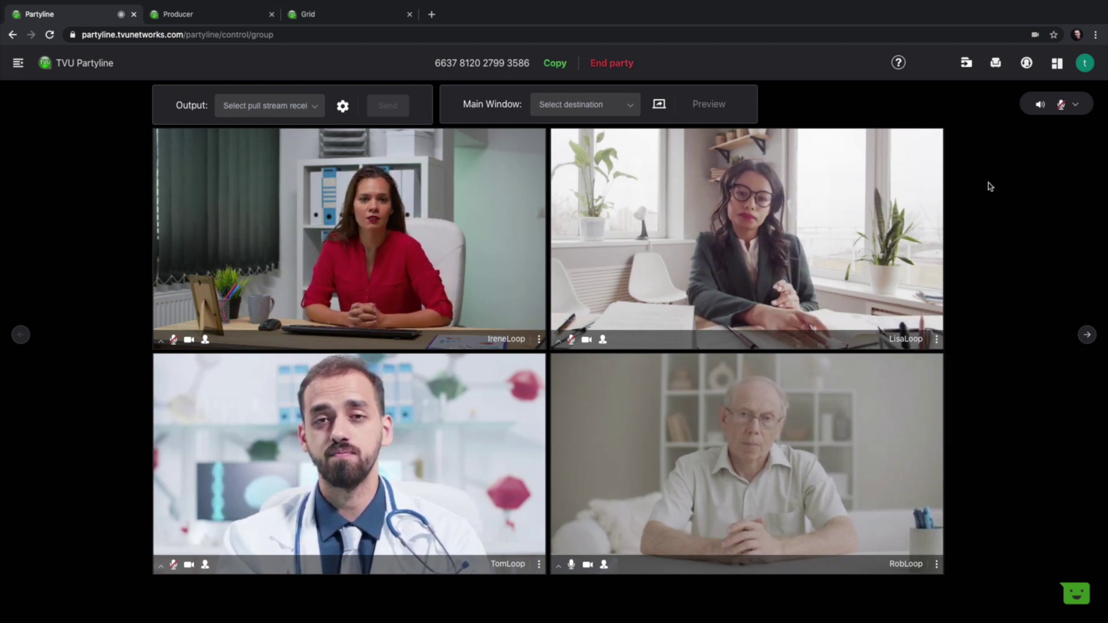
Step: Move both participants in the gallery's upper row to the Common Party "03/02/2021 18:41:48"
{"action": "left_click", "coordinate": [966, 64]}
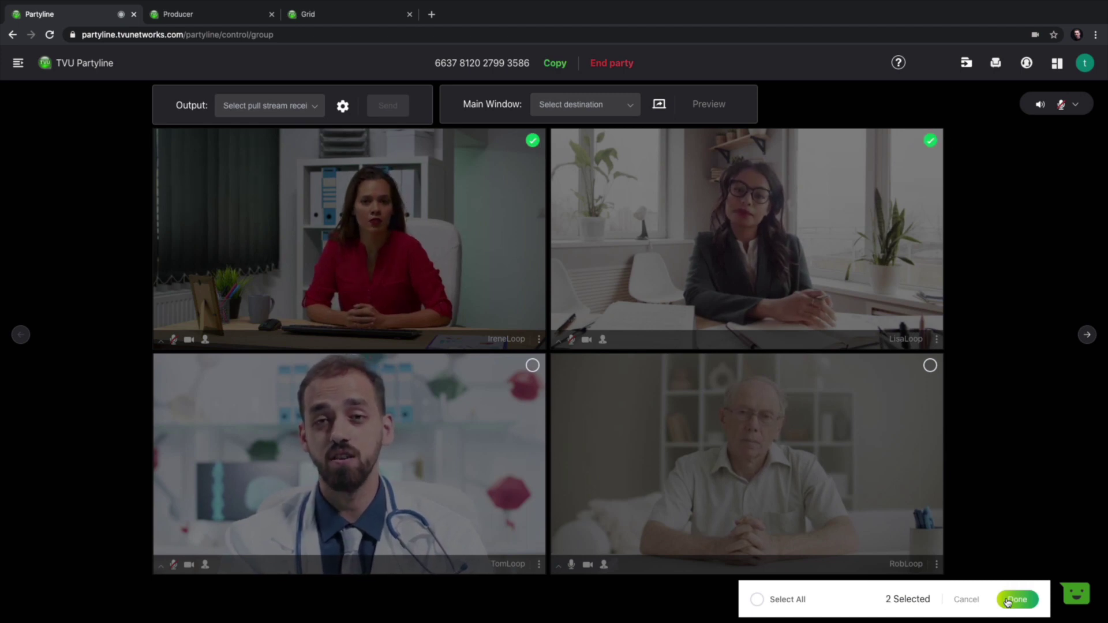
{"action": "left_click", "coordinate": [1024, 603]}
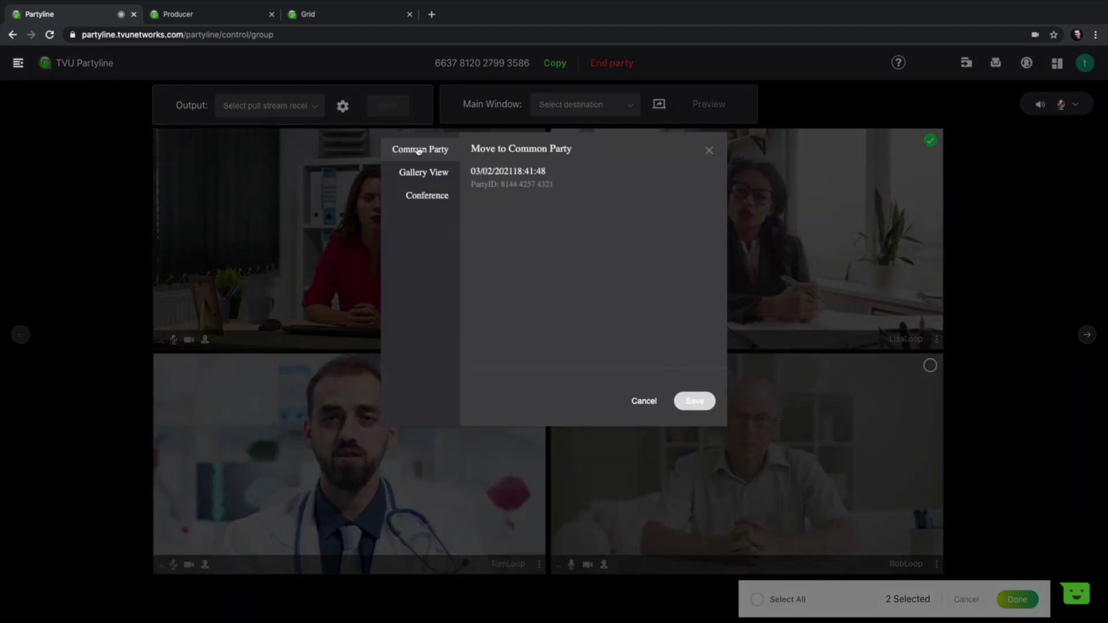
{"action": "left_click", "coordinate": [435, 152]}
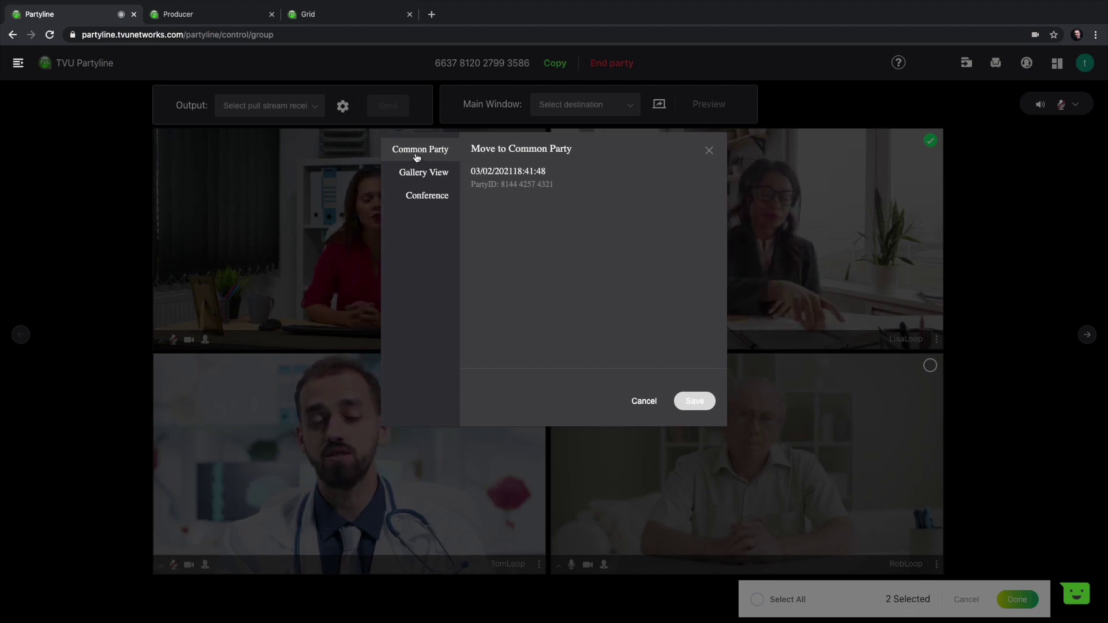
{"action": "left_click", "coordinate": [488, 170]}
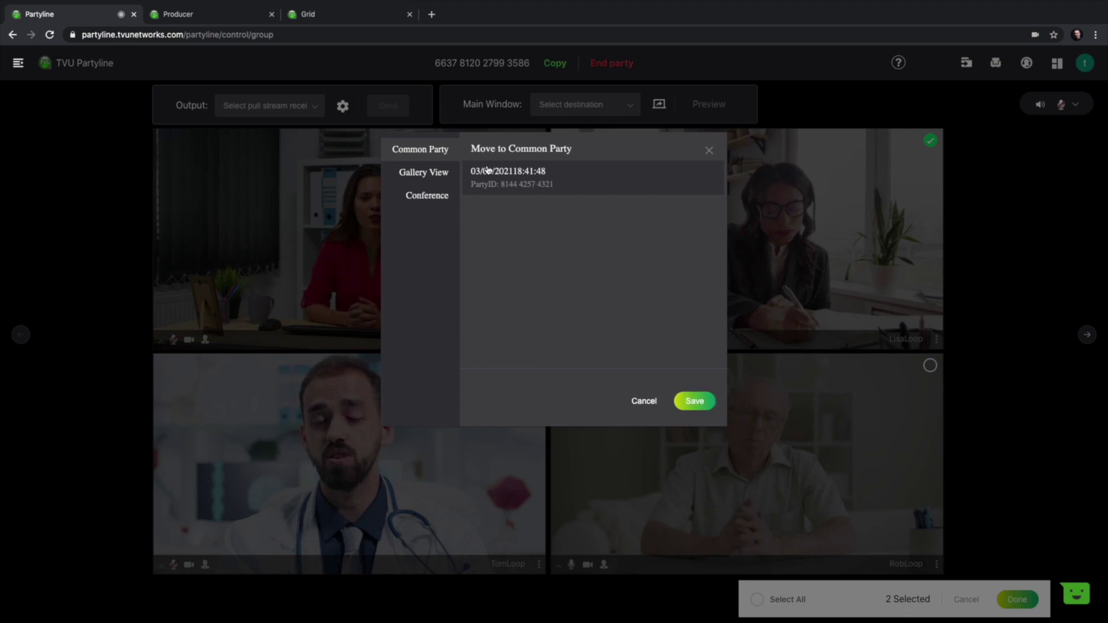
{"action": "left_click", "coordinate": [708, 402]}
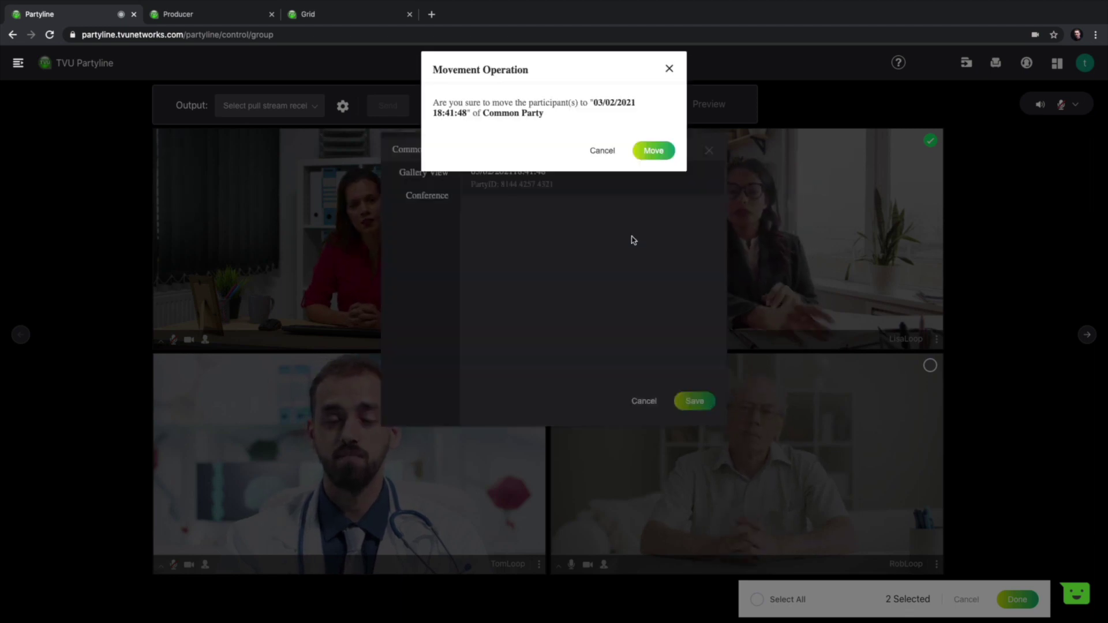
{"action": "left_click", "coordinate": [648, 157]}
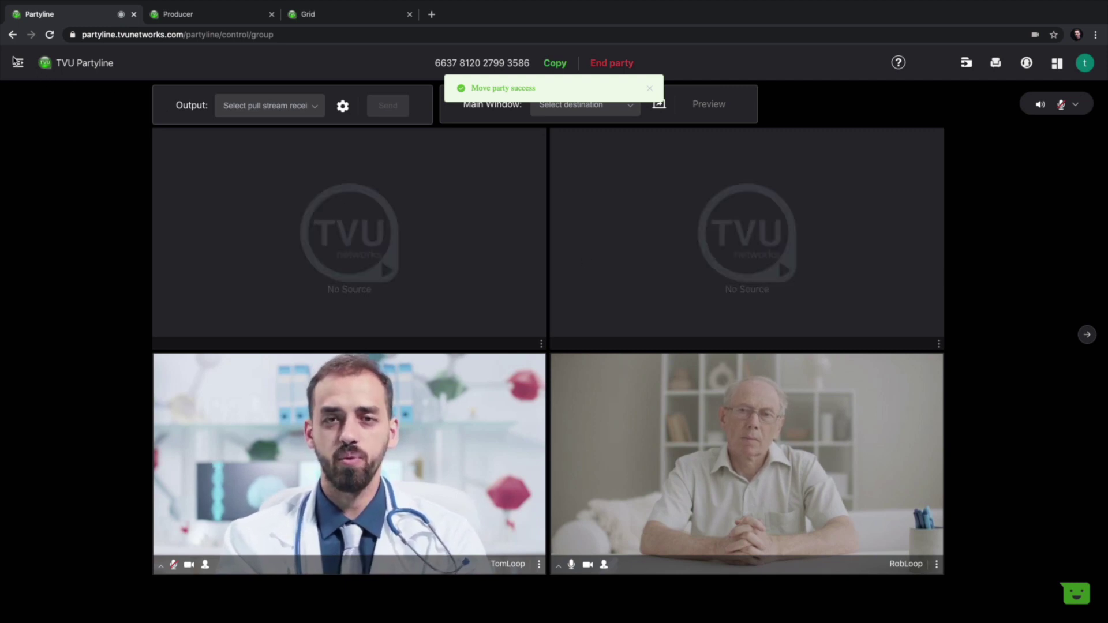
Step: Open the party list and switch to the Common Party
{"action": "left_click", "coordinate": [17, 62]}
{"action": "left_click", "coordinate": [61, 73]}
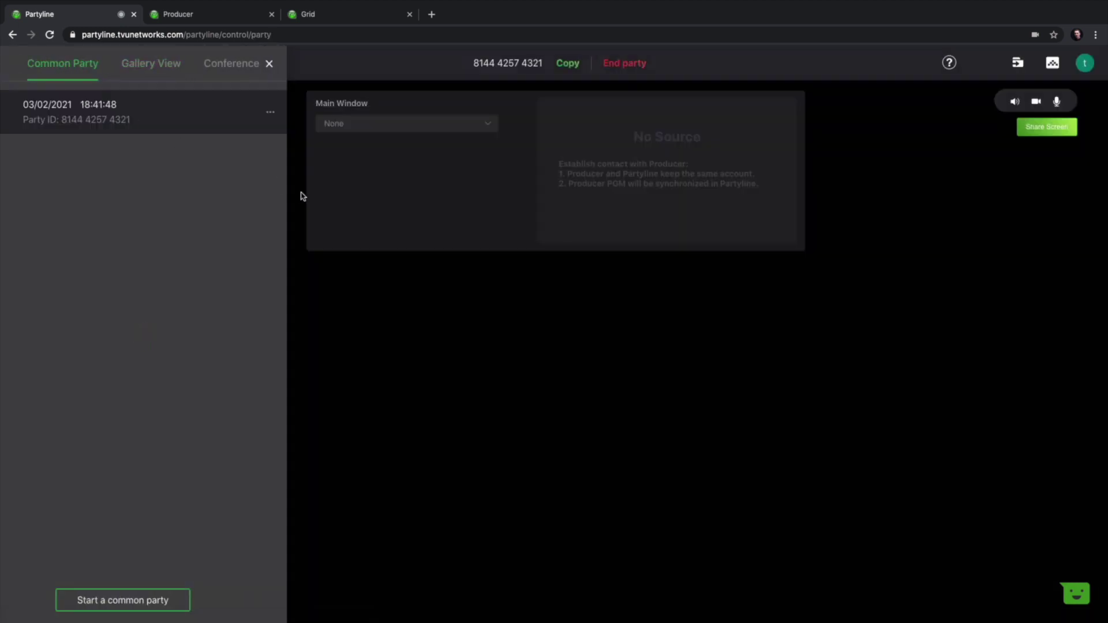